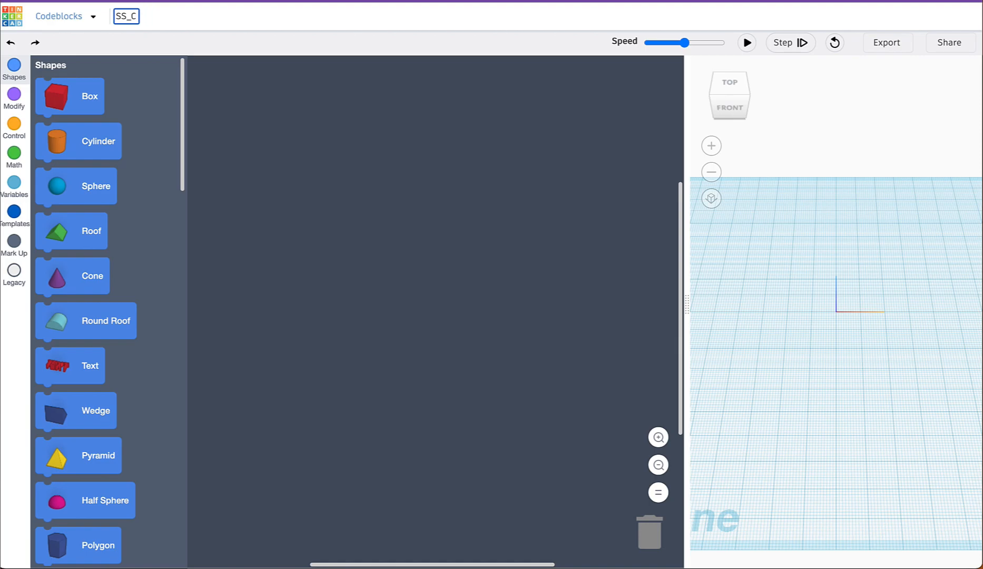
# - Name the design SS_Codeblock pumpkin and begin the program with a Create New Object block
pyautogui.write('eblock pumpkin')
pyautogui.press('Return')
pyautogui.scroll(-10, 139, 111)
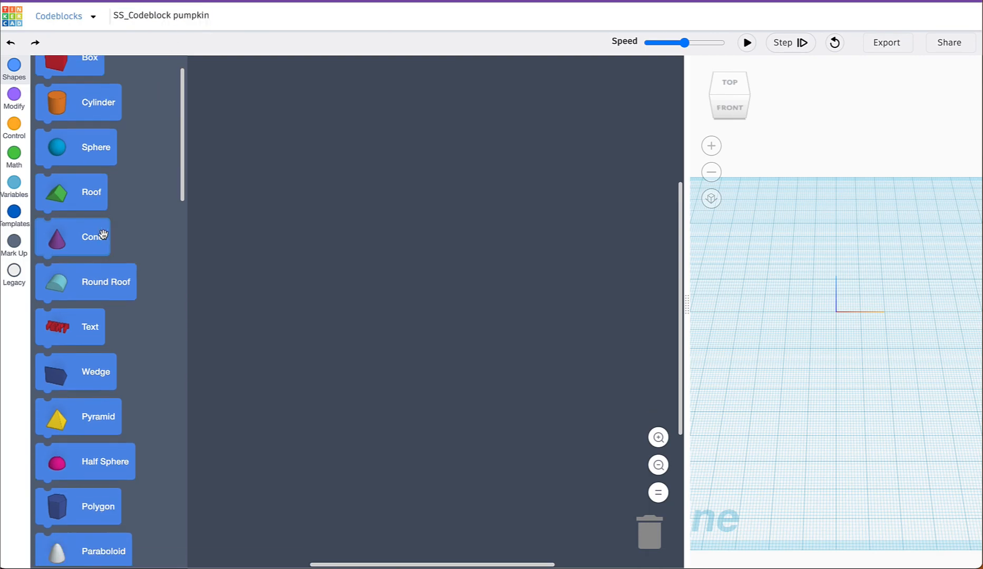
pyautogui.scroll(-15, 105, 234)
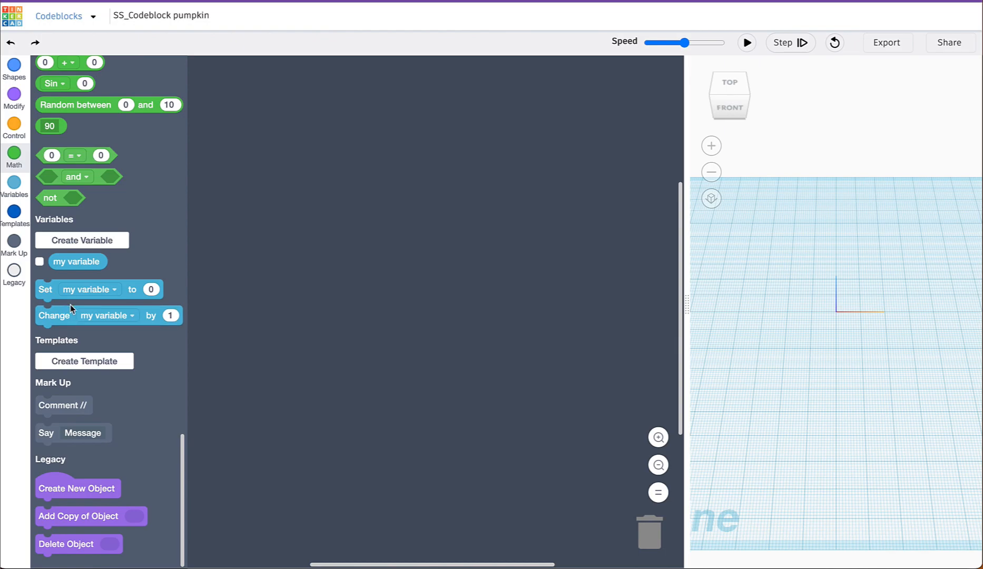
pyautogui.moveTo(68, 487); pyautogui.dragTo(236, 67)
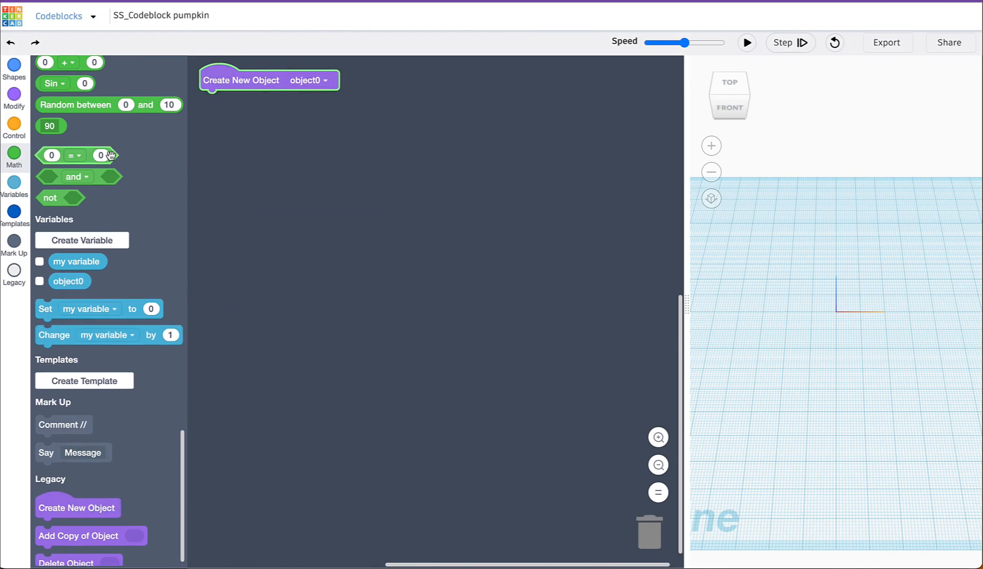
# - Create two variables named Frames and Rotation
pyautogui.scroll(5, 99, 146)
pyautogui.scroll(-6, 102, 147)
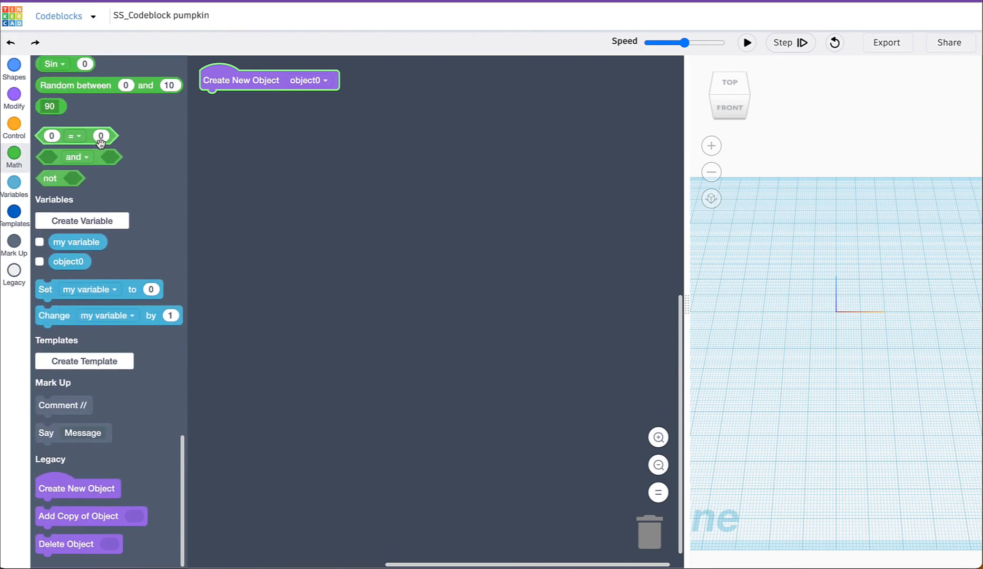
pyautogui.click(83, 221)
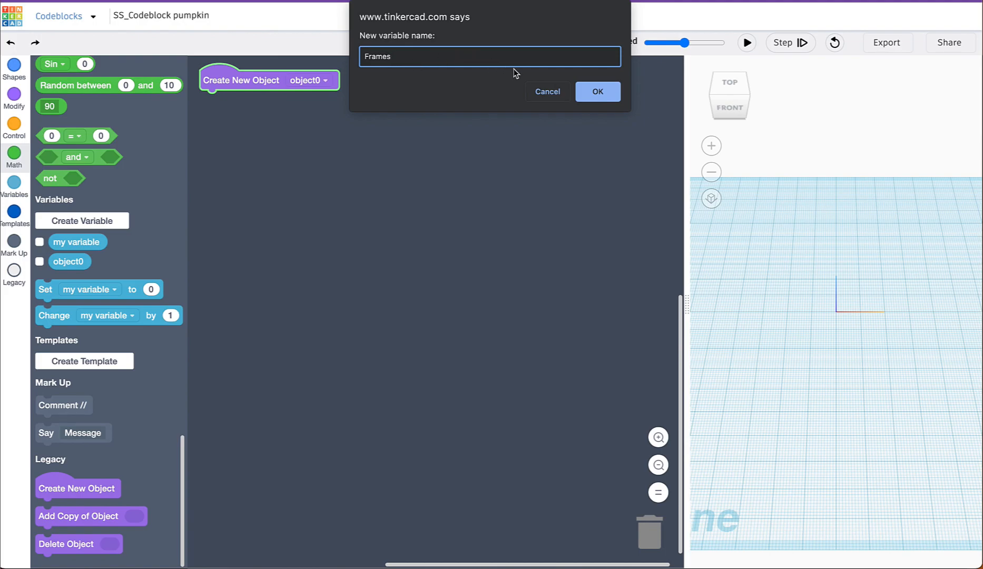
pyautogui.click(594, 90)
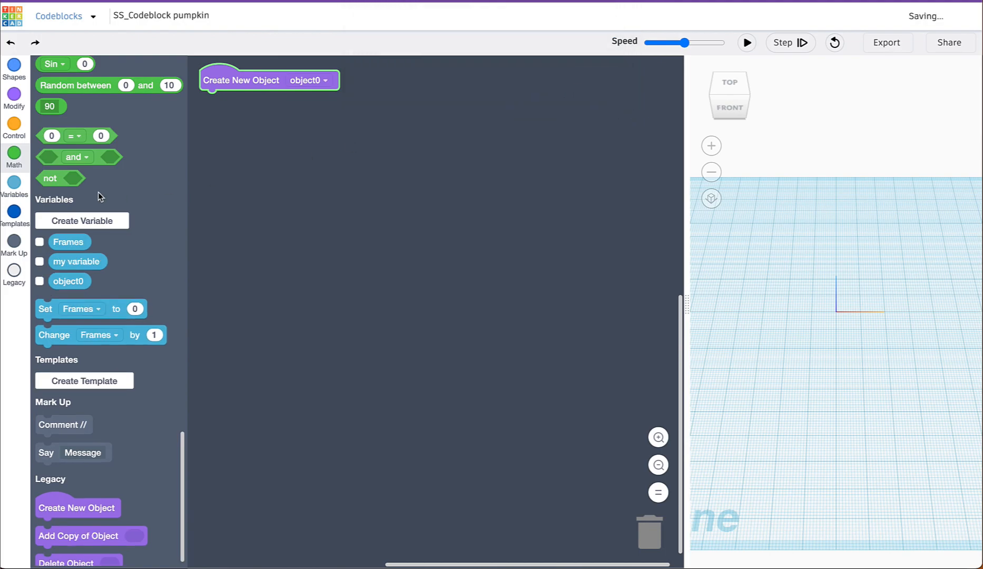
pyautogui.click(79, 222)
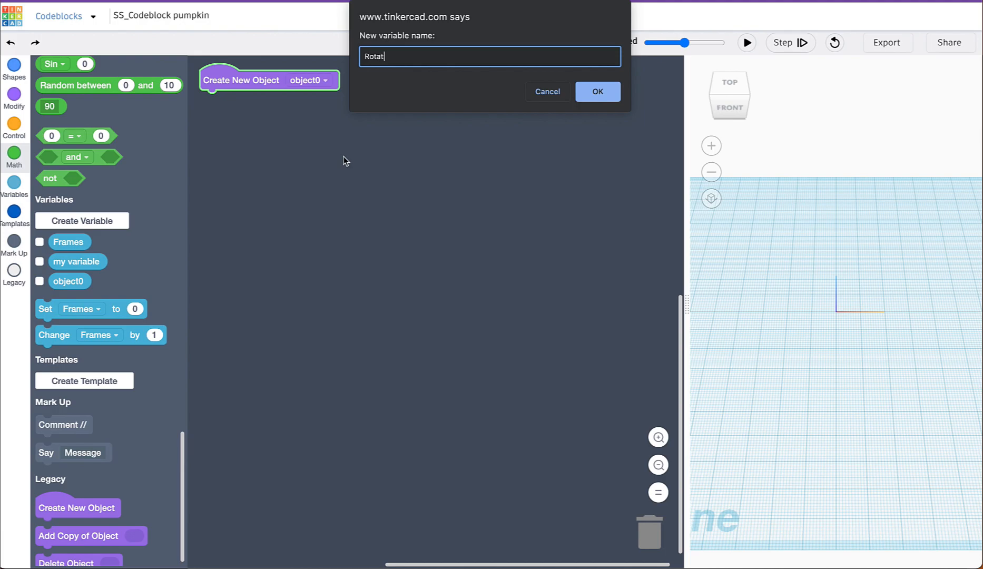
pyautogui.click(588, 93)
# - Add a block under Create New Object that sets Frames to 12
pyautogui.moveTo(45, 328); pyautogui.dragTo(207, 107)
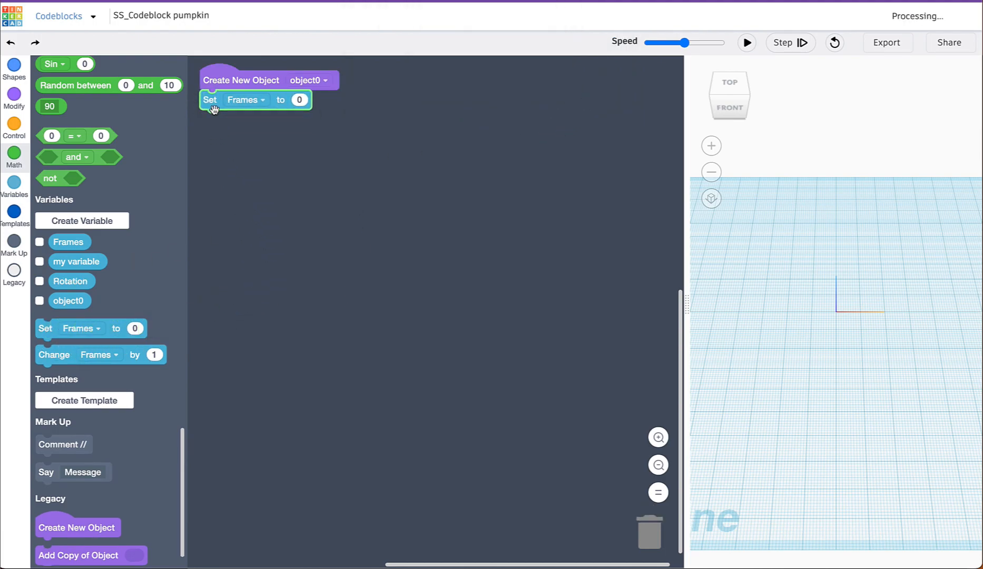
pyautogui.click(300, 99)
pyautogui.write('12')
pyautogui.click(303, 126)
# - Add a second variable block below Frames that sets Rotation to 360
pyautogui.scroll(-1, 51, 325)
pyautogui.moveTo(48, 334); pyautogui.dragTo(212, 129)
pyautogui.click(246, 120)
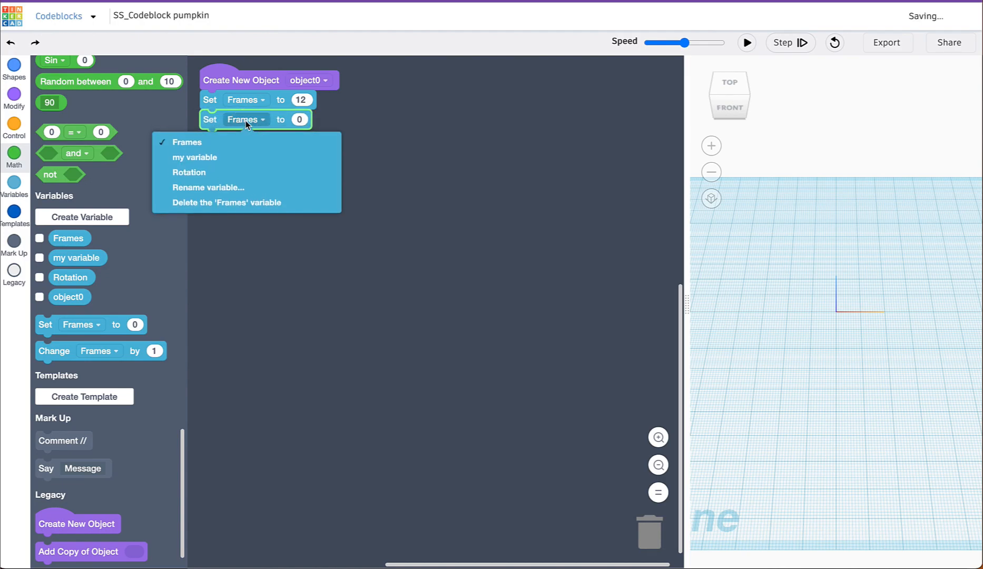
pyautogui.click(203, 178)
pyautogui.write('360')
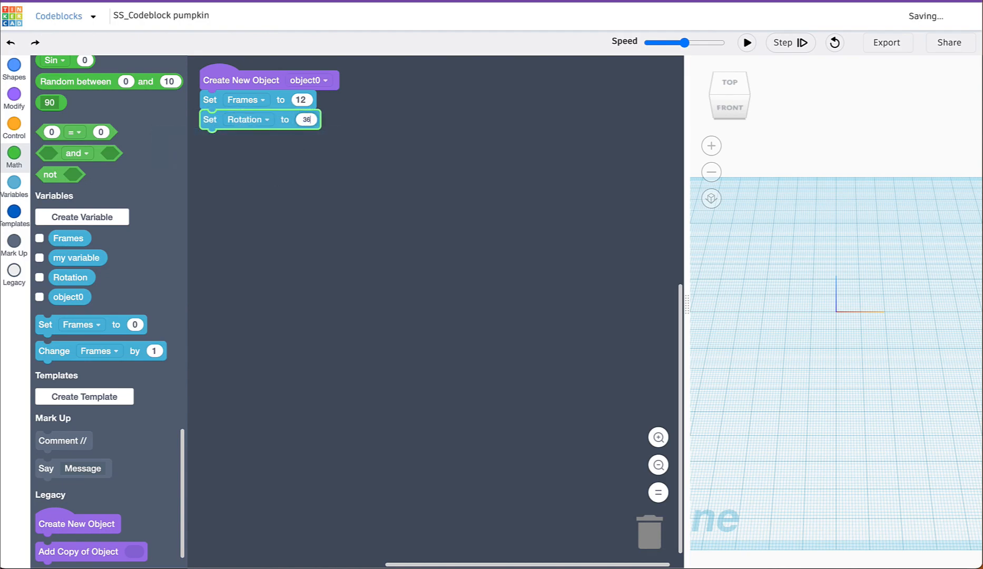
pyautogui.click(515, 185)
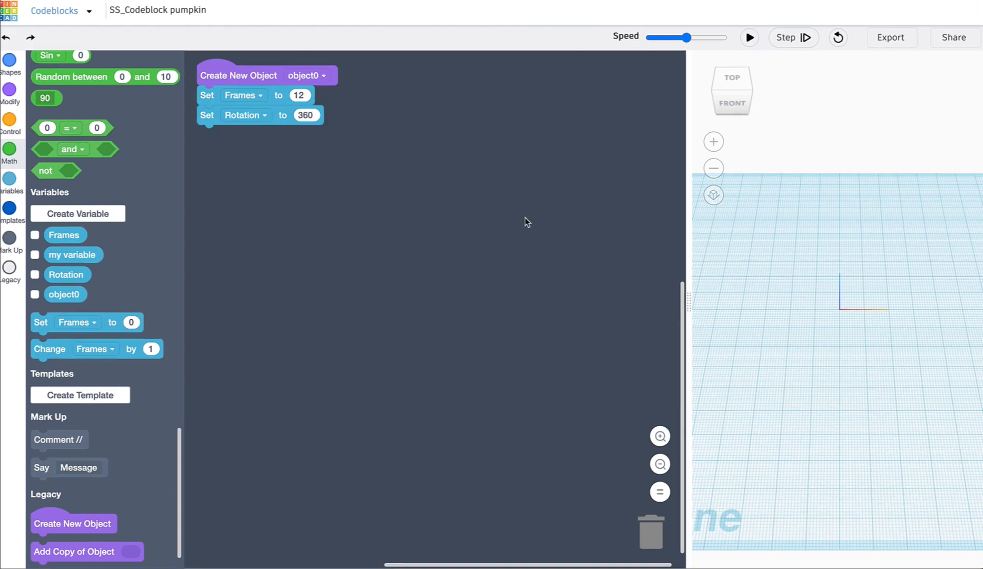
# - Add a solid cylinder with radius 20, height 3.5, 360 sides, edge 1 and 360 edge steps below the variables
pyautogui.scroll(15, 95, 166)
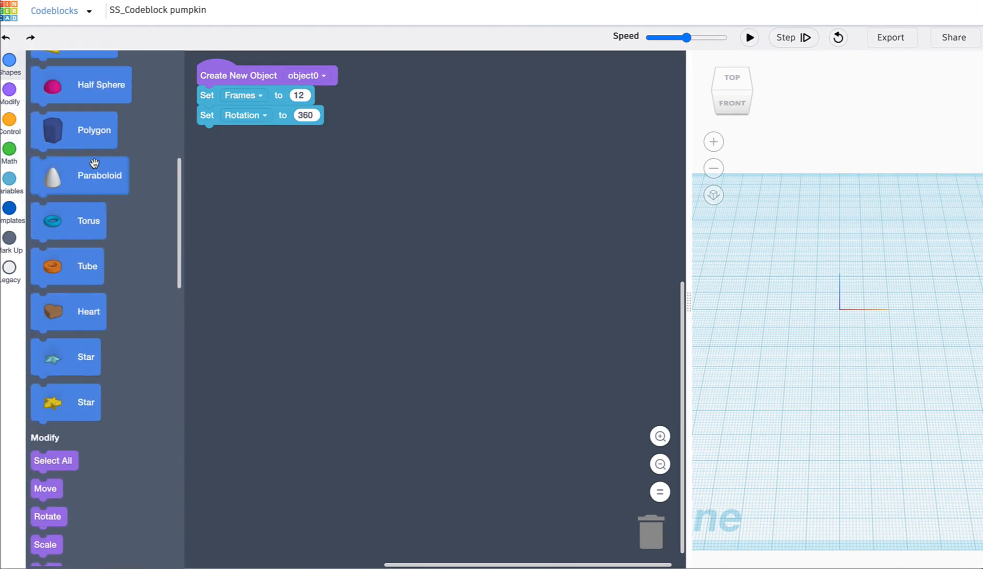
pyautogui.scroll(5, 93, 162)
pyautogui.moveTo(95, 153); pyautogui.dragTo(230, 156)
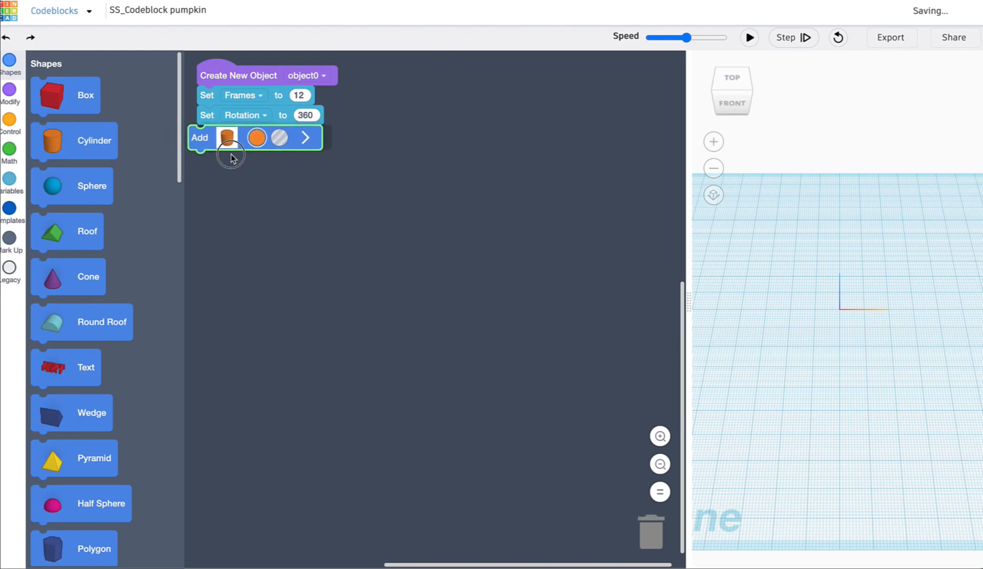
pyautogui.click(317, 138)
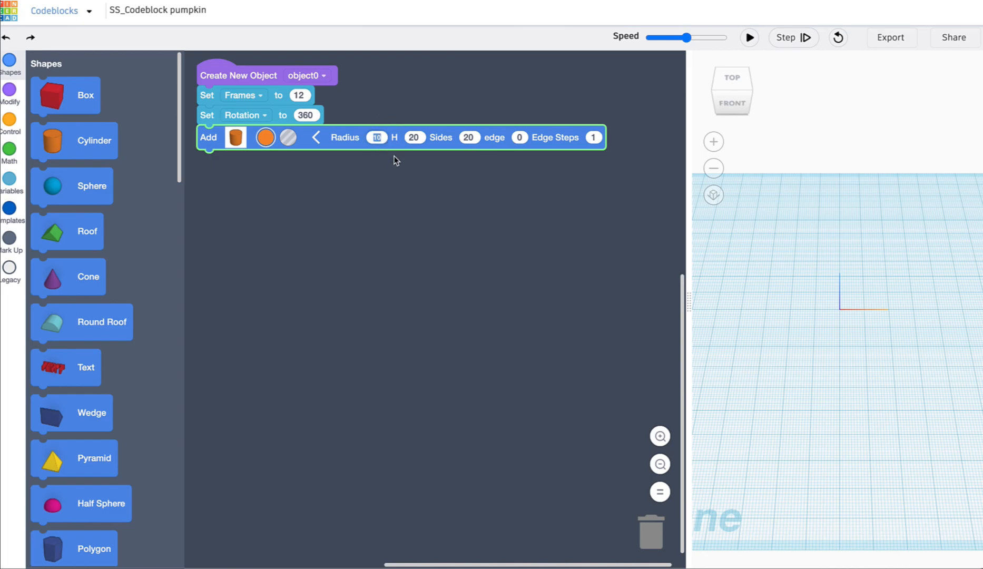
pyautogui.write('20')
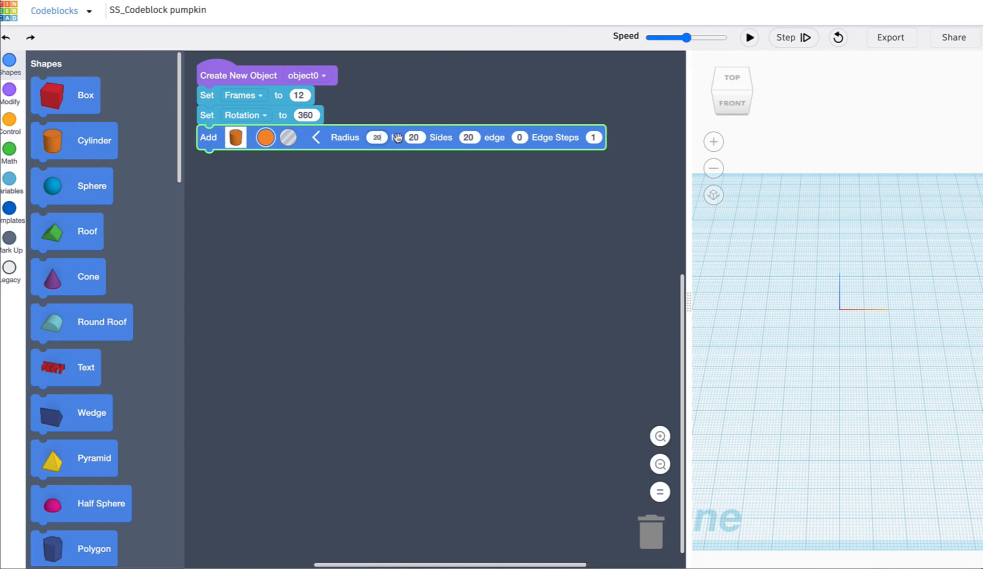
pyautogui.write(' H 3.5')
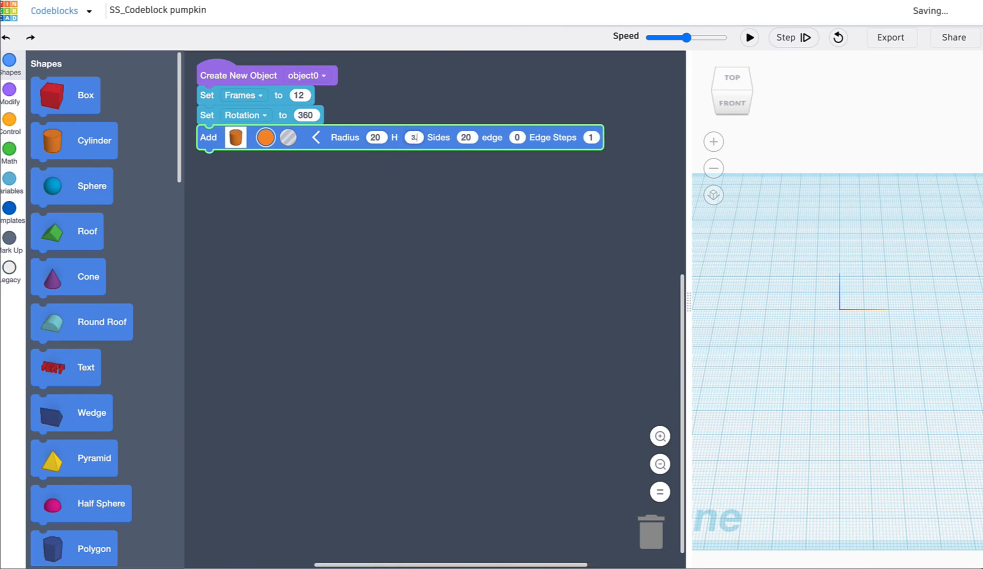
pyautogui.click(471, 137)
pyautogui.write('360')
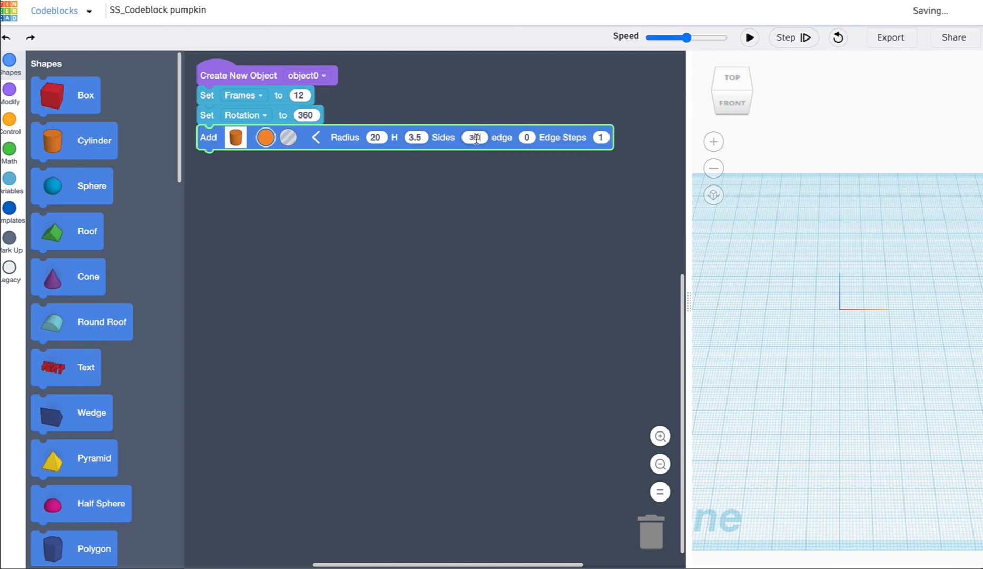
pyautogui.click(526, 137)
pyautogui.write('1')
pyautogui.write('360')
# - Add a second cylinder as a hole with radius 16 and 360 sides below the solid one
pyautogui.click(102, 144)
pyautogui.moveTo(109, 144); pyautogui.dragTo(295, 183)
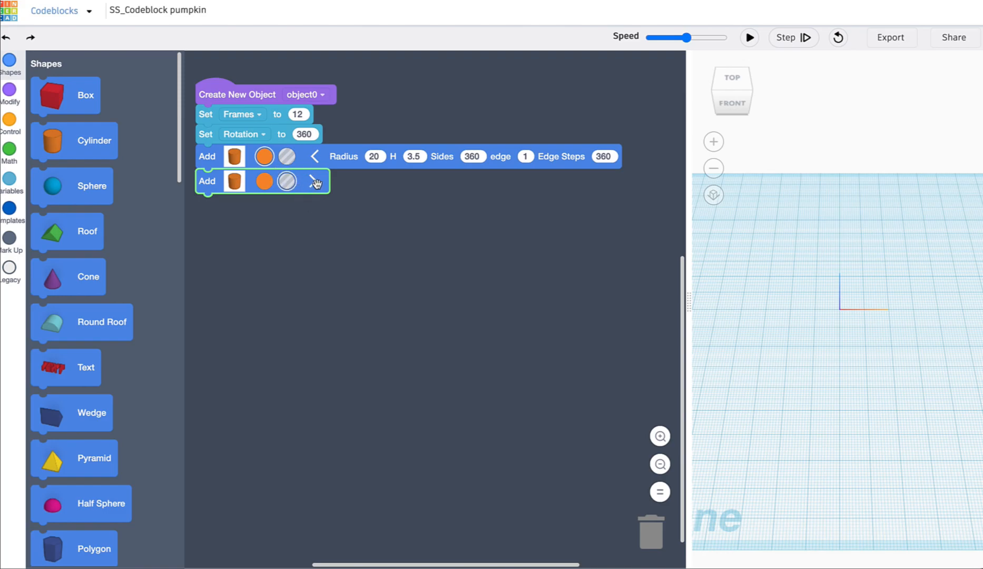
pyautogui.click(313, 181)
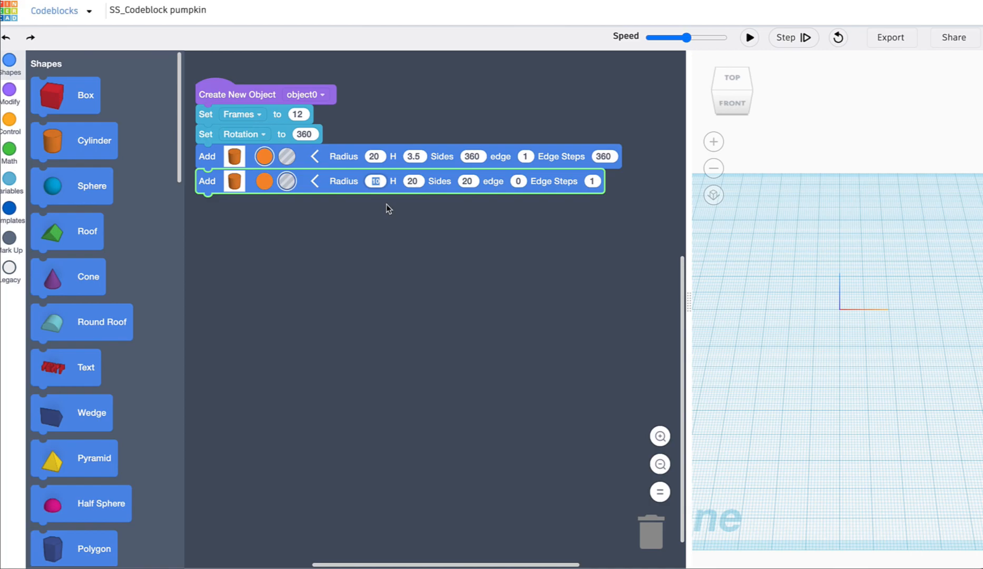
pyautogui.write('16')
pyautogui.press('Tab')
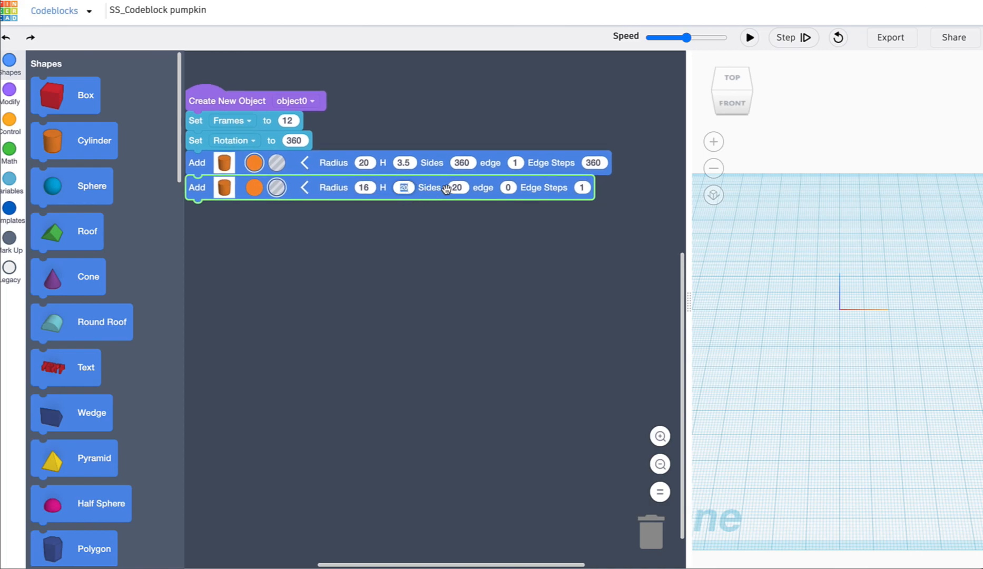
pyautogui.click(460, 188)
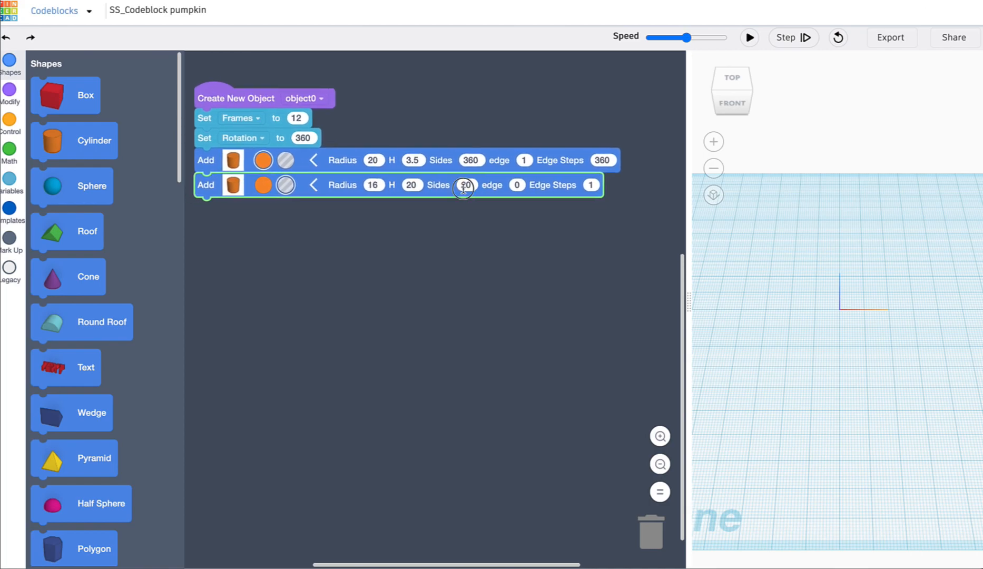
pyautogui.write('360')
pyautogui.press('Return')
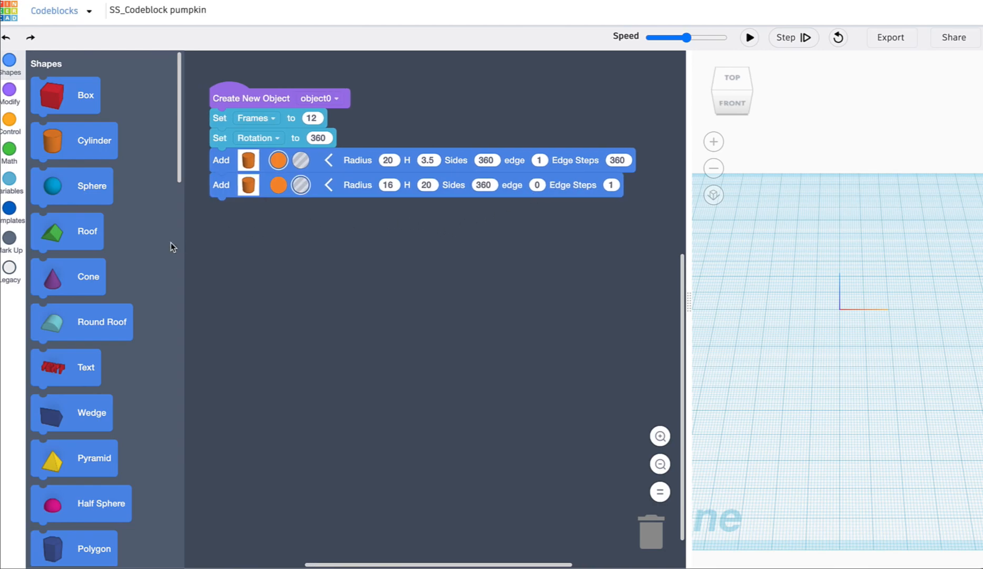
# - Group the two cylinders and rotate the group by 75 degrees around the X axis
pyautogui.scroll(-15, 79, 285)
pyautogui.moveTo(75, 308); pyautogui.dragTo(261, 210)
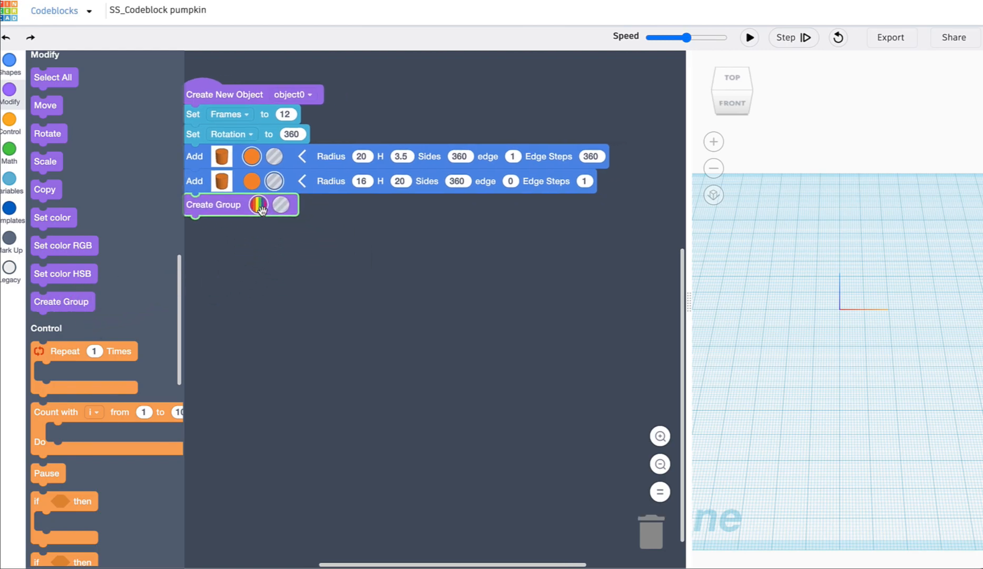
pyautogui.moveTo(47, 133); pyautogui.dragTo(210, 241)
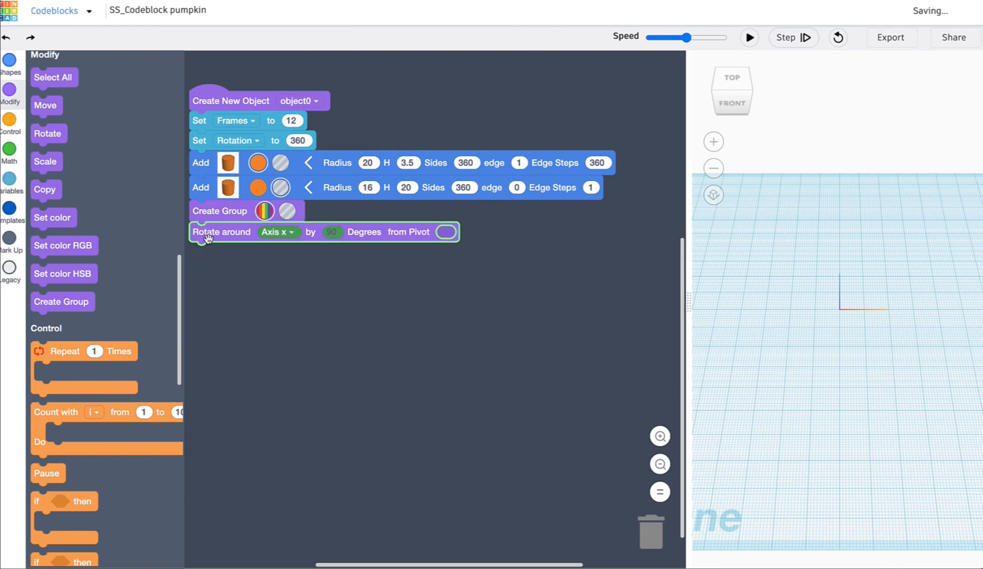
pyautogui.click(332, 232)
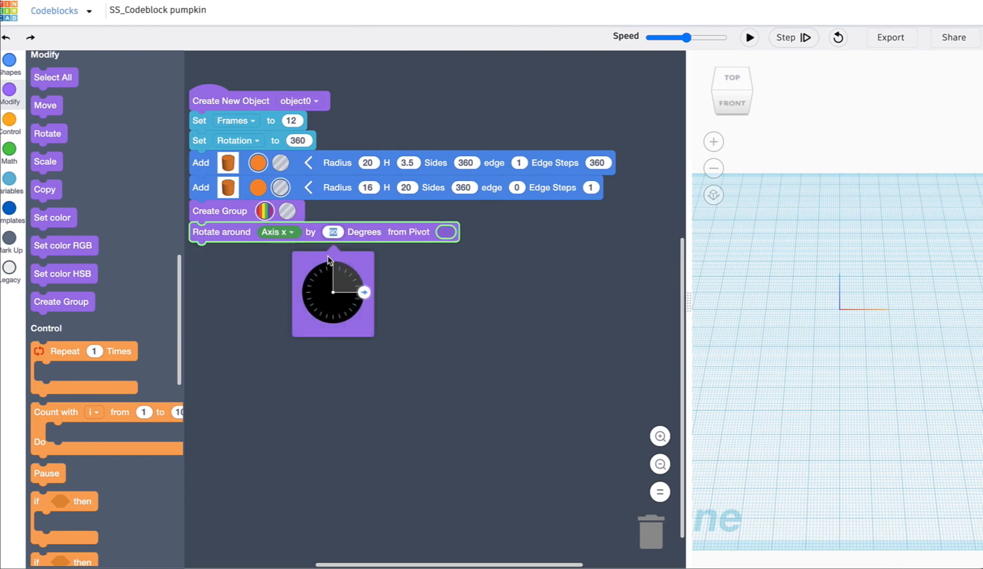
pyautogui.write('75')
pyautogui.click(410, 279)
# - Move the rotated group by X 8 and Z 20, and run the code to preview the ring
pyautogui.scroll(1, 88, 213)
pyautogui.moveTo(47, 158); pyautogui.dragTo(215, 249)
pyautogui.click(255, 253)
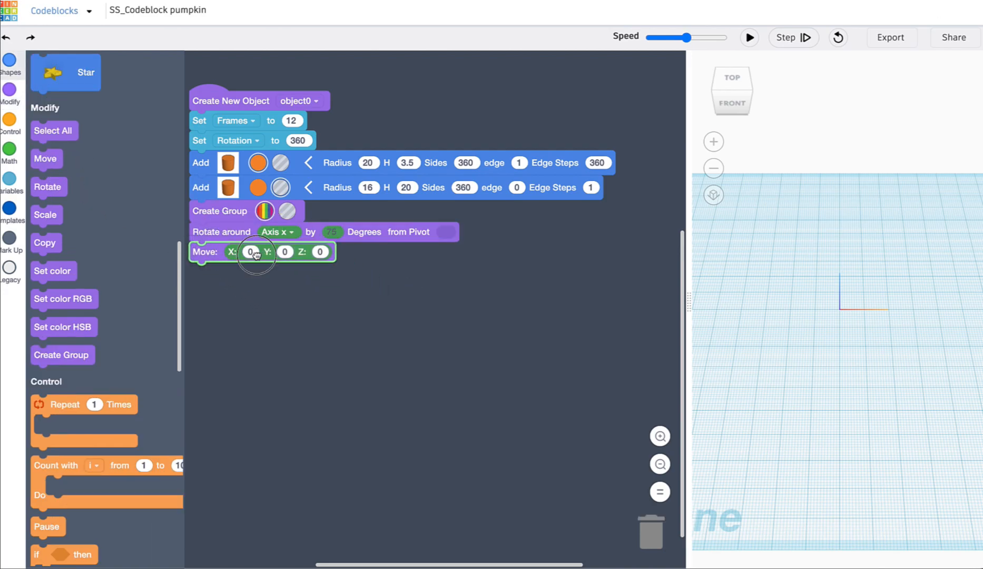
pyautogui.write('8')
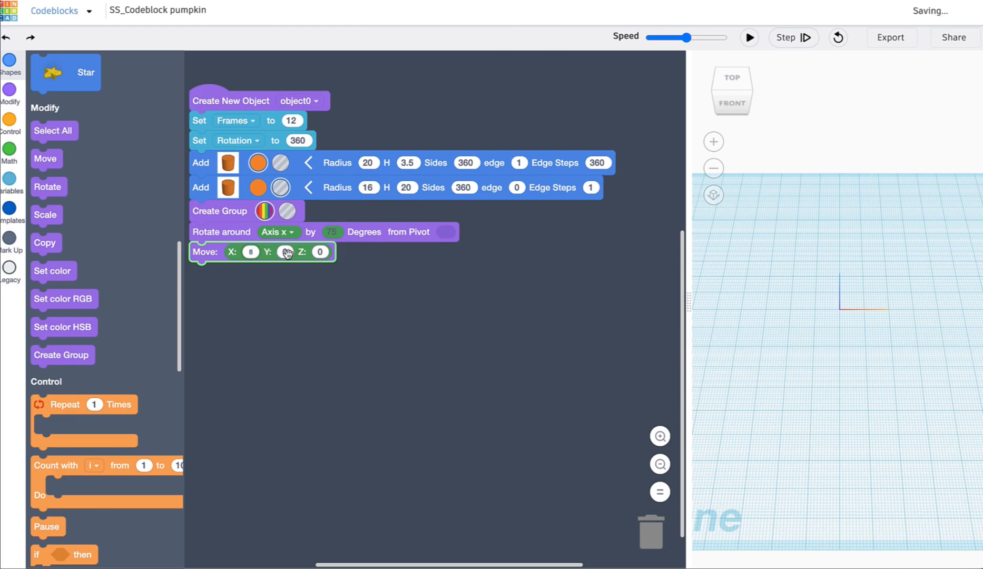
pyautogui.click(321, 252)
pyautogui.write('20')
pyautogui.click(412, 349)
pyautogui.moveTo(686, 37)
pyautogui.mouseDown()
pyautogui.moveTo(722, 38)
pyautogui.moveTo(686, 38)
pyautogui.mouseUp()
pyautogui.click(750, 37)
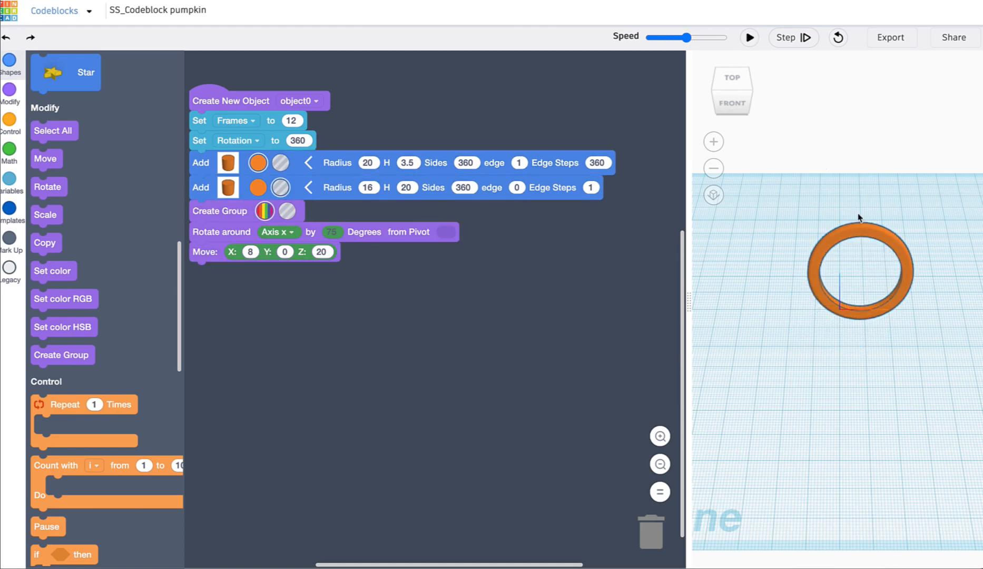
# - Add a counting loop after the move that counts i from 1 to the Frames variable by 1
pyautogui.scroll(-3, 152, 245)
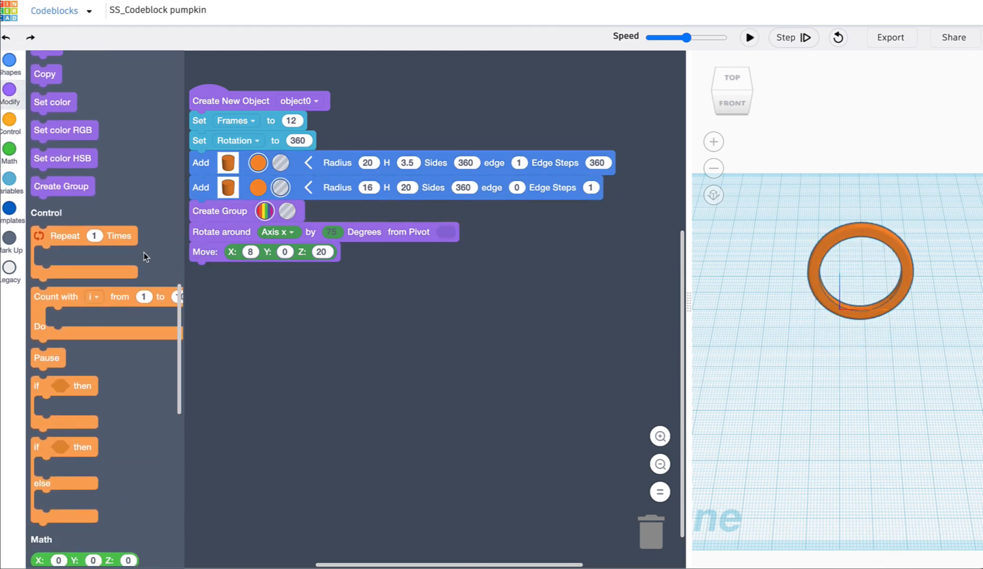
pyautogui.moveTo(44, 303); pyautogui.dragTo(229, 281)
pyautogui.scroll(-10, 143, 271)
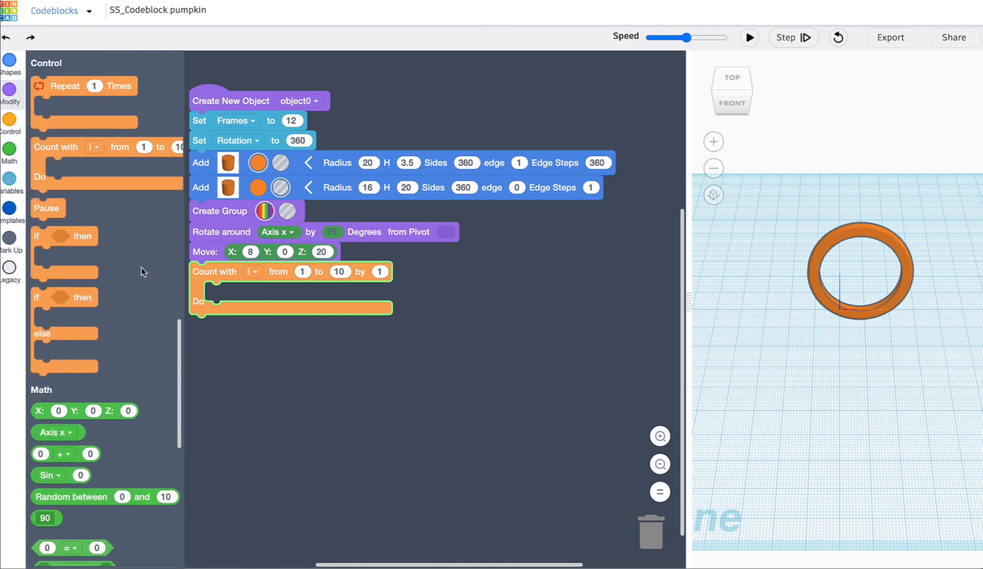
pyautogui.moveTo(73, 292); pyautogui.dragTo(343, 276)
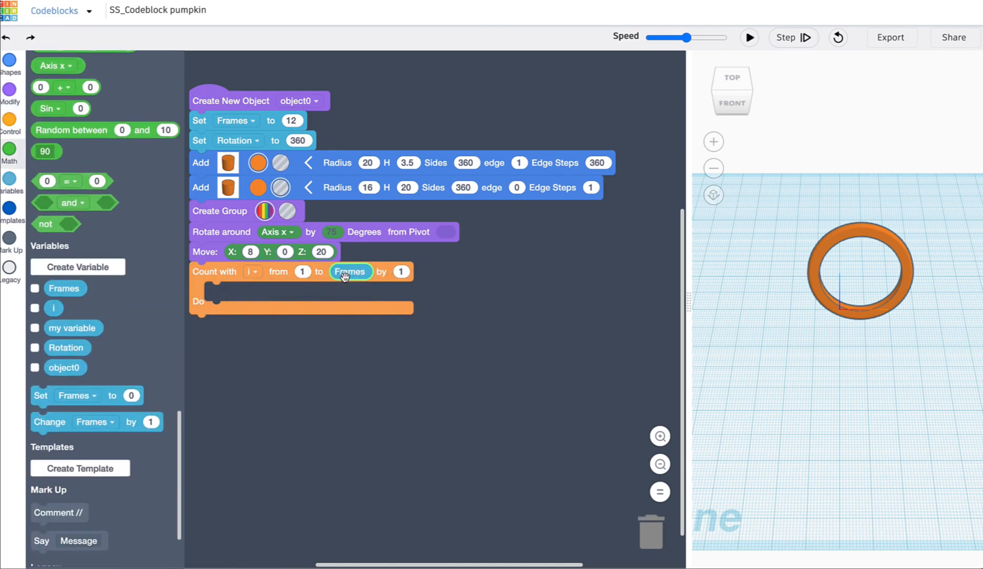
# - Place a Copy block inside the counting loop and give the copy the dark orange preset color
pyautogui.scroll(-1, 98, 264)
pyautogui.scroll(10, 98, 262)
pyautogui.scroll(1, 97, 260)
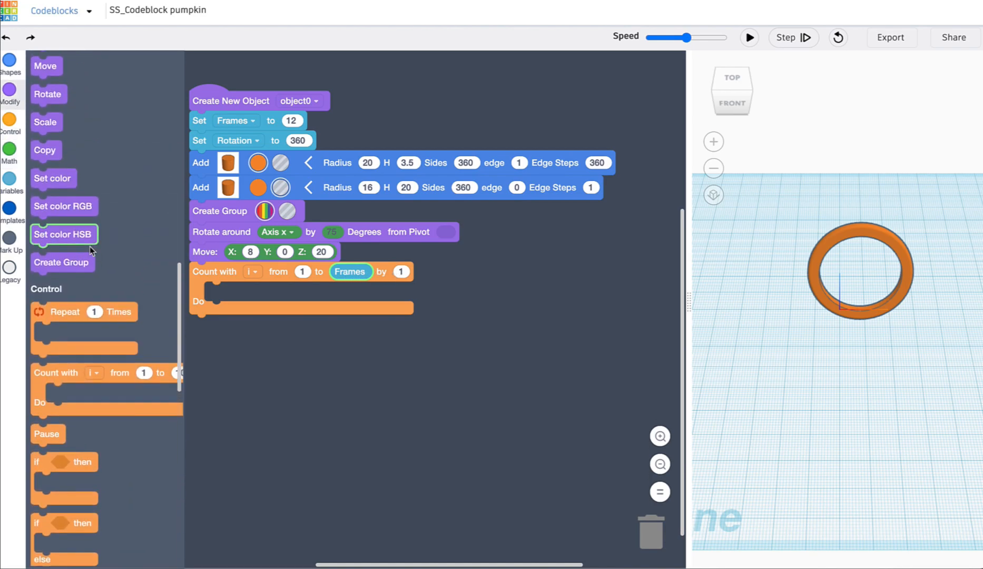
pyautogui.moveTo(56, 150); pyautogui.dragTo(228, 284)
pyautogui.click(247, 293)
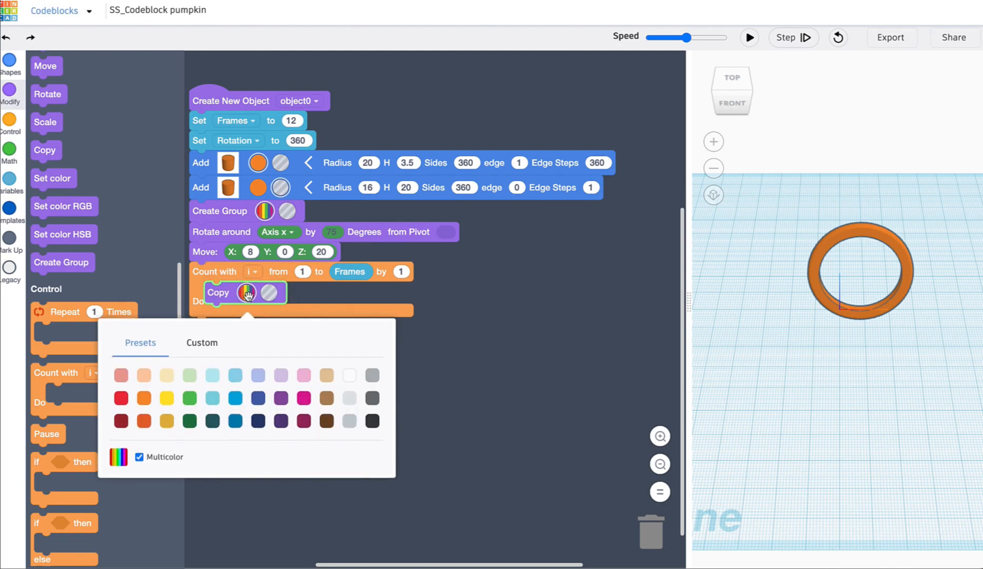
pyautogui.click(147, 420)
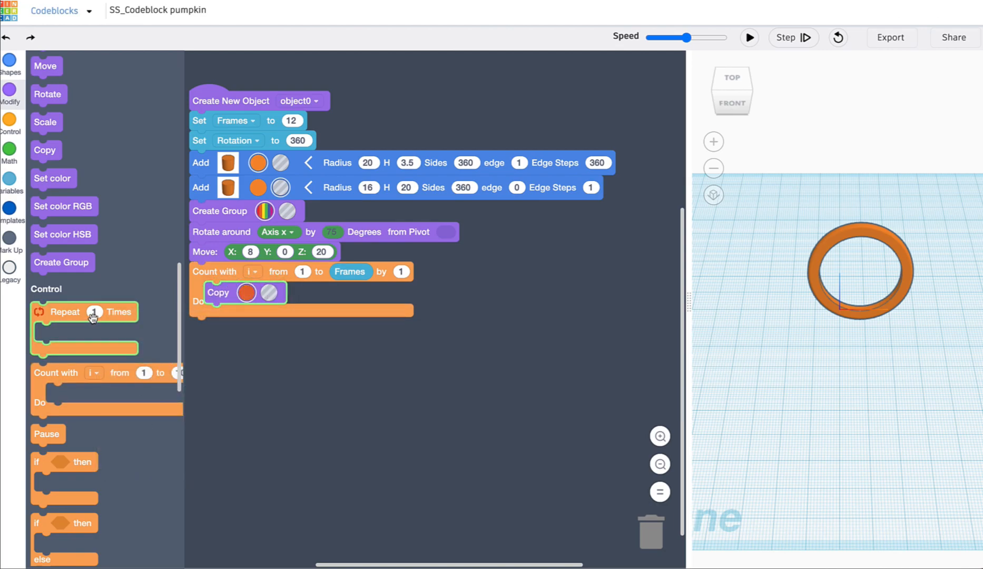
# - Add a Rotate block below the Copy block inside the loop and set its axis to Z
pyautogui.scroll(1, 92, 323)
pyautogui.scroll(1, 93, 322)
pyautogui.moveTo(47, 171); pyautogui.dragTo(228, 316)
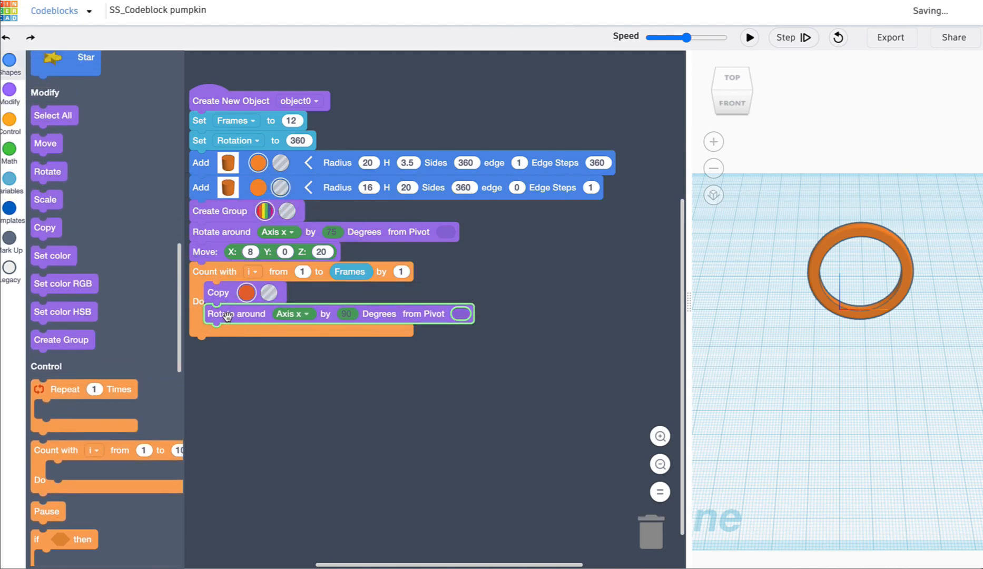
pyautogui.click(291, 314)
pyautogui.click(289, 375)
pyautogui.click(343, 319)
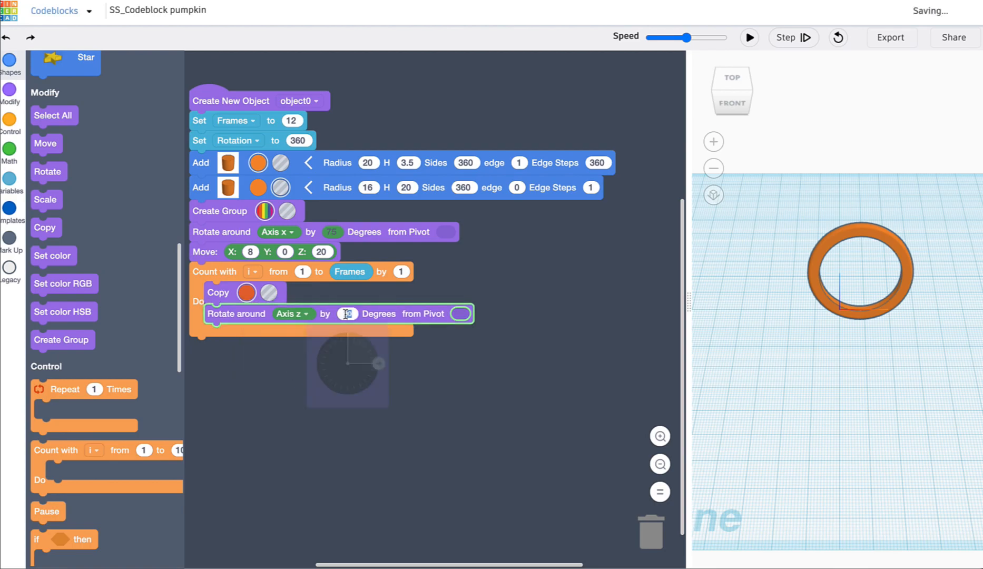
# - Build a separate math expression that divides the Rotation variable by the Frames variable
pyautogui.scroll(3, 141, 326)
pyautogui.scroll(-3, 141, 327)
pyautogui.scroll(-8, 141, 328)
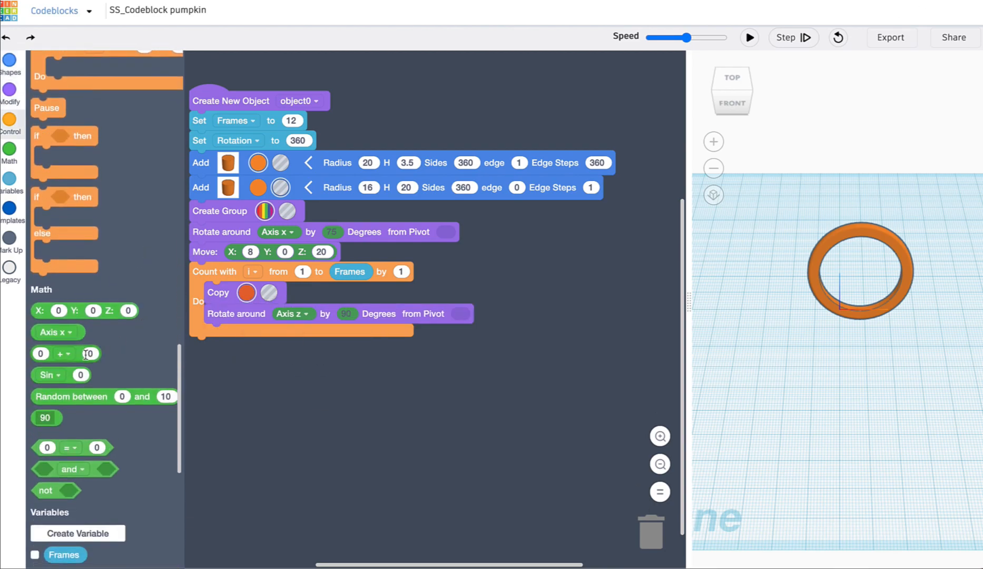
pyautogui.moveTo(57, 360); pyautogui.dragTo(426, 416)
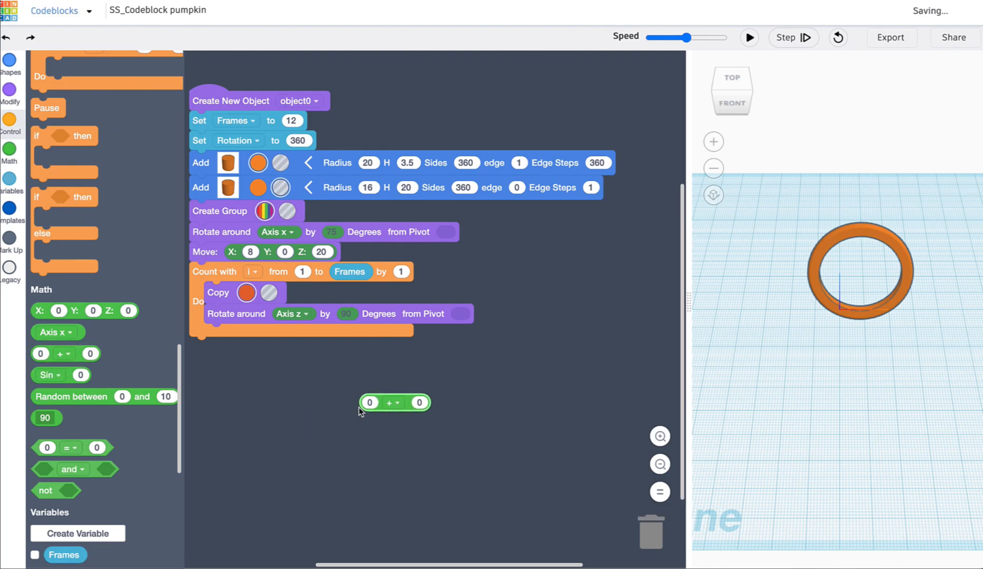
pyautogui.scroll(-5, 105, 342)
pyautogui.moveTo(66, 366); pyautogui.dragTo(373, 407)
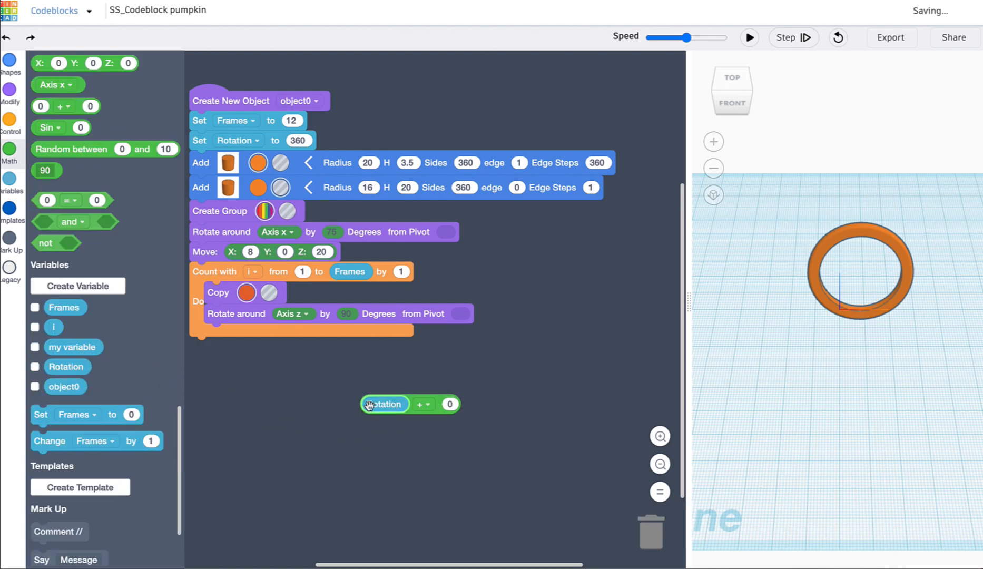
pyautogui.click(424, 404)
pyautogui.click(409, 479)
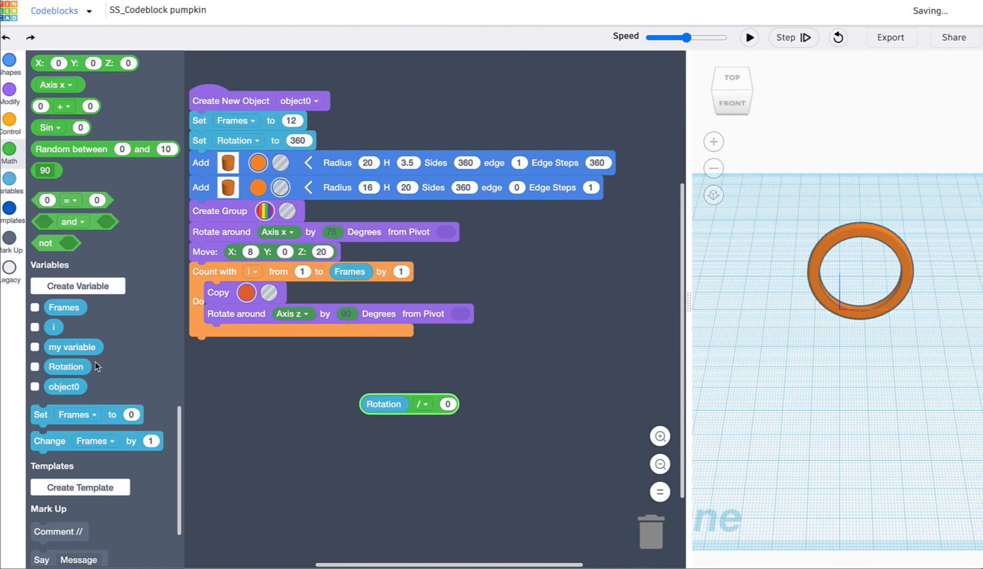
pyautogui.moveTo(74, 311); pyautogui.dragTo(477, 419)
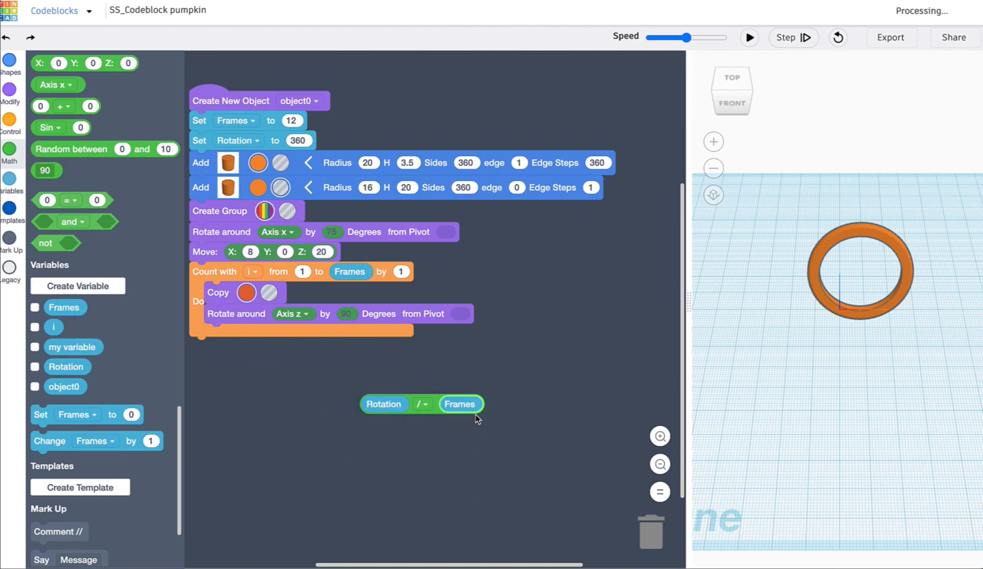
# - Use the Rotation / Frames expression as the loop rotation's degrees and give it a pivot of X 0, Y 0, Z 0
pyautogui.moveTo(404, 411); pyautogui.dragTo(387, 322)
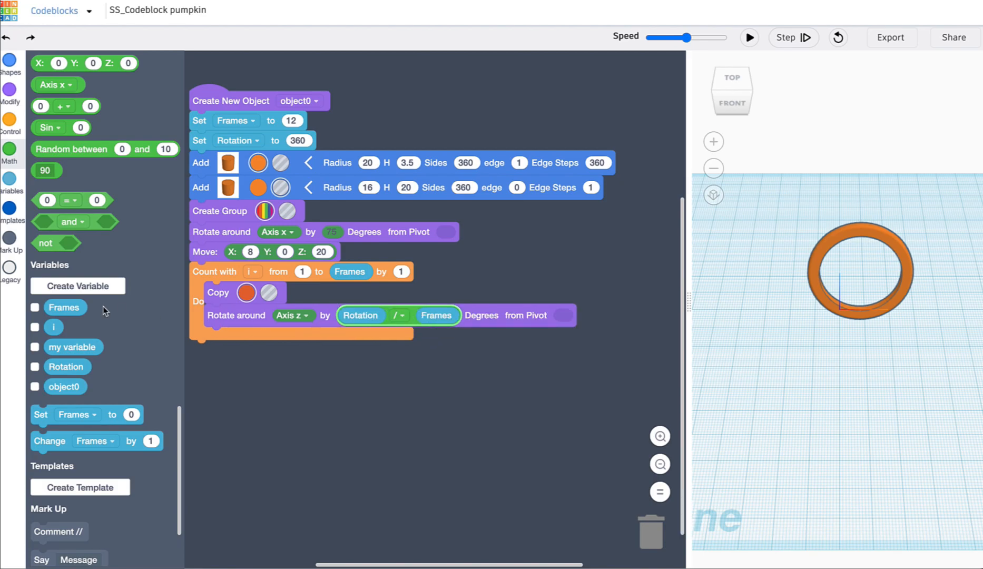
pyautogui.scroll(3, 53, 200)
pyautogui.moveTo(48, 128); pyautogui.dragTo(563, 321)
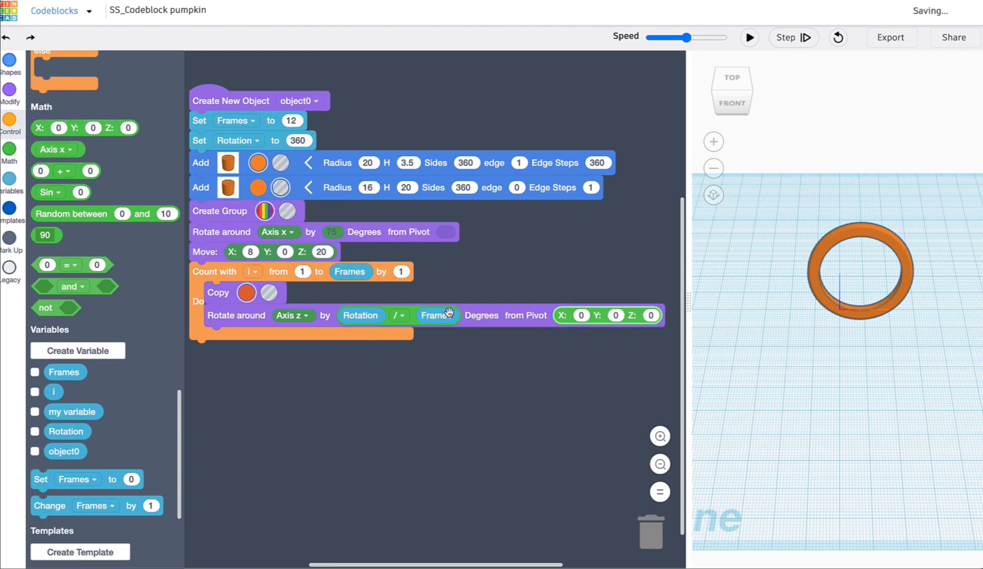
# - Add a Move block after the rotation inside the loop with X 0, Y 2 and Z 0
pyautogui.scroll(7, 100, 216)
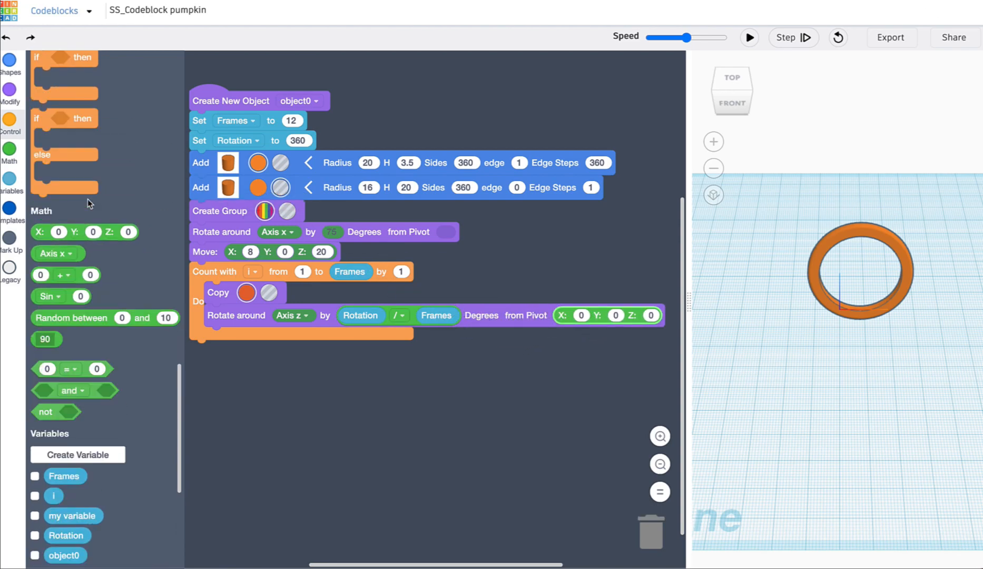
pyautogui.scroll(5, 87, 203)
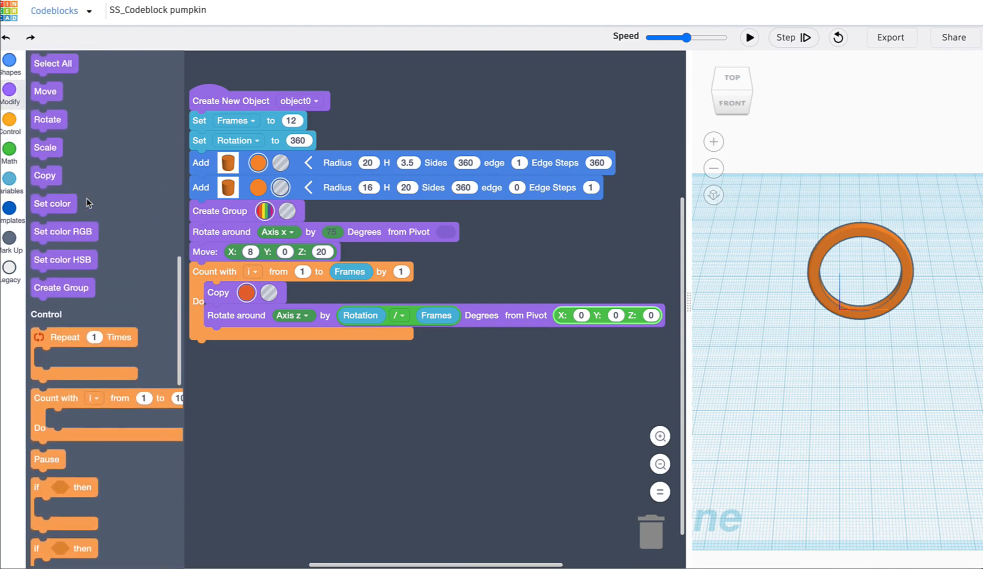
pyautogui.click(48, 196)
pyautogui.moveTo(49, 195); pyautogui.dragTo(223, 338)
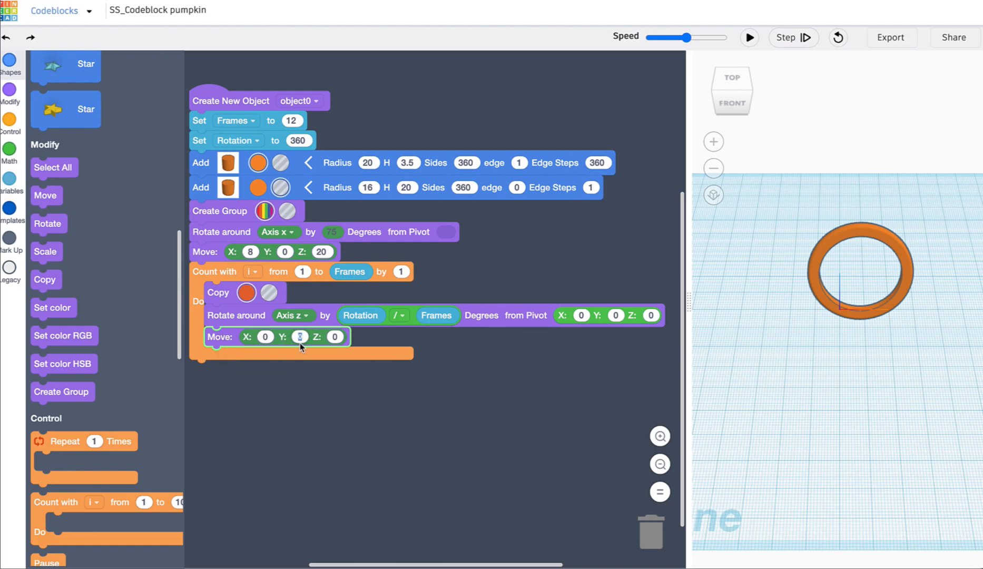
pyautogui.write('2')
pyautogui.click(487, 404)
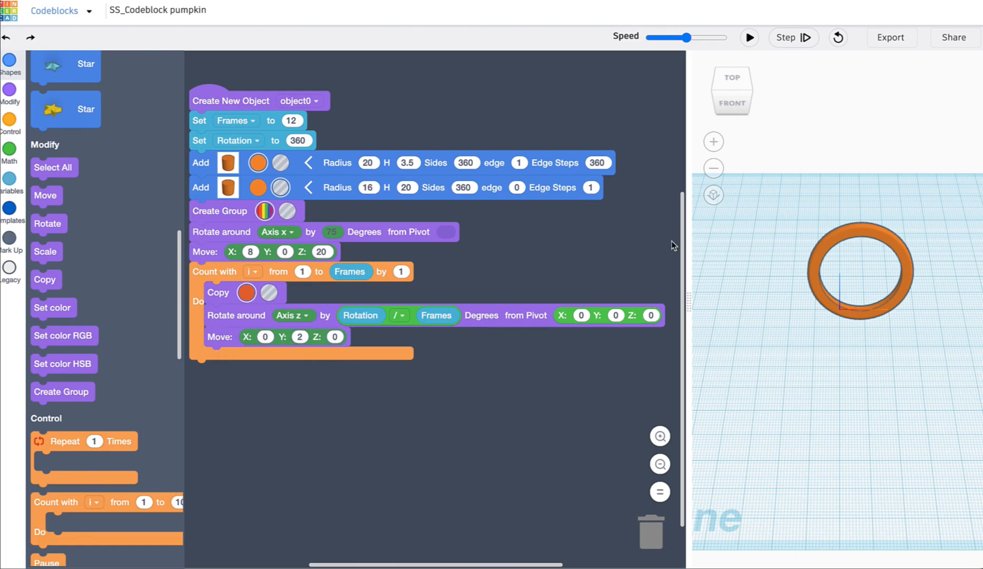
# - Run the code, raise the playback speed to its maximum, and restart the run from the beginning
pyautogui.click(749, 38)
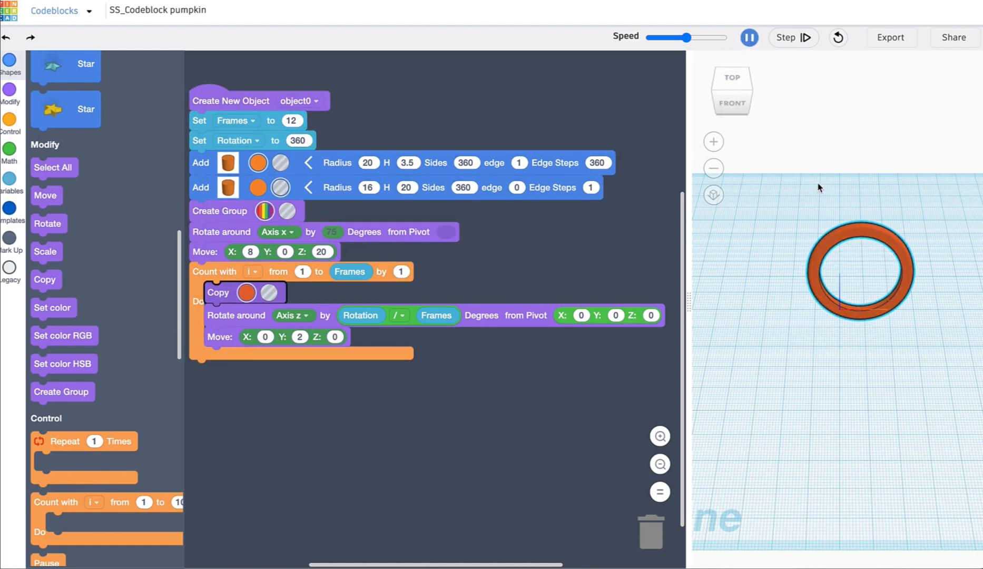
pyautogui.moveTo(686, 37); pyautogui.dragTo(725, 38)
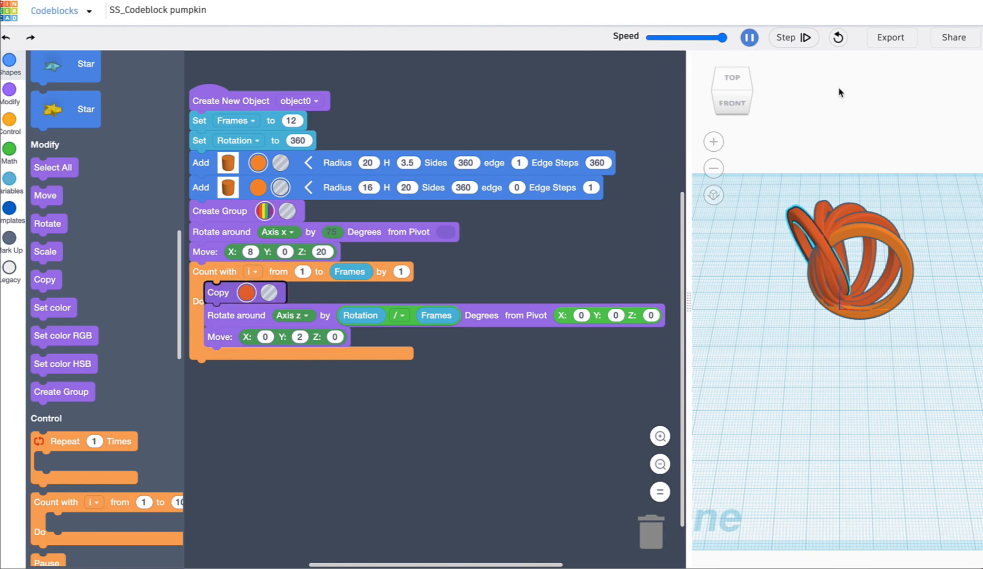
pyautogui.click(756, 42)
pyautogui.click(755, 42)
pyautogui.click(806, 42)
pyautogui.click(806, 42)
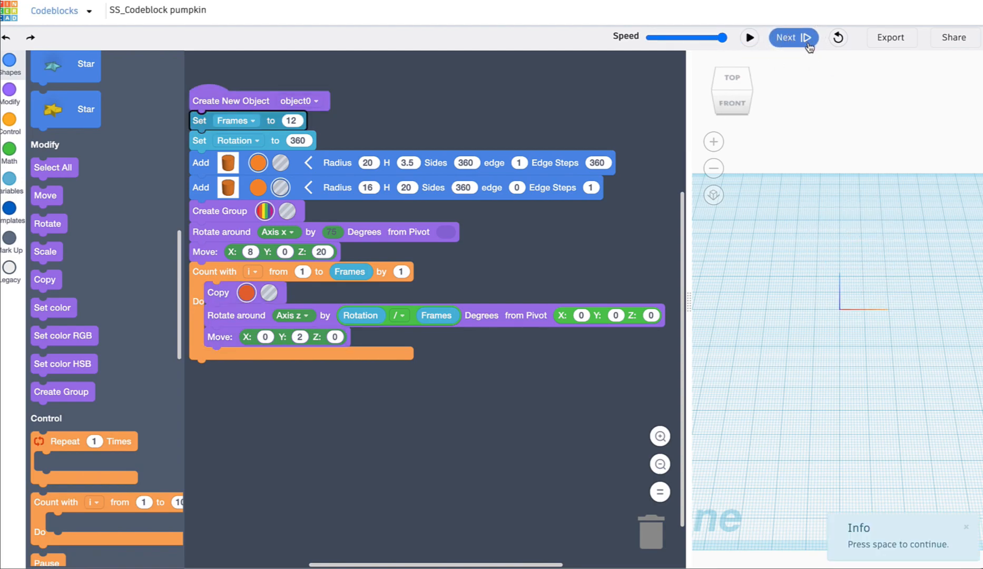
pyautogui.click(838, 39)
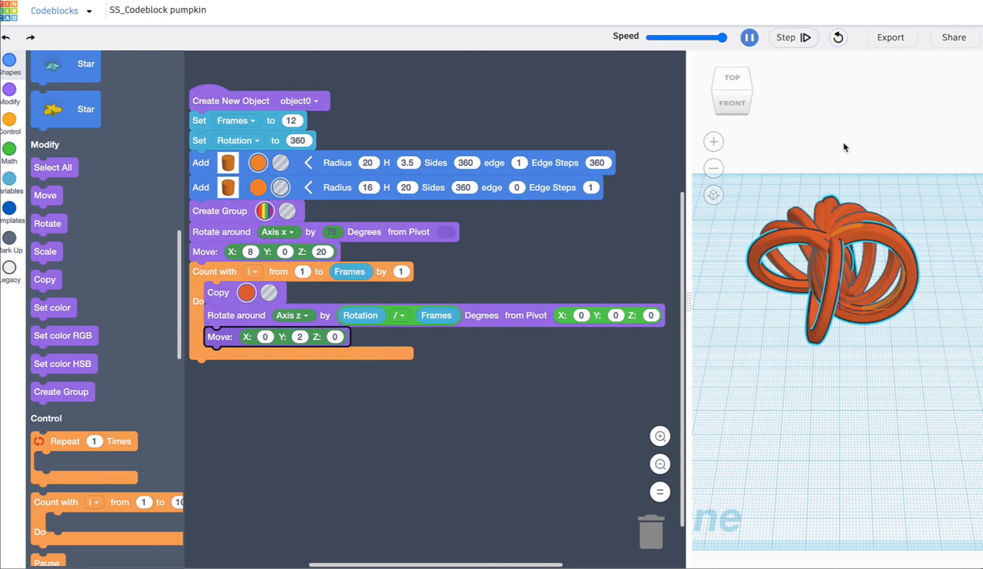
# - Run the code through to its end and examine the pumpkin's rings from several angles
pyautogui.moveTo(842, 316); pyautogui.dragTo(878, 281, button='right')
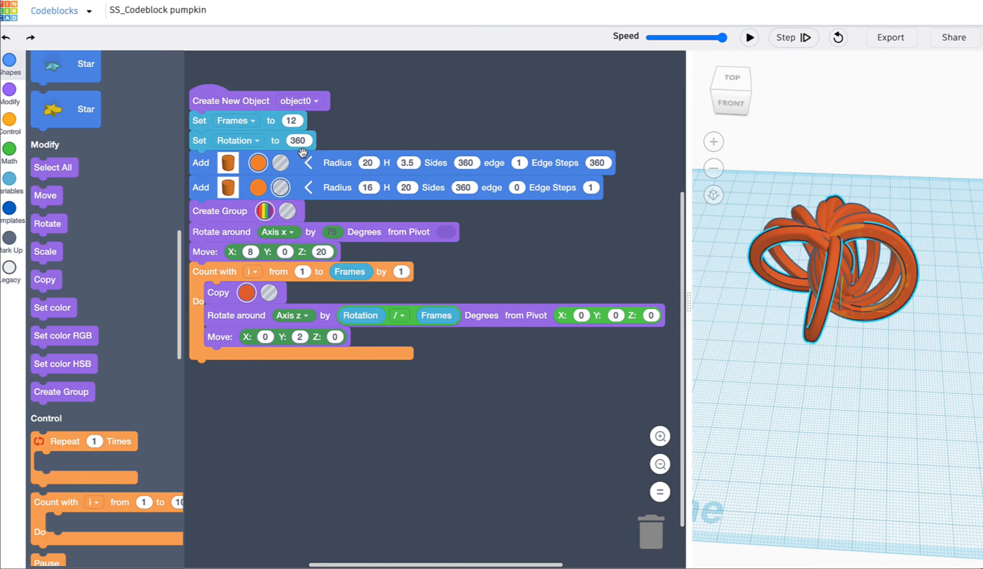
pyautogui.click(749, 37)
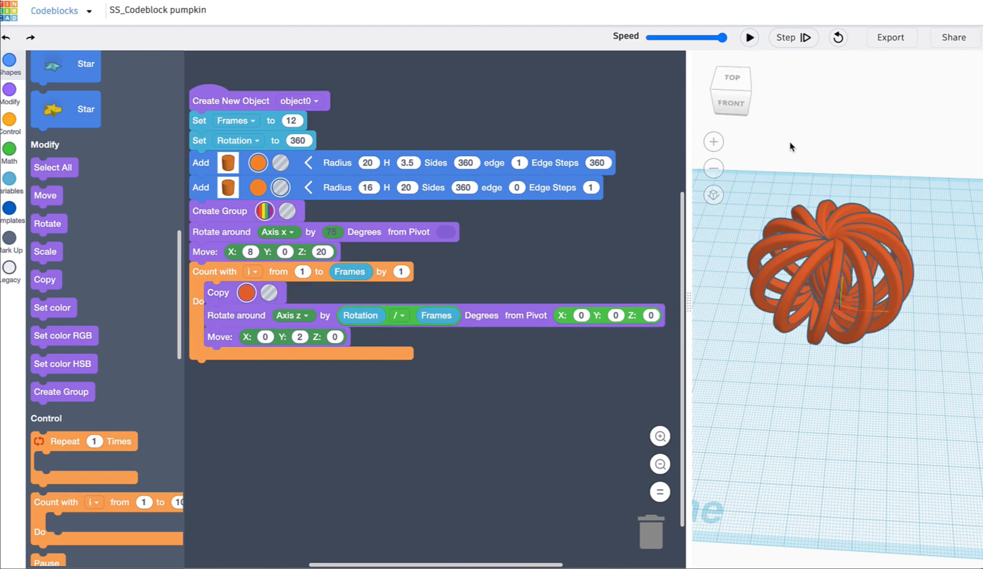
pyautogui.moveTo(808, 258); pyautogui.dragTo(814, 252, button='right')
pyautogui.moveTo(823, 248); pyautogui.dragTo(838, 246, button='right')
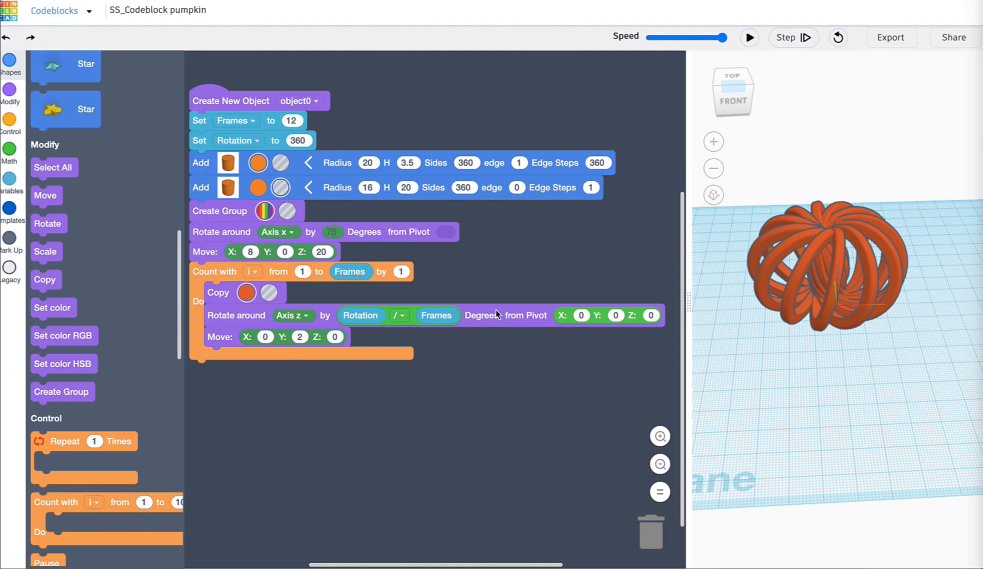
# - Group the ring copies with a Create Group block below the loop and add a Copy block for that group
pyautogui.scroll(-2, 496, 310)
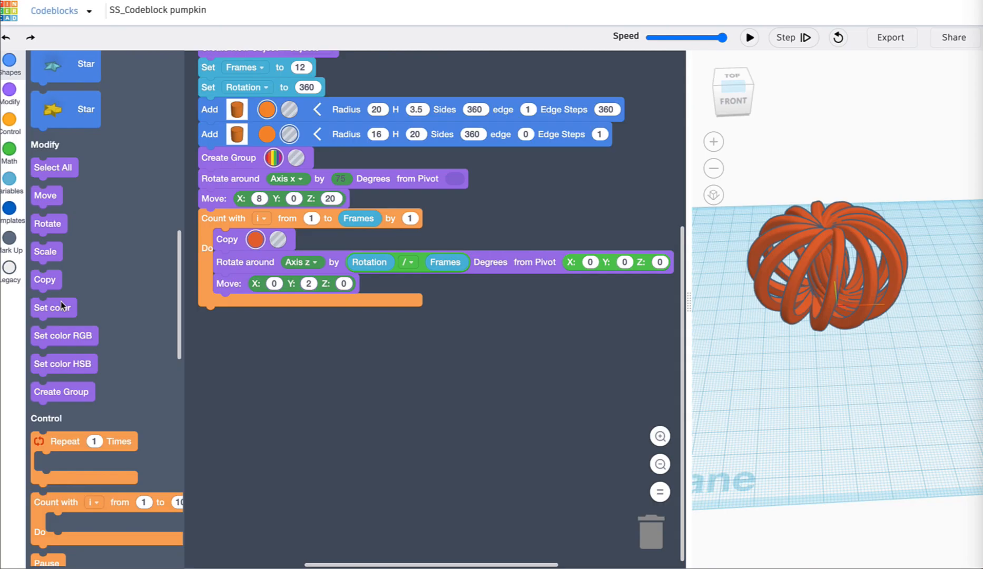
pyautogui.moveTo(76, 389); pyautogui.dragTo(222, 318)
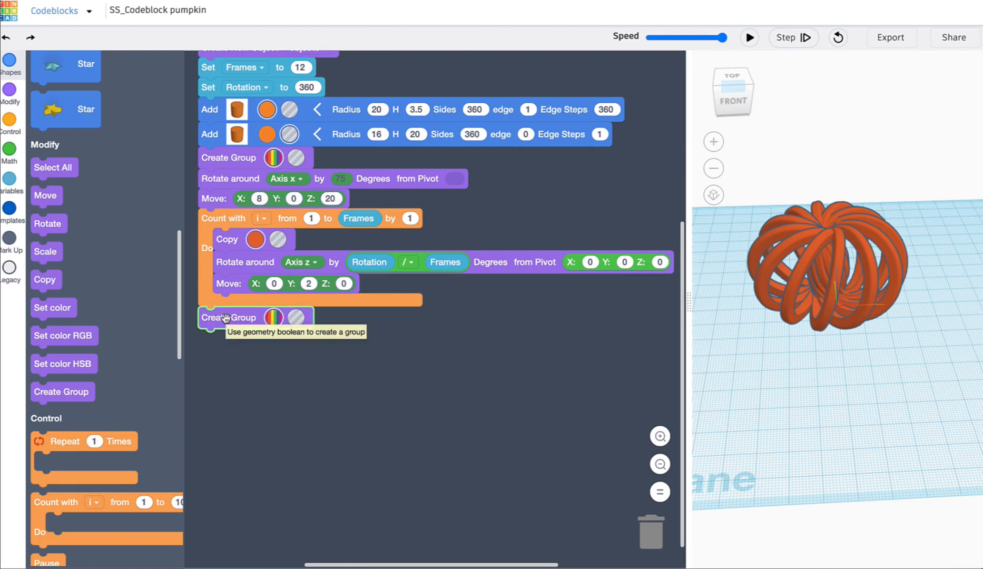
pyautogui.moveTo(44, 279); pyautogui.dragTo(214, 340)
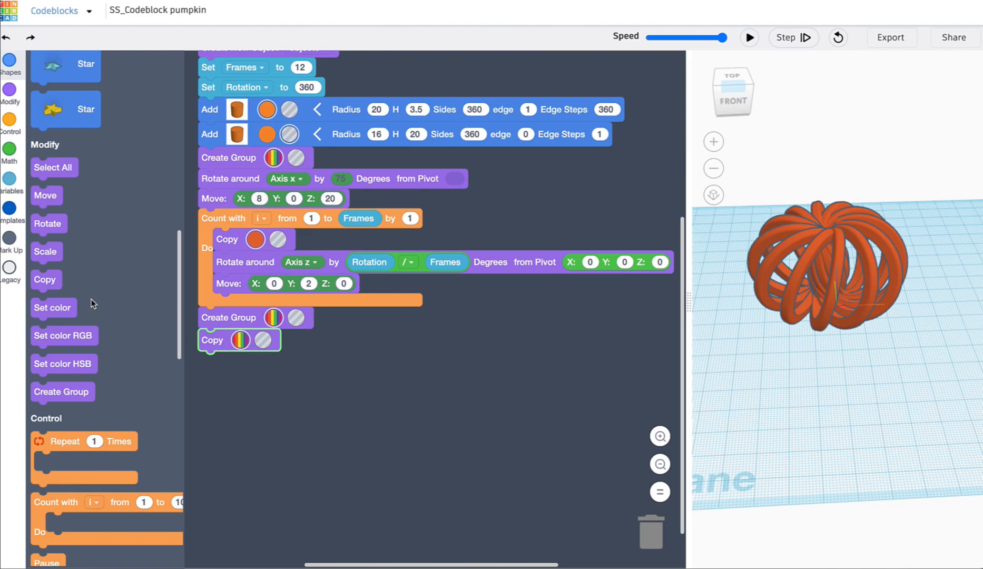
# - Scale the copied group to X .8 and Y .8, keeping Z at 1
pyautogui.moveTo(57, 257); pyautogui.dragTo(225, 365)
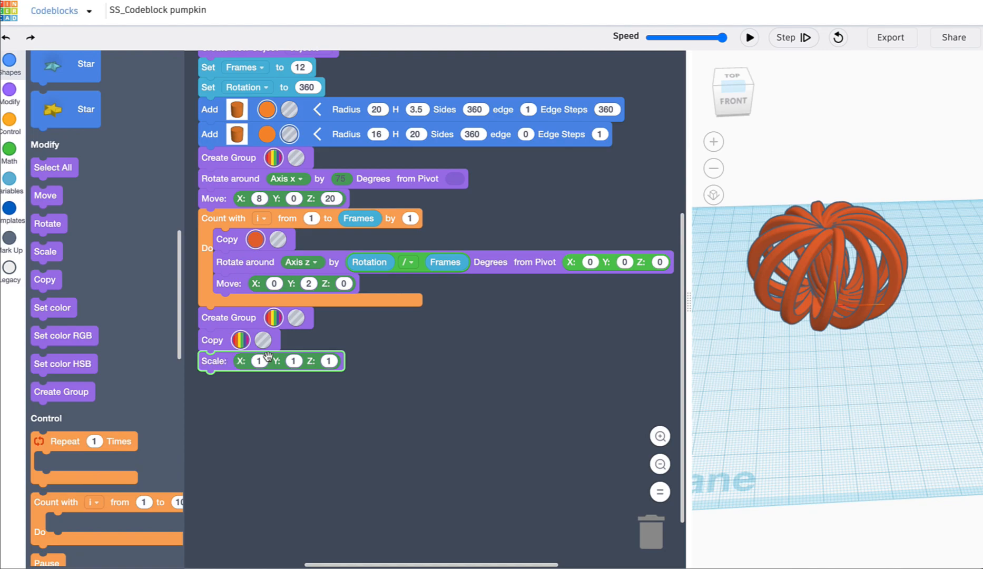
pyautogui.write('.8')
pyautogui.press('Tab')
pyautogui.write('.8')
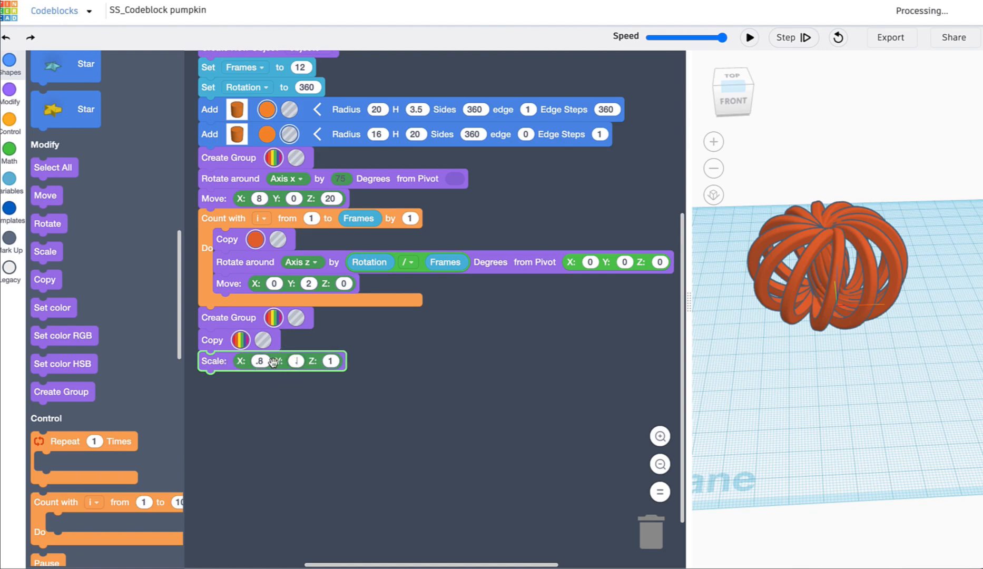
pyautogui.click(334, 361)
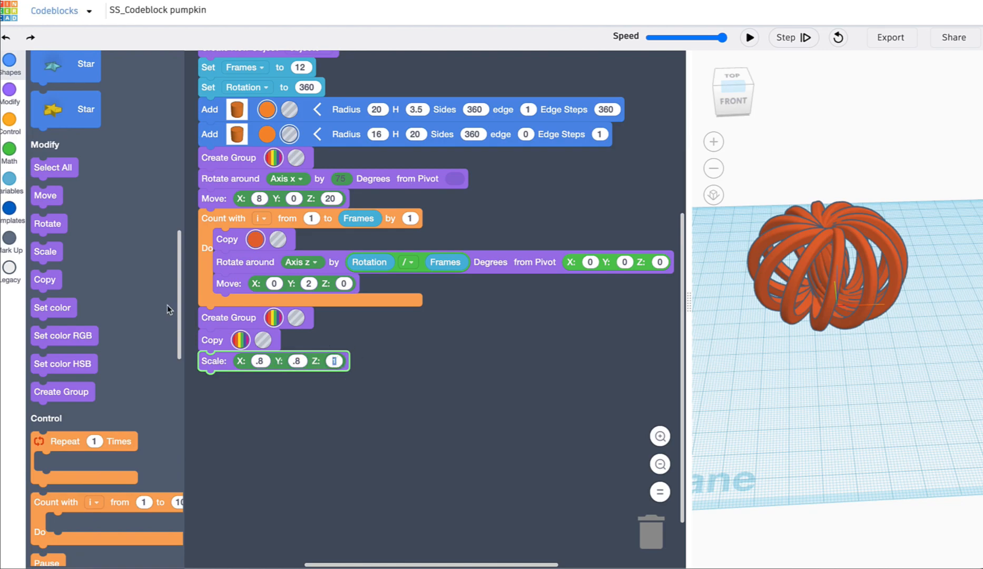
# - Create a new variable named "inner shape rotation"
pyautogui.scroll(-10, 166, 304)
pyautogui.scroll(-3, 142, 295)
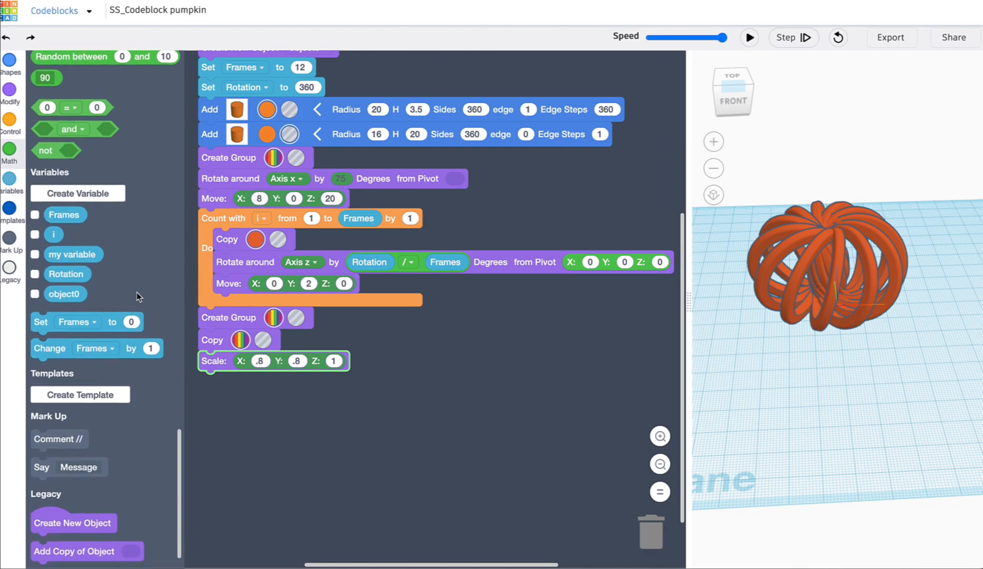
pyautogui.click(80, 221)
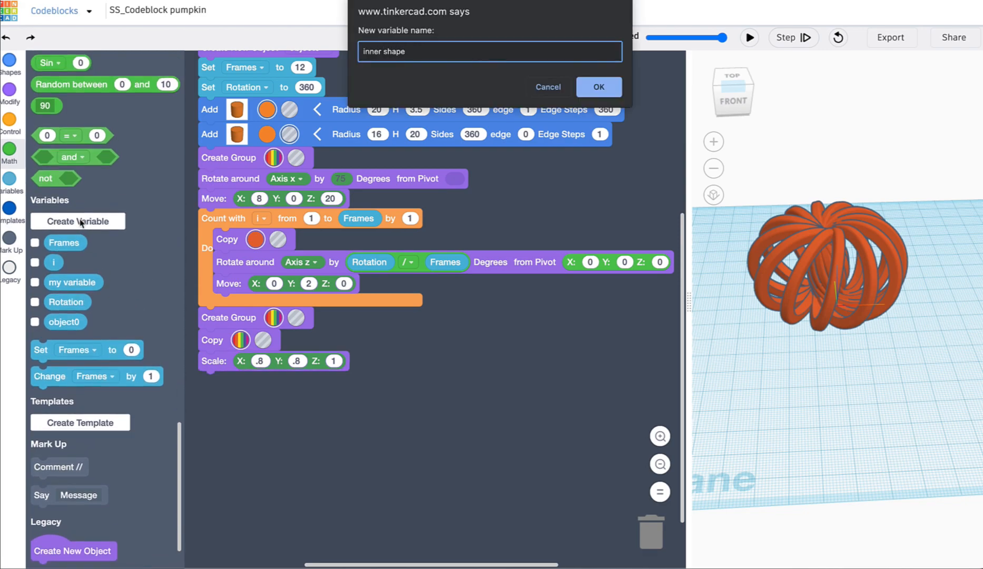
pyautogui.write('inner shape rotation')
pyautogui.click(599, 87)
# - Add a Set block below the Scale block and assign it to the inner shape rotation variable
pyautogui.moveTo(40, 365); pyautogui.dragTo(228, 389)
pyautogui.click(273, 390)
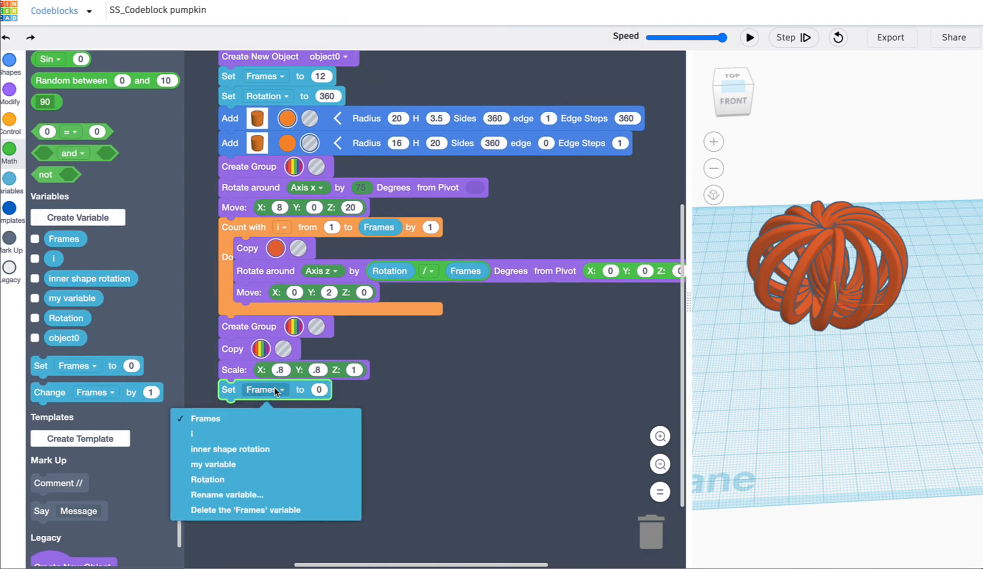
pyautogui.click(247, 449)
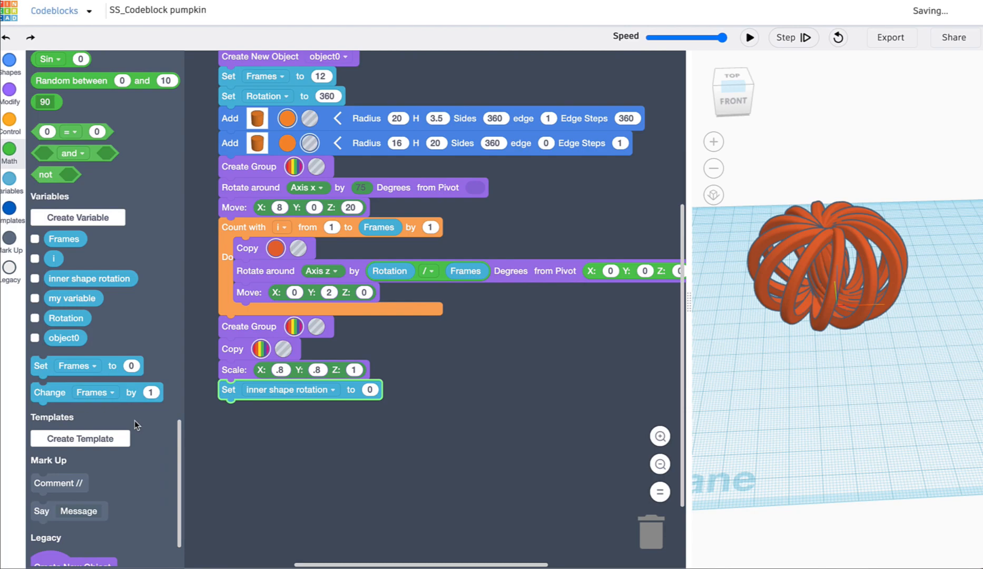
# - Set the inner shape rotation variable's value to the Rotation variable divided by 2
pyautogui.scroll(-1, 134, 420)
pyautogui.scroll(4, 130, 404)
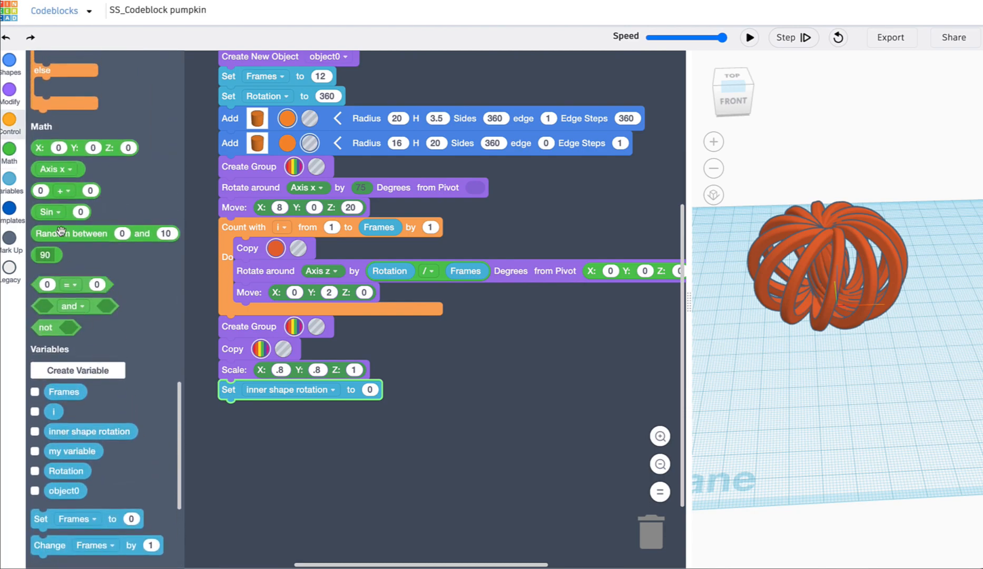
pyautogui.moveTo(38, 190); pyautogui.dragTo(452, 429)
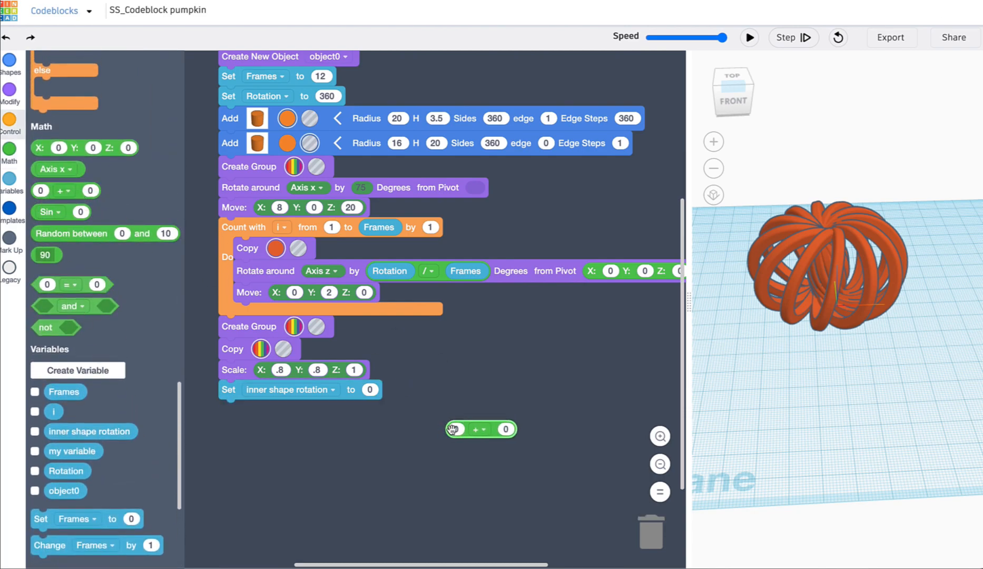
pyautogui.scroll(-1, 228, 384)
pyautogui.moveTo(80, 478); pyautogui.dragTo(477, 406)
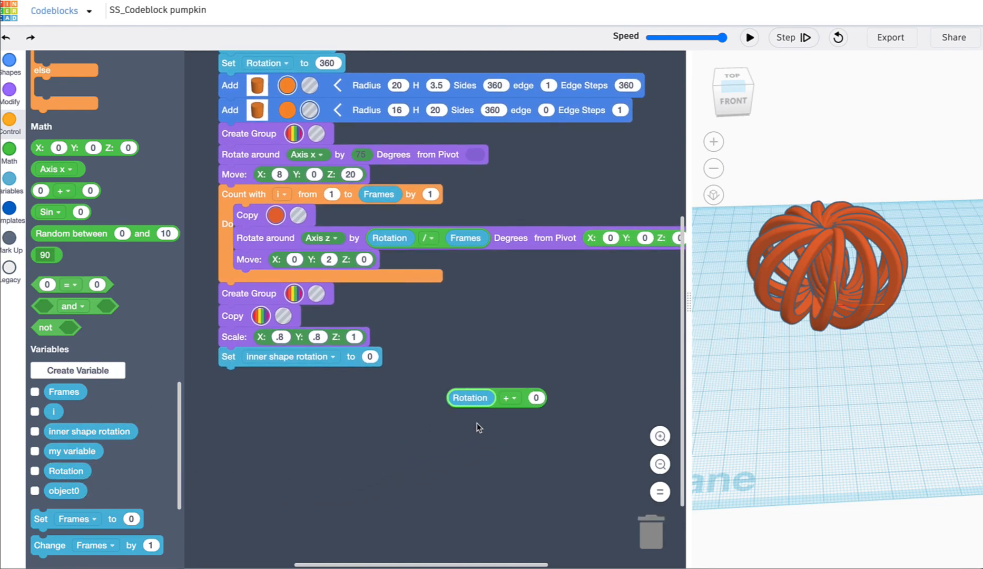
pyautogui.click(509, 400)
pyautogui.click(487, 475)
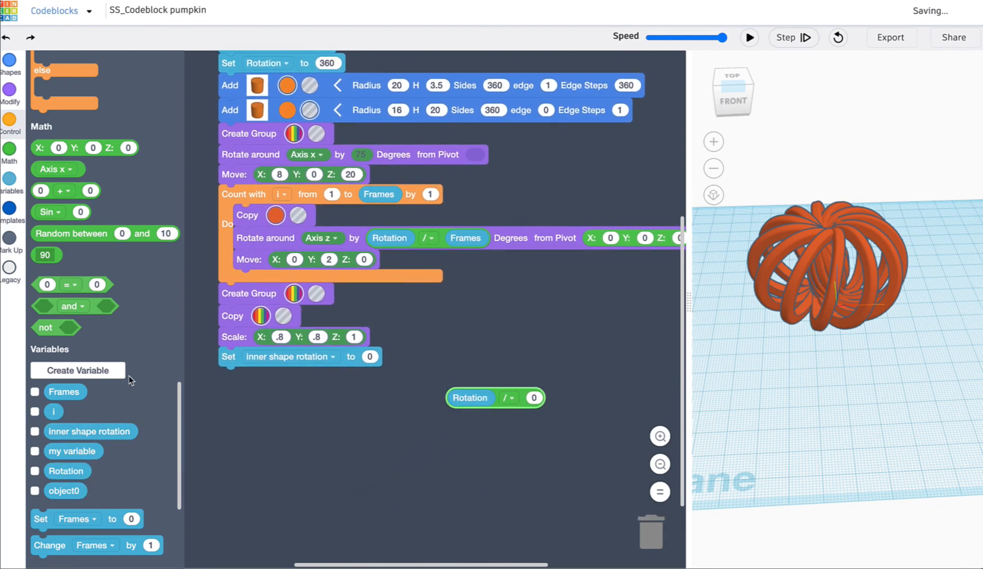
pyautogui.click(533, 398)
pyautogui.write('2')
pyautogui.moveTo(532, 404); pyautogui.dragTo(449, 366)
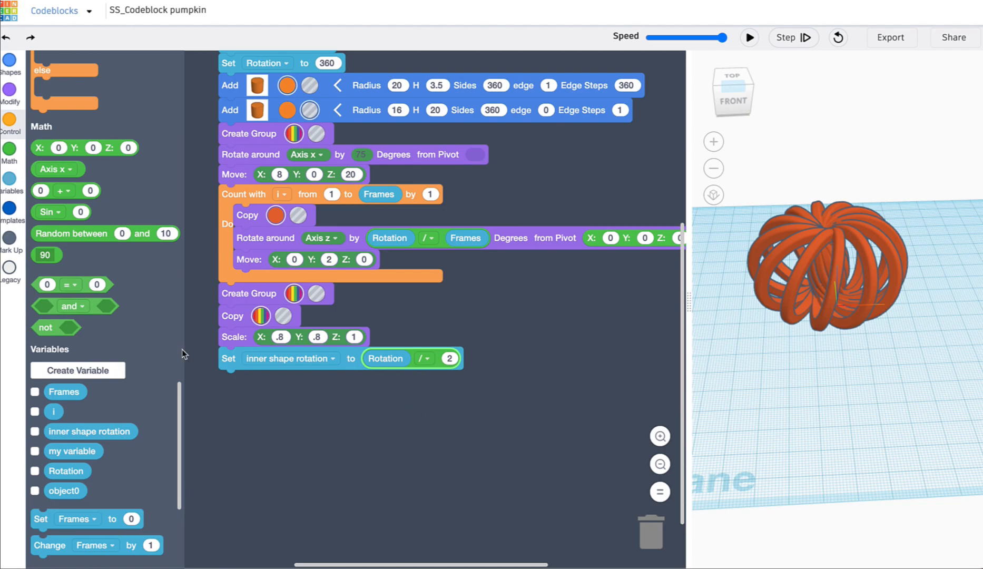
# - Add a Rotate block below the inner shape rotation Set block and set its axis to z
pyautogui.scroll(10, 105, 294)
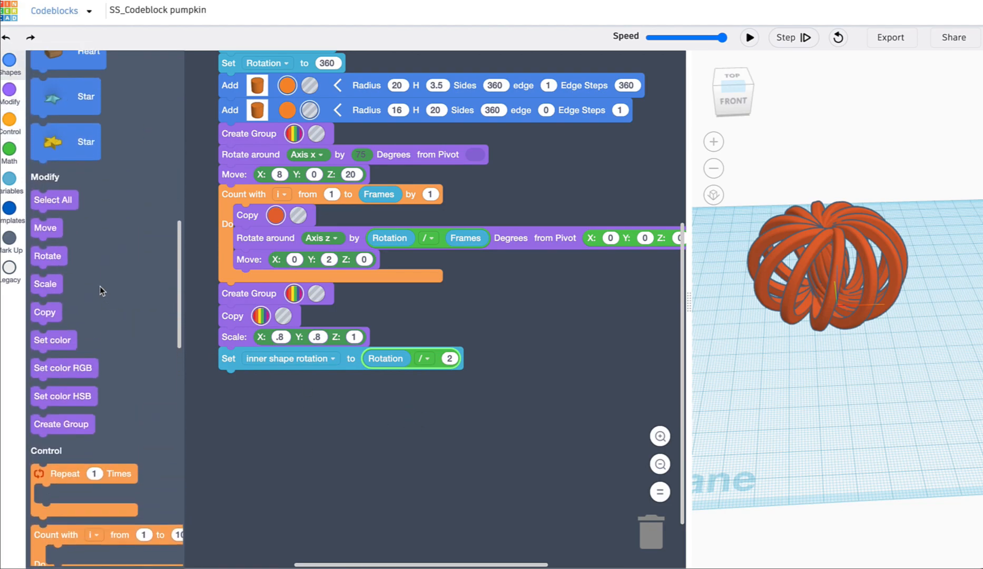
pyautogui.moveTo(46, 256); pyautogui.dragTo(228, 391)
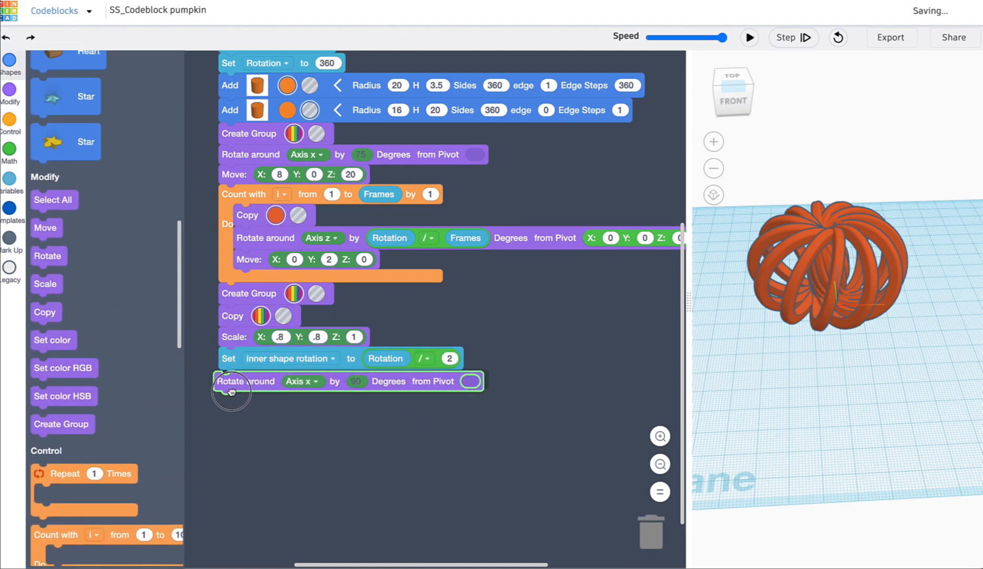
pyautogui.click(305, 383)
pyautogui.click(288, 441)
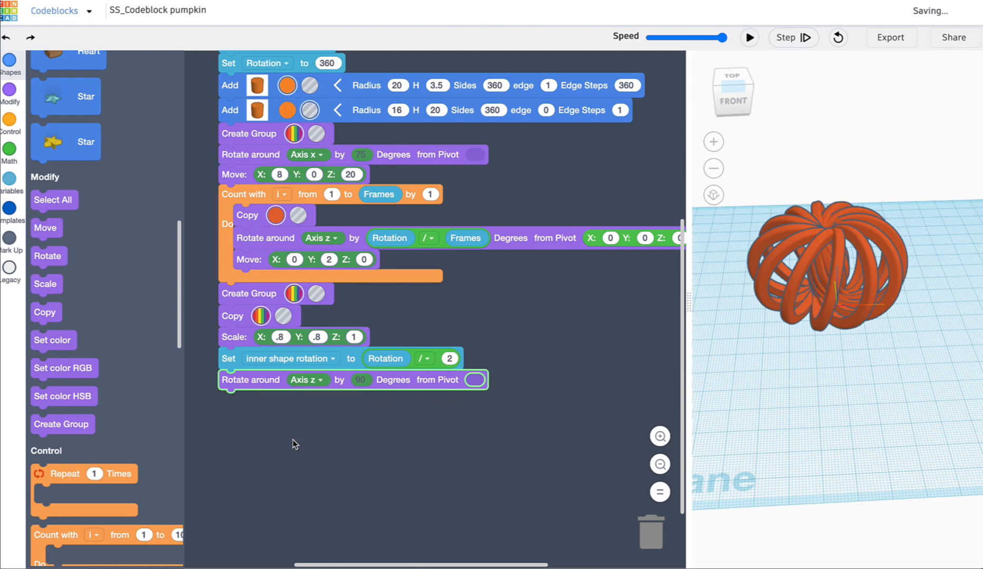
# - Set the new Rotate block's angle to the inner shape rotation variable divided by the Frames variable
pyautogui.scroll(-10, 133, 373)
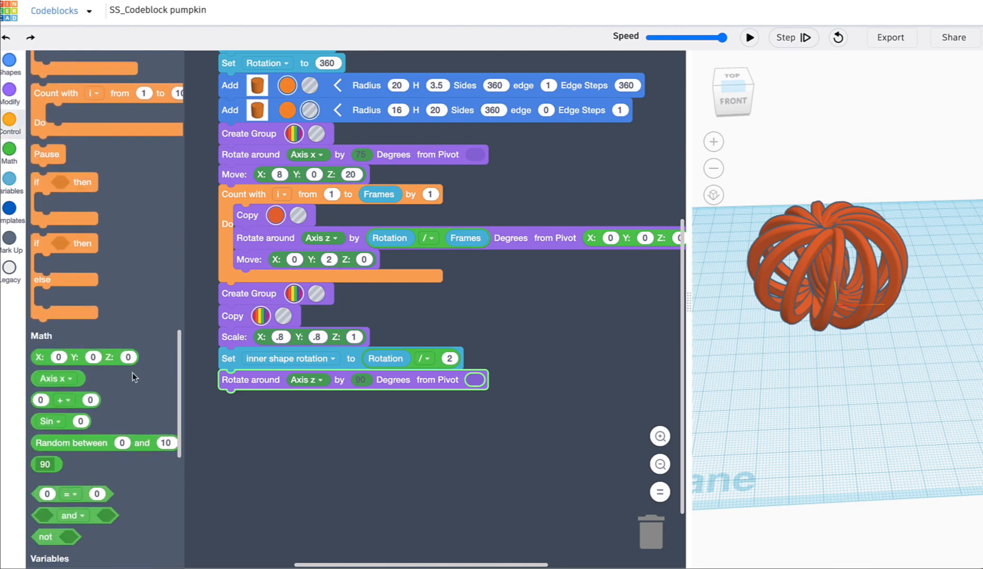
pyautogui.scroll(1, 64, 368)
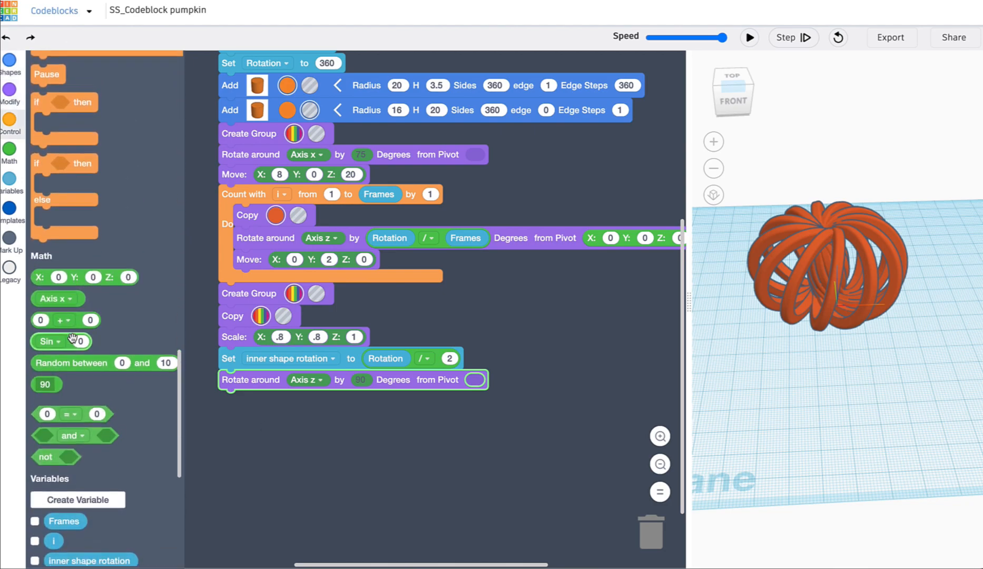
pyautogui.moveTo(42, 315); pyautogui.dragTo(329, 454)
pyautogui.moveTo(89, 388); pyautogui.dragTo(358, 471)
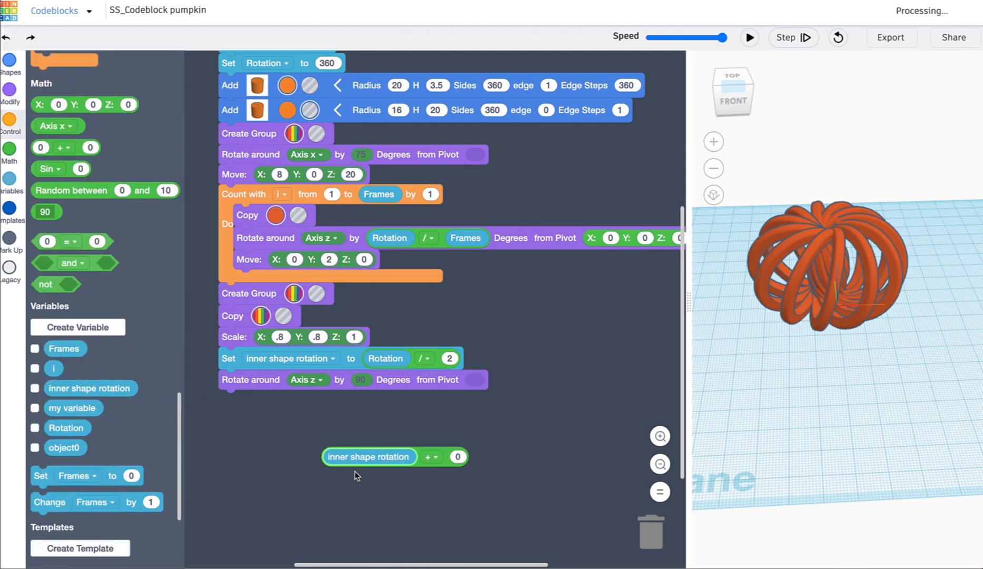
pyautogui.scroll(-1, 345, 467)
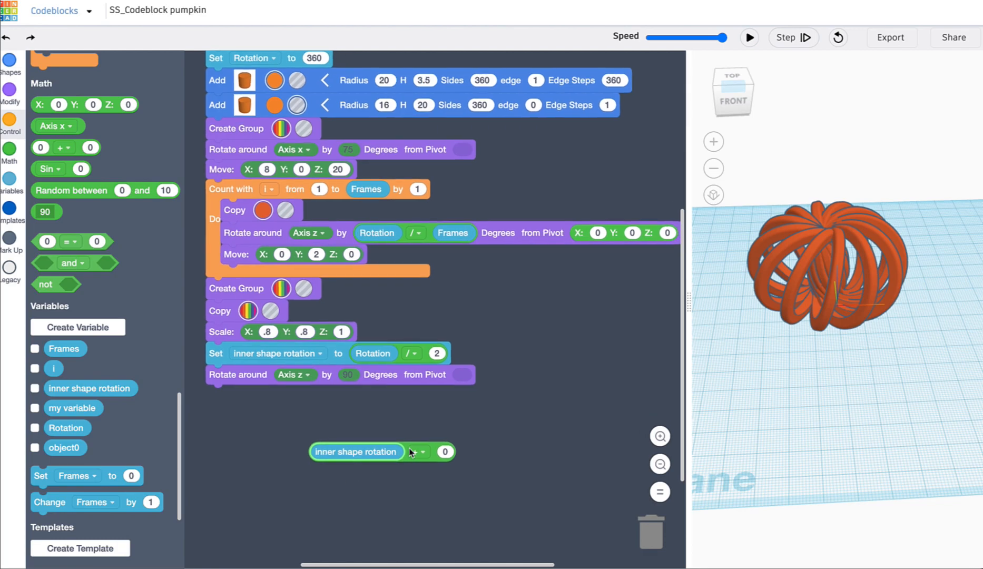
pyautogui.scroll(-1, 437, 448)
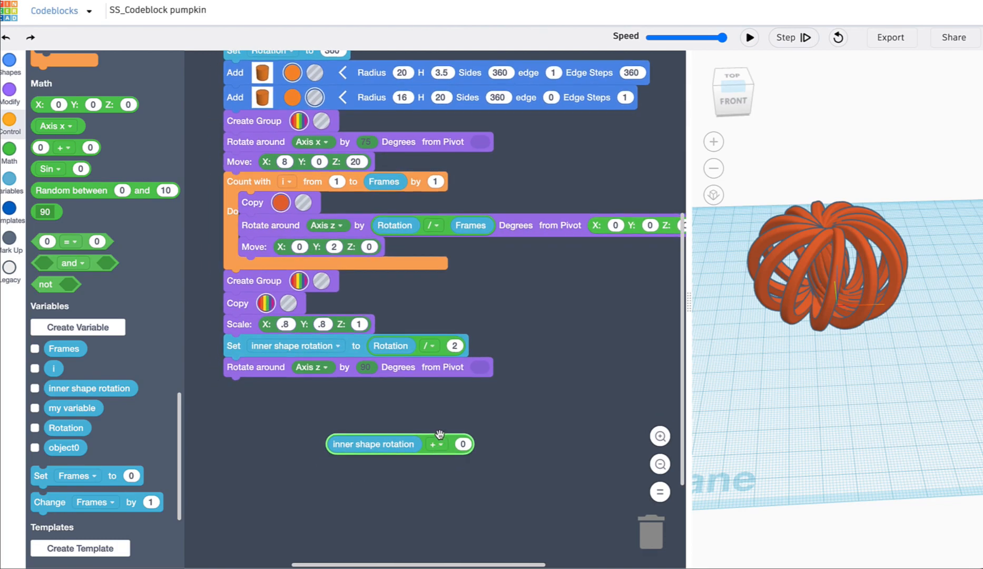
pyautogui.click(437, 442)
pyautogui.click(416, 512)
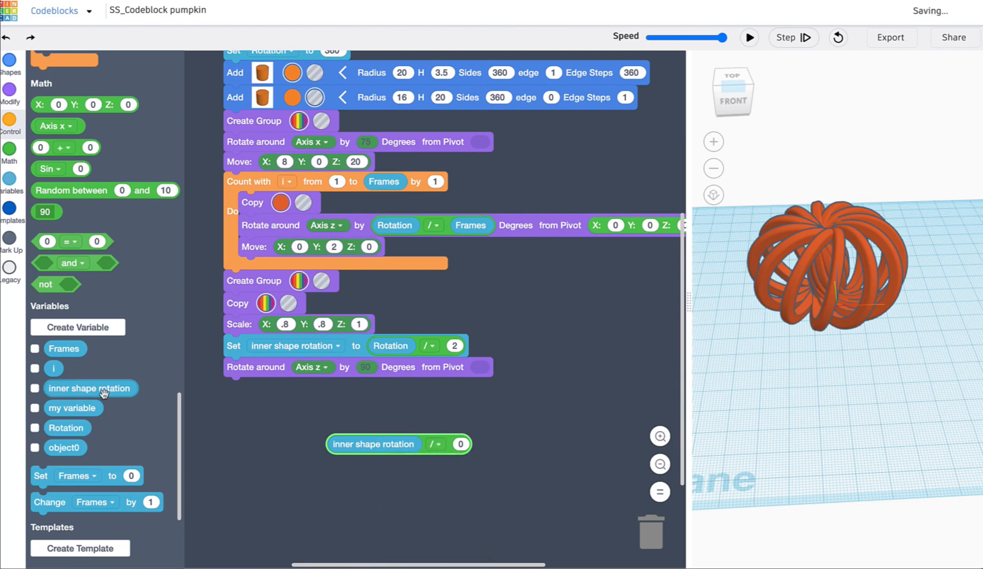
pyautogui.moveTo(64, 349); pyautogui.dragTo(480, 375)
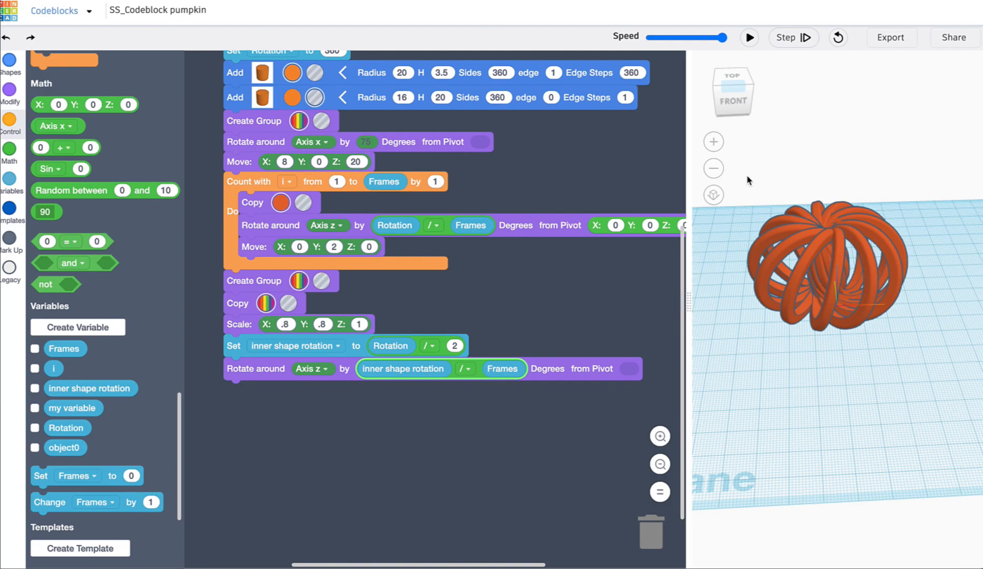
# - Run the code and examine the resulting pumpkin with its inner copy up close from the side
pyautogui.click(749, 37)
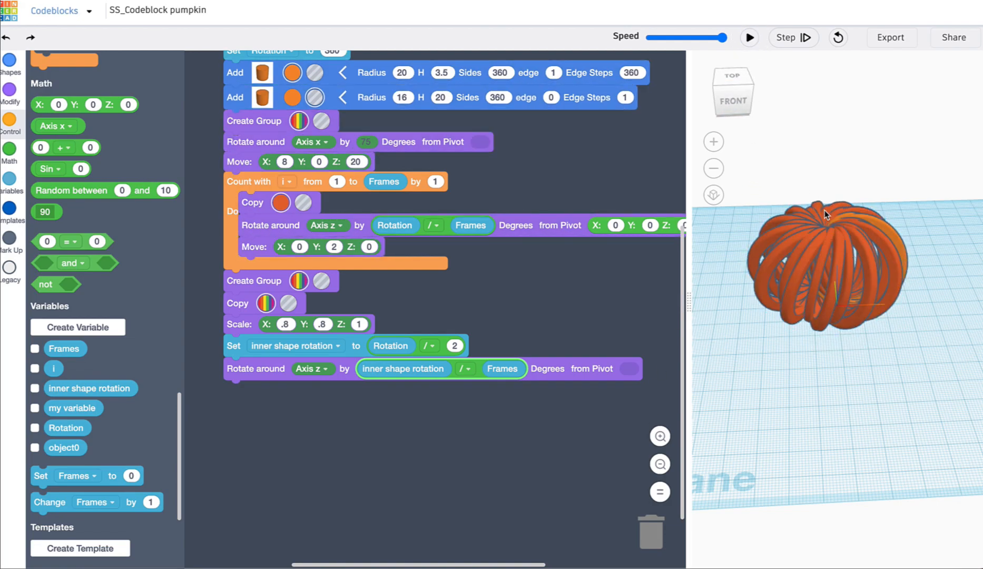
pyautogui.scroll(3, 824, 213)
pyautogui.moveTo(815, 278); pyautogui.dragTo(835, 181, button='right')
pyautogui.scroll(5, 865, 276)
pyautogui.moveTo(851, 304); pyautogui.dragTo(811, 233, button='right')
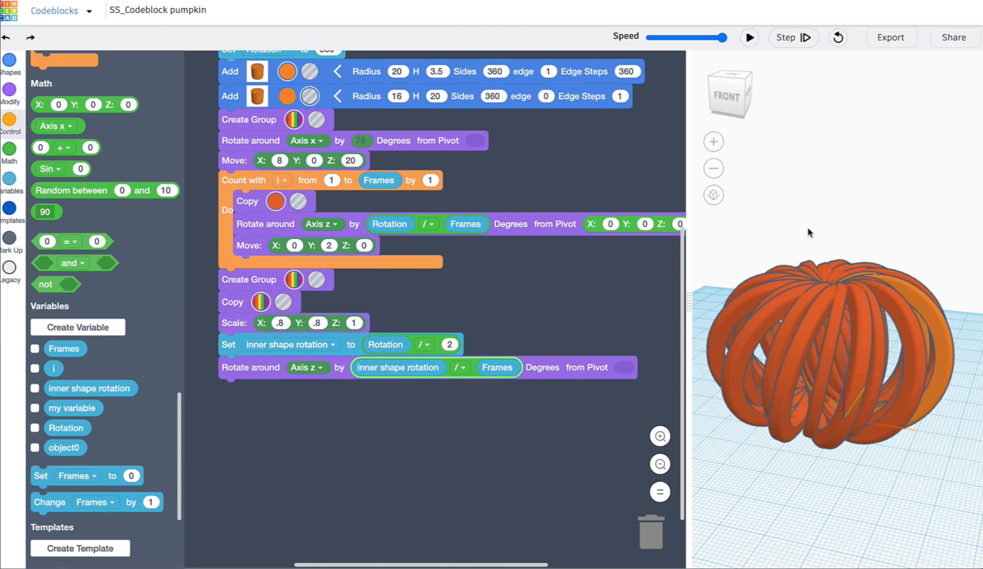
pyautogui.scroll(-3, 809, 232)
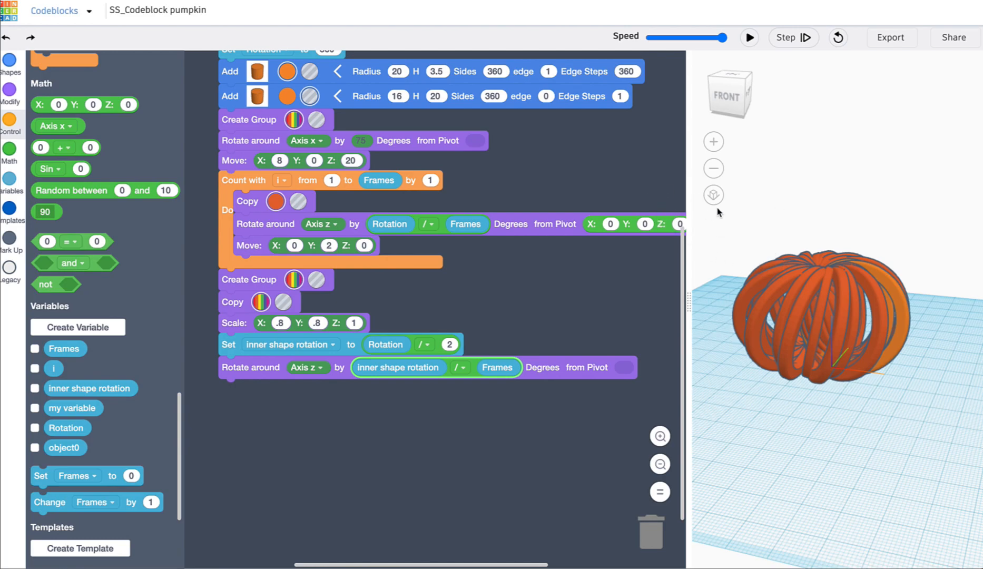
# - Export the pumpkin with its inner copy as a reusable Tinkercad shape and name it
pyautogui.click(889, 37)
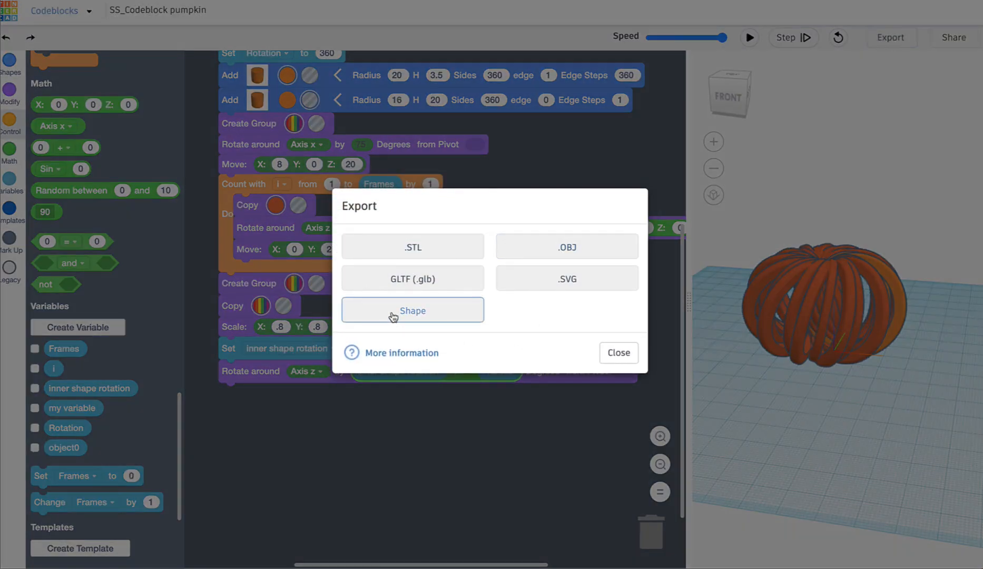
pyautogui.click(440, 316)
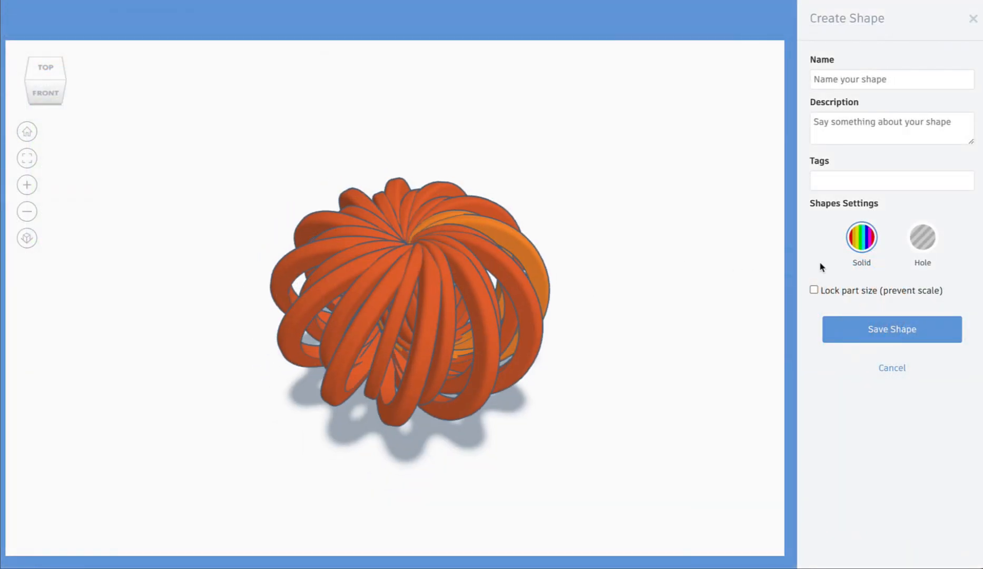
pyautogui.click(872, 77)
pyautogui.write('[')
pyautogui.press('BackSpace')
pyautogui.write('pum')
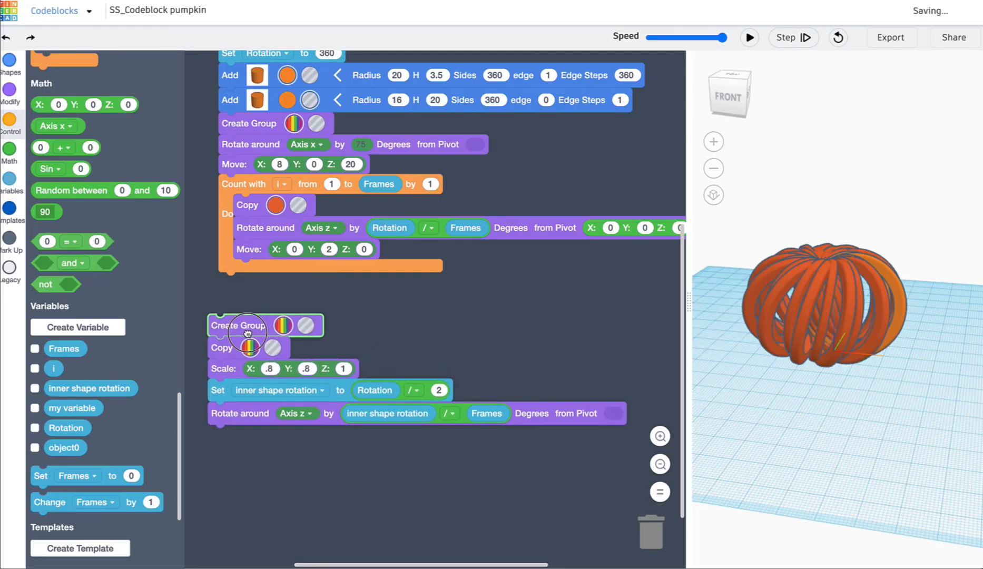
# - Remove the Create Group block after the loop with all blocks below it, and rerun the code
pyautogui.moveTo(226, 322); pyautogui.dragTo(650, 531)
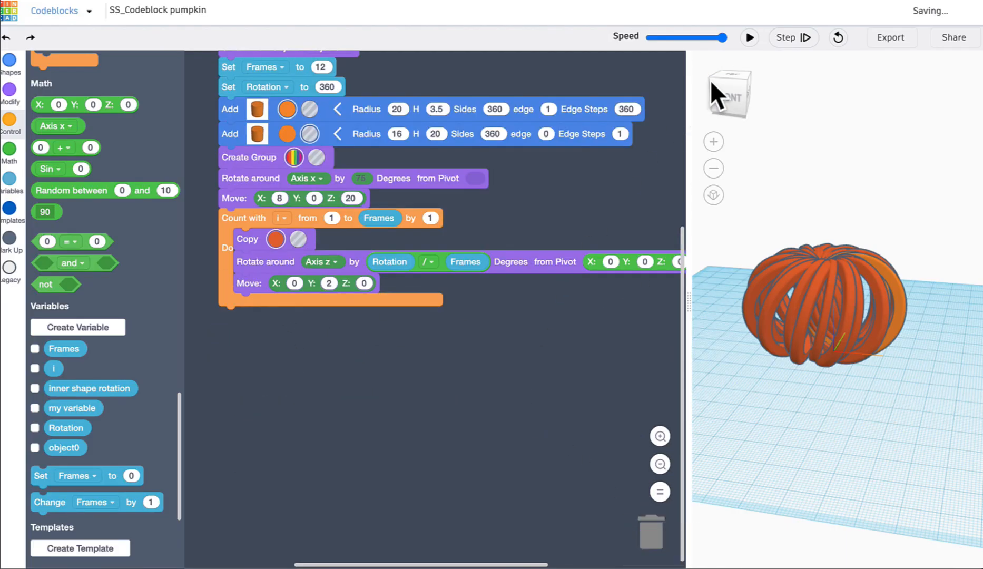
pyautogui.click(749, 37)
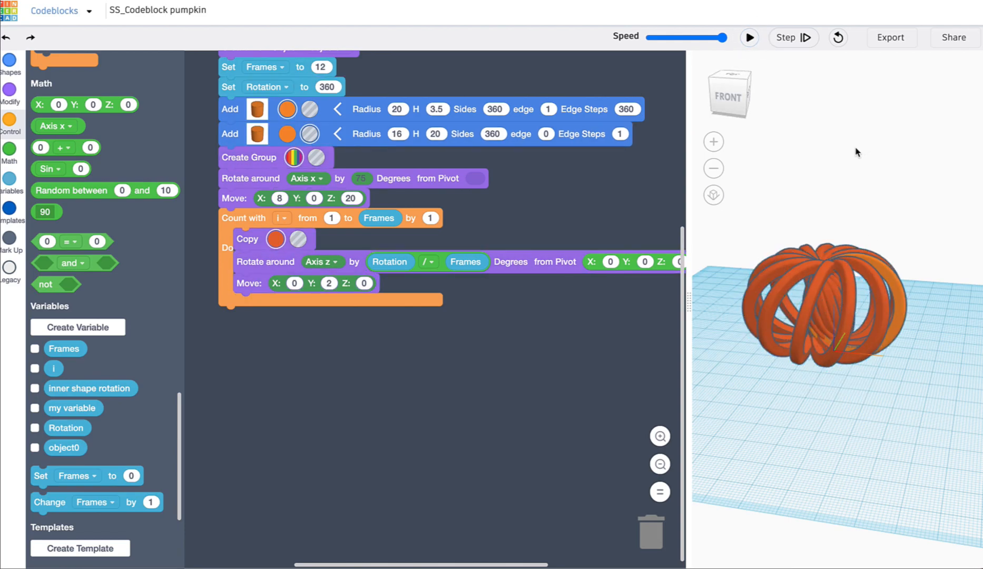
# - Export the pumpkin without the inner copy as a Tinkercad shape named pumpkin1 and save it
pyautogui.click(890, 37)
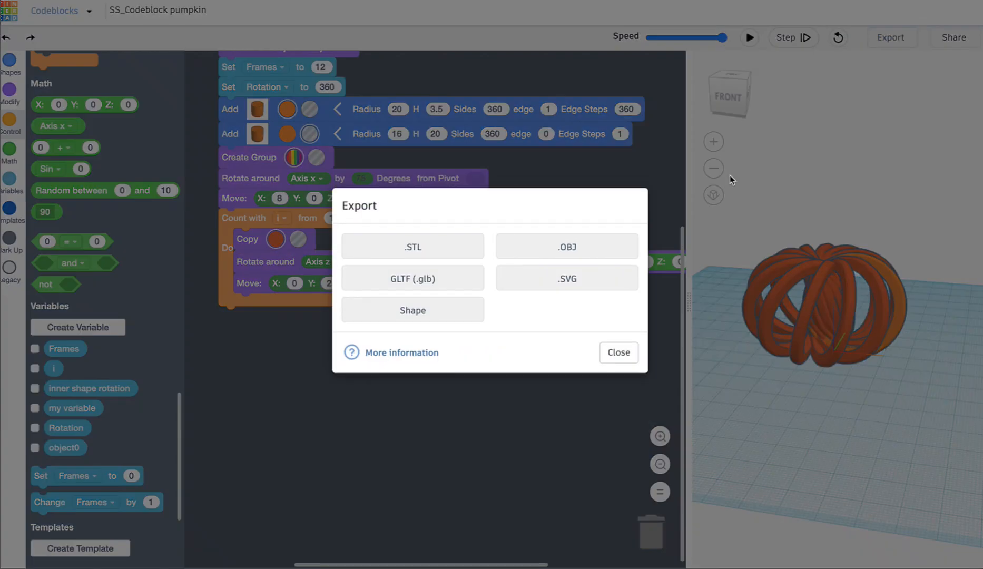
pyautogui.click(440, 319)
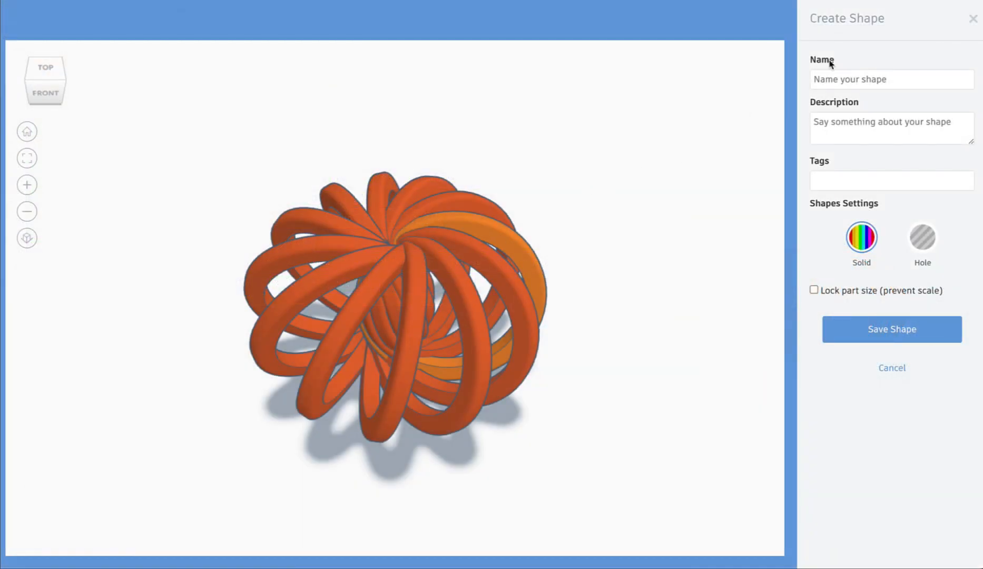
pyautogui.click(888, 78)
pyautogui.write('s')
pyautogui.press('BackSpace')
pyautogui.write('pumpkin1')
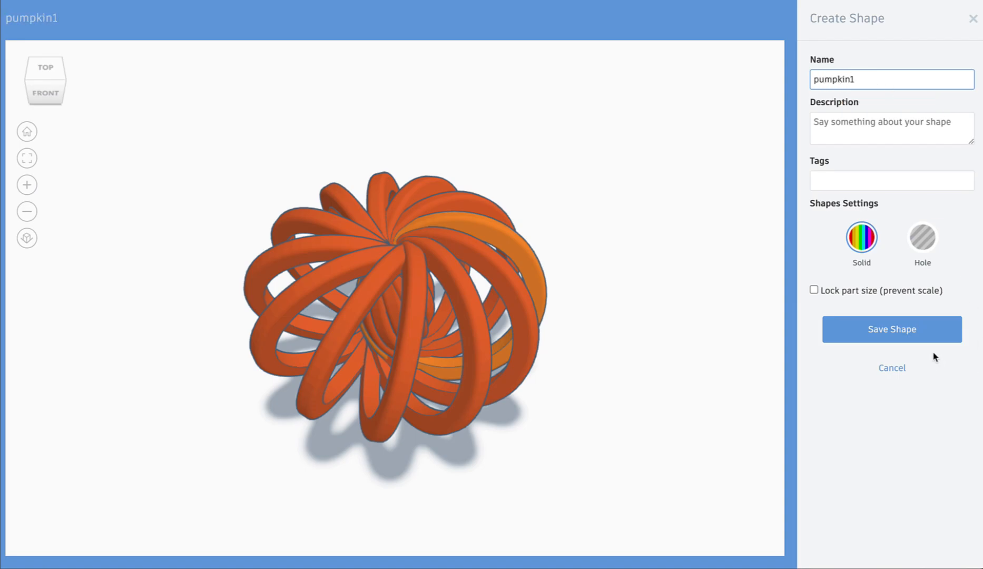
pyautogui.click(931, 340)
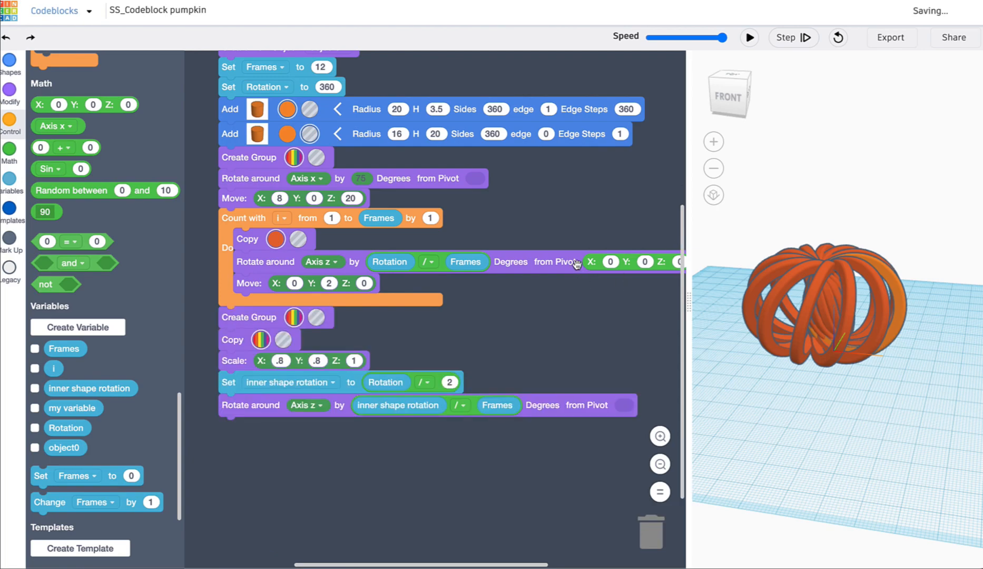
# - Leave the Codeblocks editor for the dashboard and create a new 3D design
pyautogui.click(8, 19)
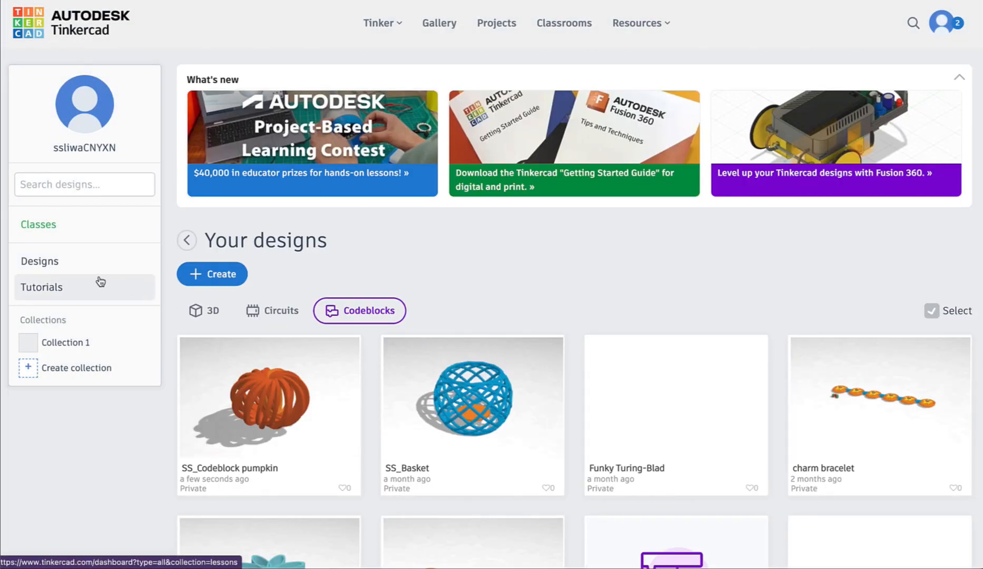
pyautogui.click(210, 274)
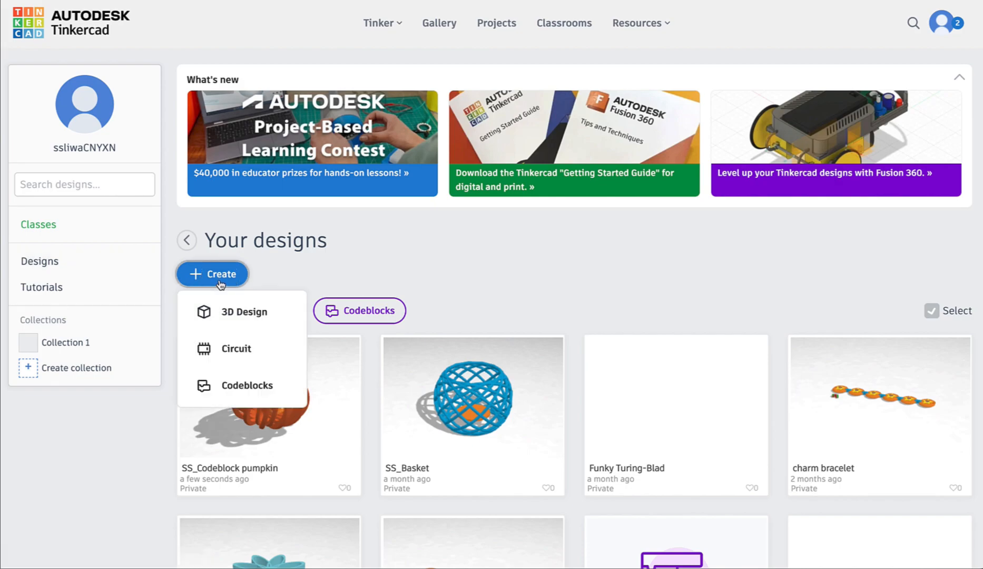
pyautogui.click(247, 312)
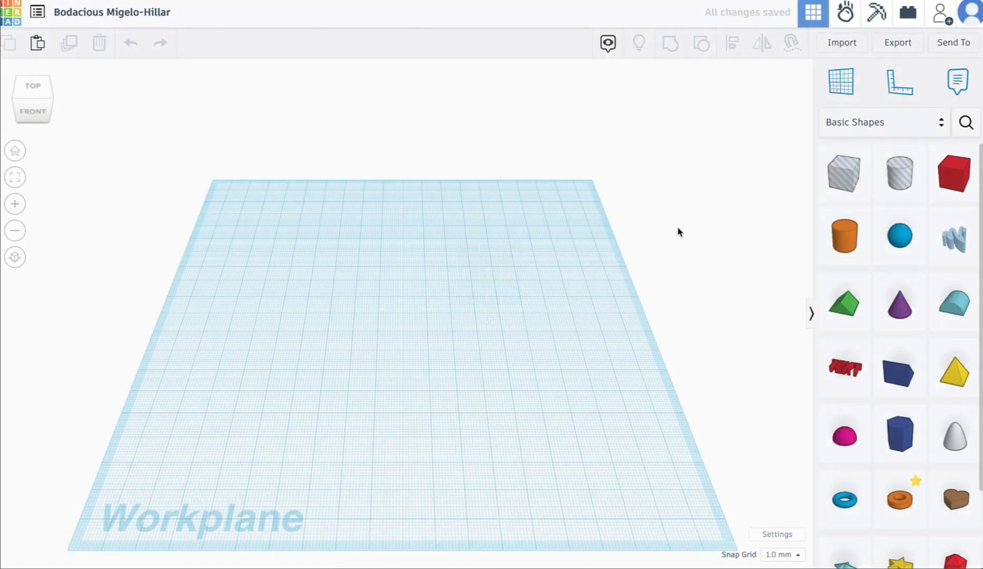
# - Place both exported pumpkin shapes from Your Creations side by side on the workplane
pyautogui.click(914, 131)
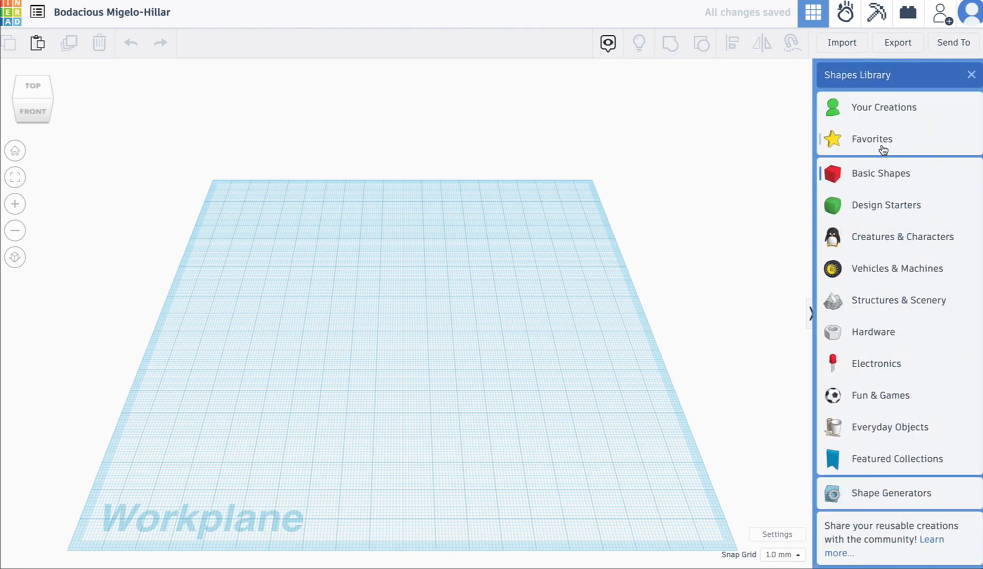
pyautogui.click(894, 116)
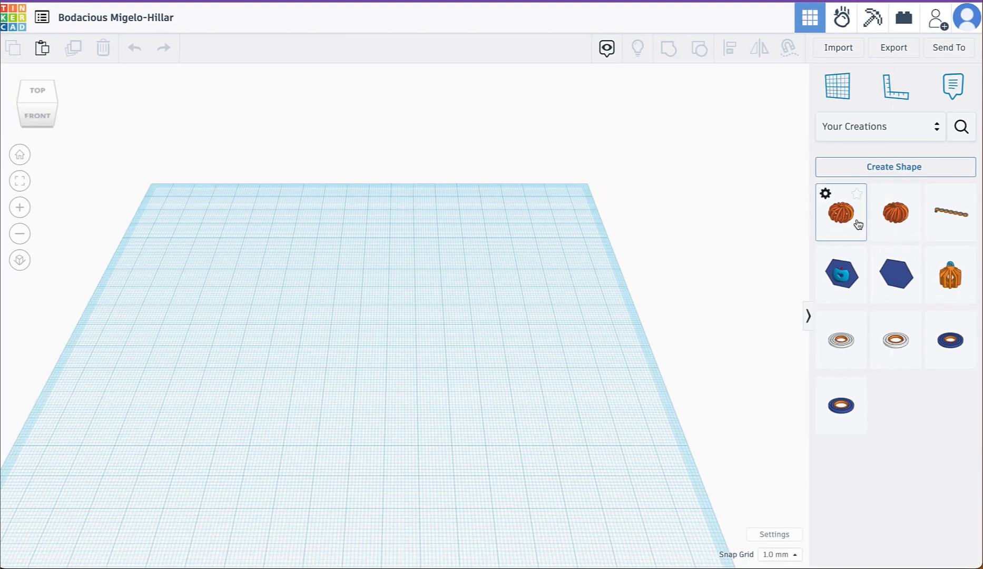
pyautogui.click(841, 213)
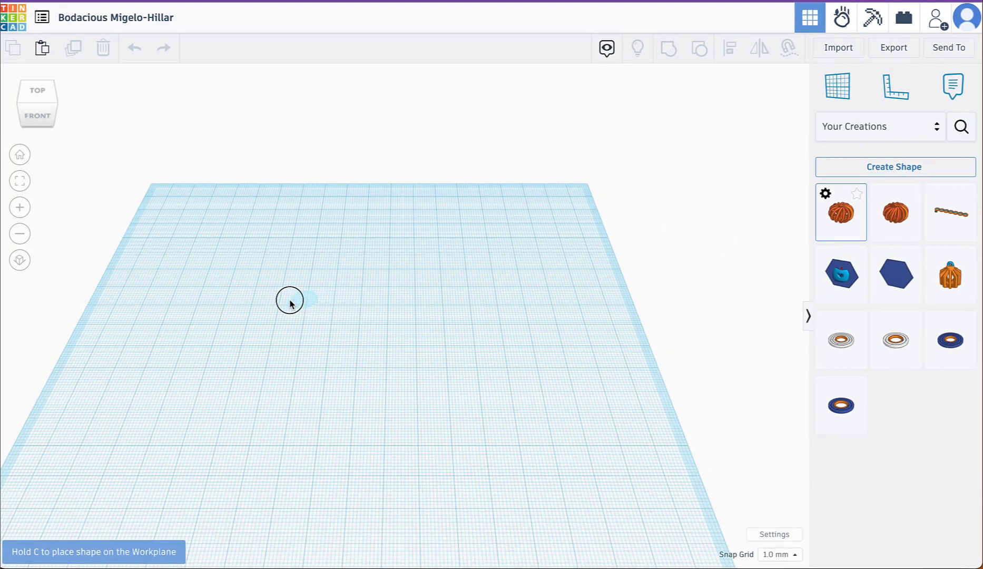
pyautogui.click(255, 308)
pyautogui.click(895, 213)
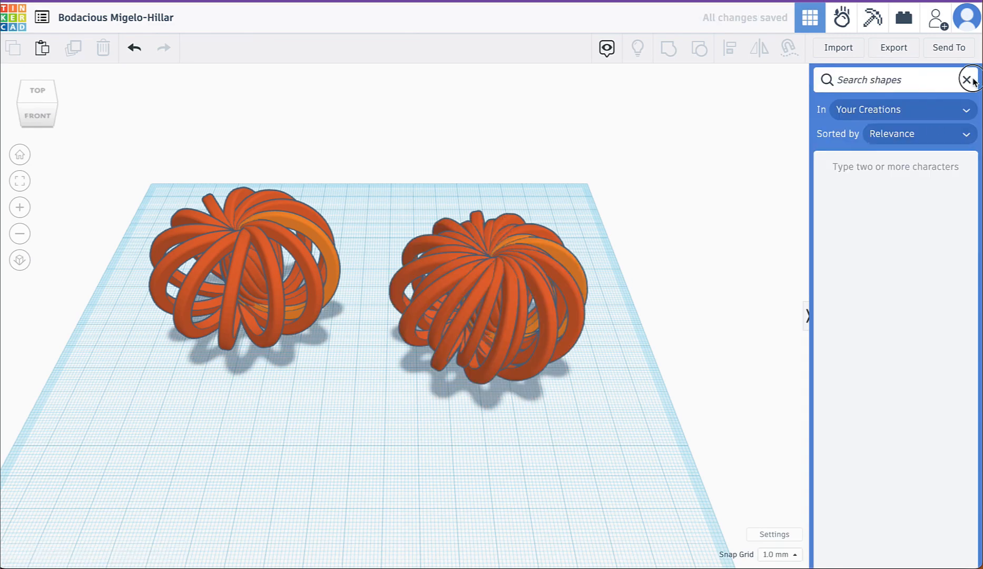
# - Search the shapes in Your Creations for "stem" and close the search
pyautogui.click(971, 81)
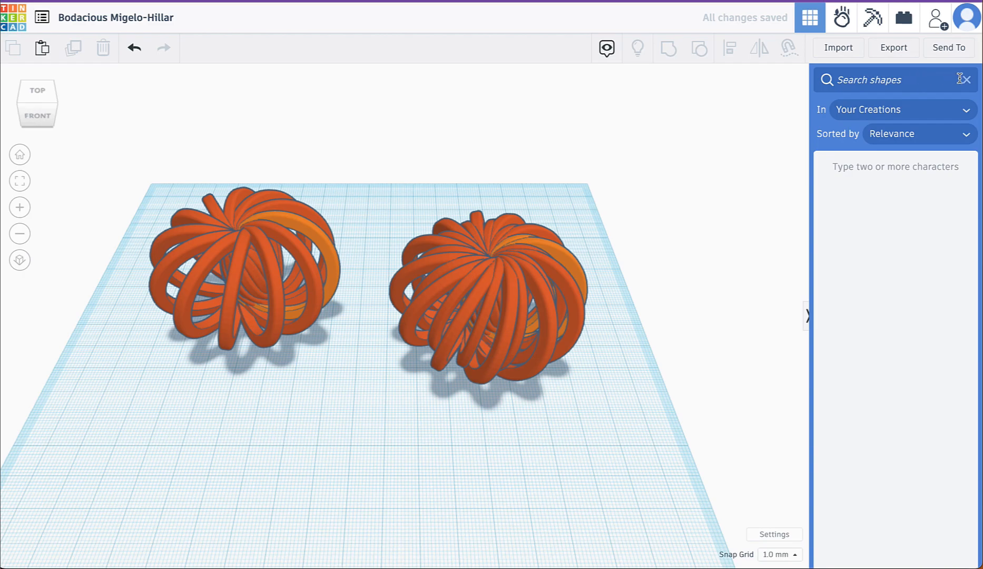
pyautogui.click(960, 79)
pyautogui.click(958, 128)
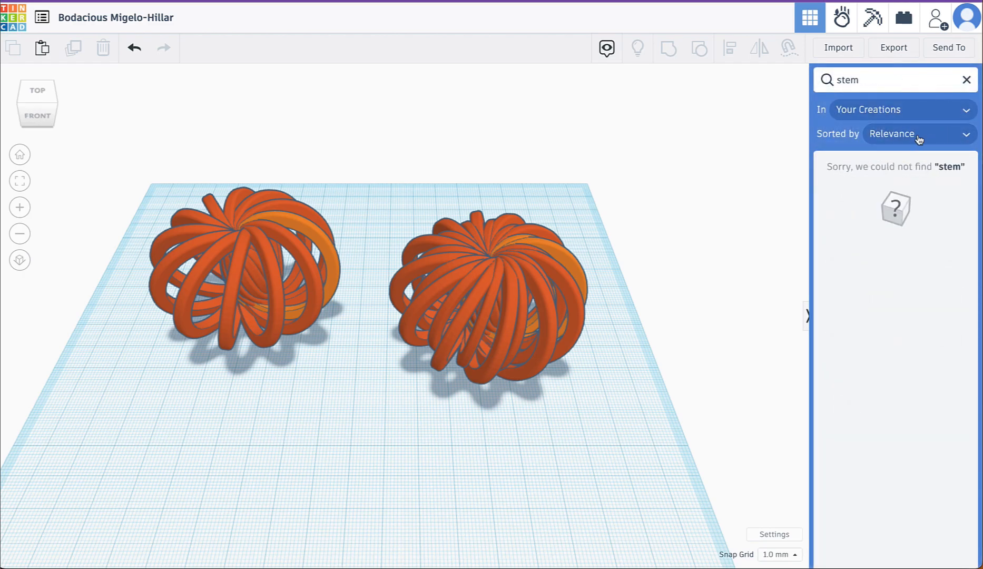
pyautogui.click(966, 79)
# - Place an SVG Revolver from the Shape Generators on top of the denser pumpkin as a stem
pyautogui.click(900, 136)
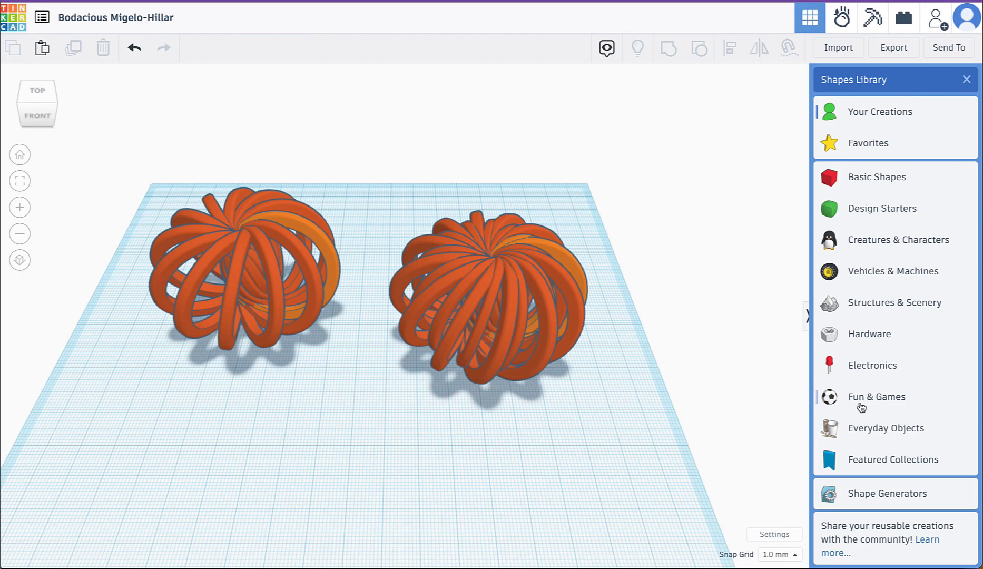
pyautogui.click(870, 492)
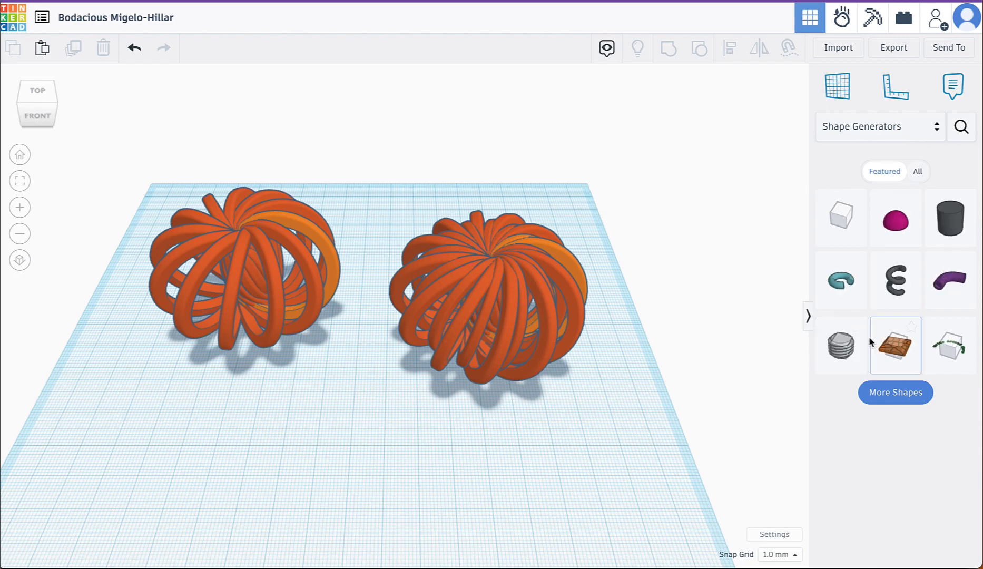
pyautogui.moveTo(847, 284); pyautogui.dragTo(494, 256)
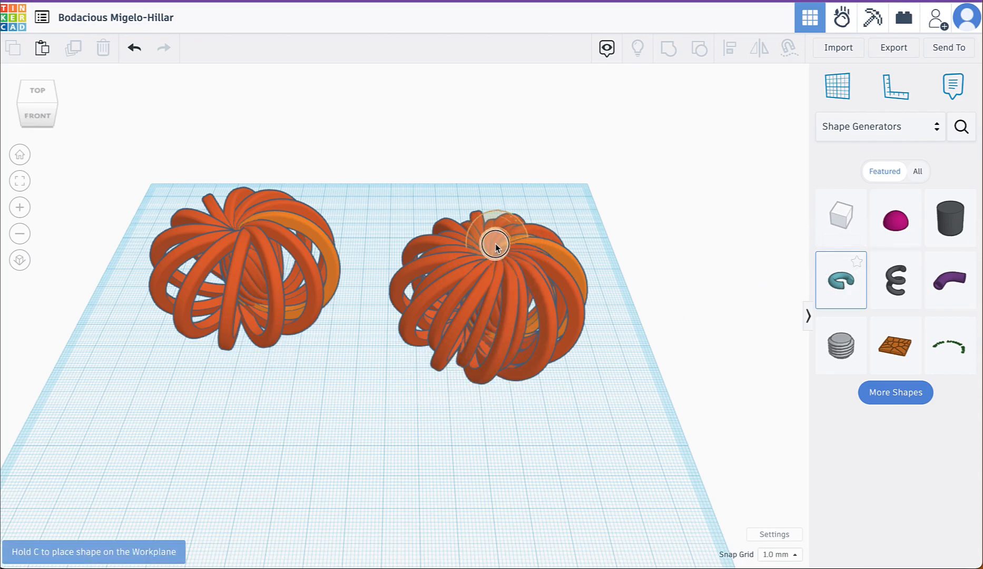
pyautogui.moveTo(495, 248); pyautogui.dragTo(501, 237)
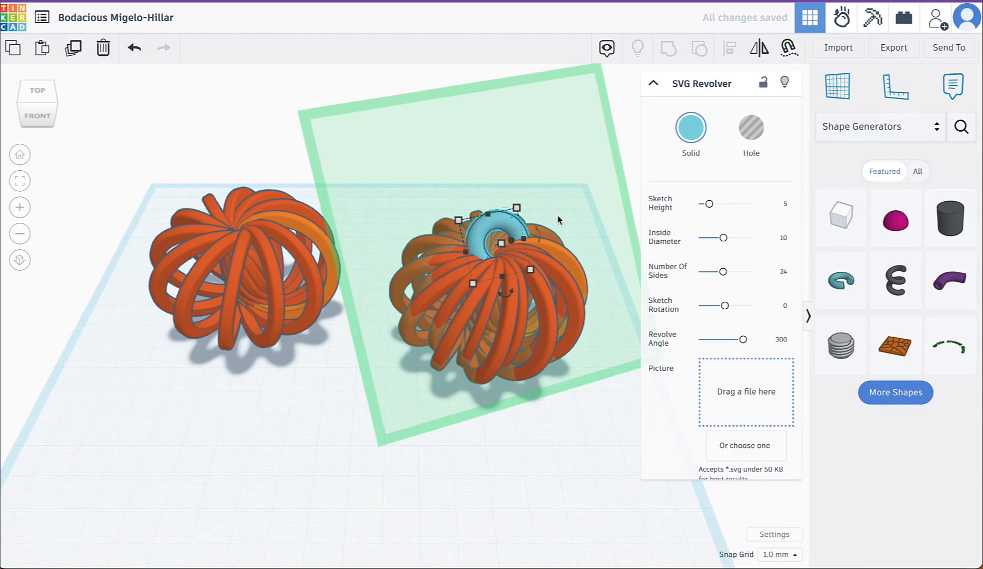
# - Shape the revolver stem with sketch height 5.914, inside diameter 7.879, sketch rotation 66 and revolve angle 126, and shift it over the pumpkin's crown
pyautogui.scroll(3, 558, 220)
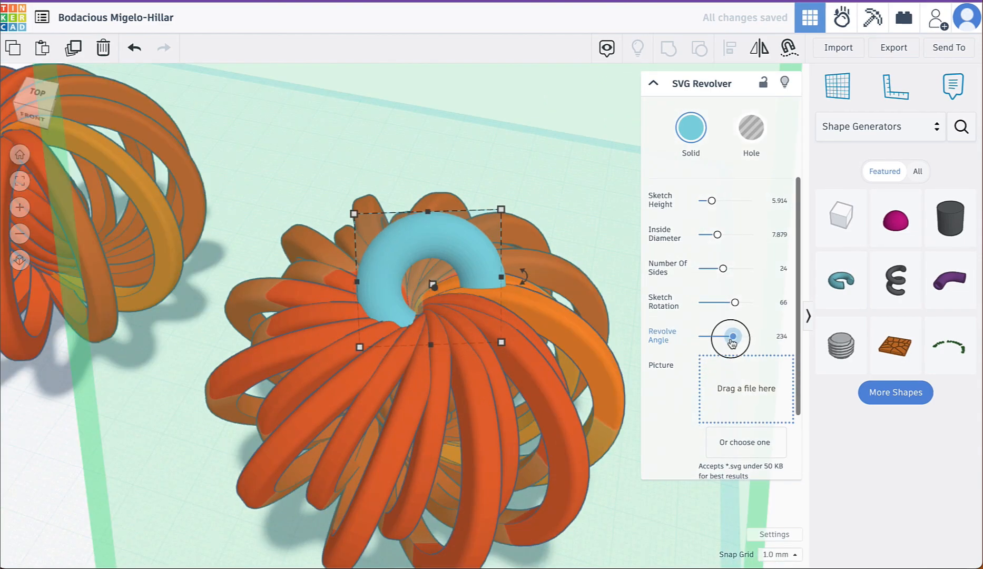
pyautogui.moveTo(727, 334); pyautogui.dragTo(715, 337)
pyautogui.moveTo(483, 282); pyautogui.dragTo(450, 245, button='right')
pyautogui.moveTo(450, 246); pyautogui.dragTo(424, 260)
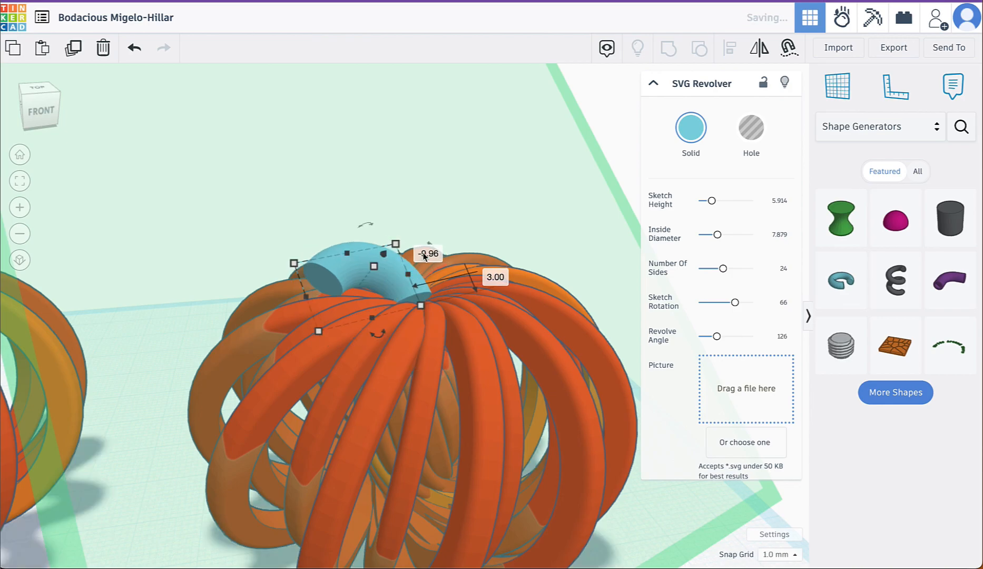
# - Rotate the stem more upright and sink its base into the top of the denser pumpkin
pyautogui.moveTo(438, 218)
pyautogui.mouseDown(button='right')
pyautogui.moveTo(416, 222)
pyautogui.moveTo(459, 301)
pyautogui.moveTo(526, 251)
pyautogui.moveTo(420, 214)
pyautogui.mouseUp(button='right')
pyautogui.moveTo(390, 226); pyautogui.dragTo(367, 223)
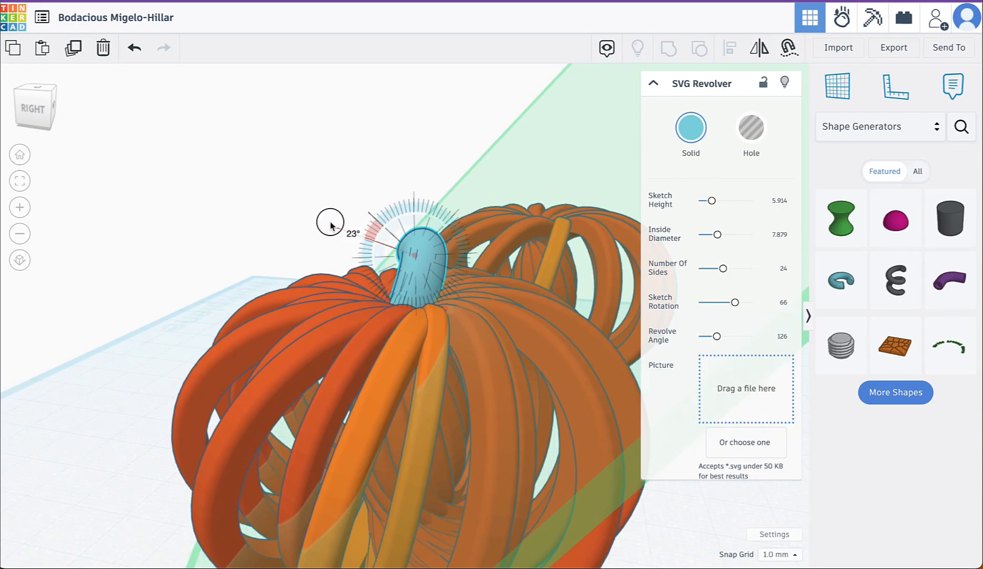
pyautogui.moveTo(270, 235); pyautogui.dragTo(271, 235)
pyautogui.moveTo(492, 145); pyautogui.dragTo(480, 218, button='right')
pyautogui.moveTo(423, 253); pyautogui.dragTo(427, 281)
pyautogui.moveTo(427, 280); pyautogui.dragTo(517, 241, button='right')
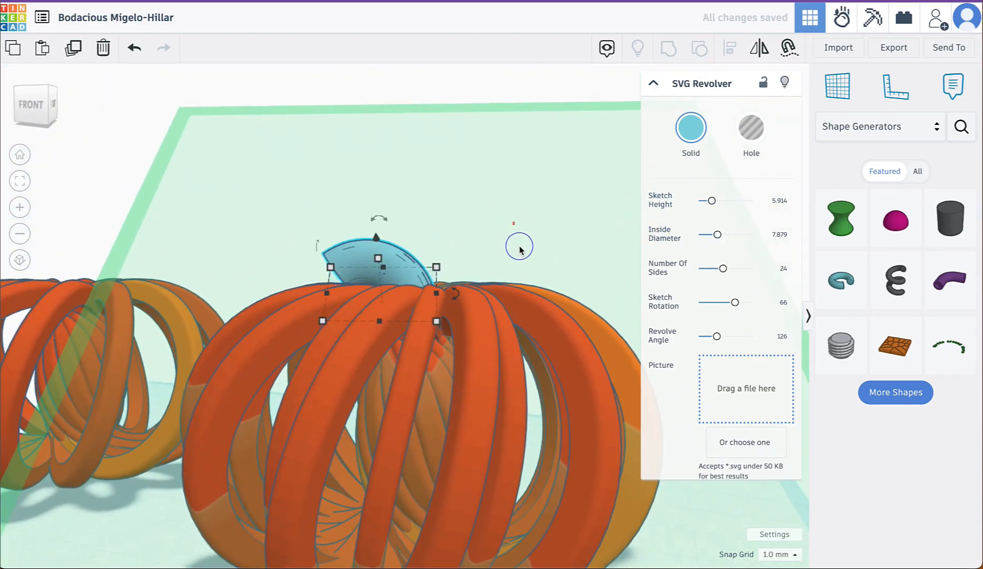
# - Restore the default workplane and rotate the stem so its curve rises out of the pumpkin's crown
pyautogui.click(437, 217)
pyautogui.click(410, 256)
pyautogui.moveTo(436, 211); pyautogui.dragTo(384, 211, button='right')
pyautogui.moveTo(396, 210); pyautogui.dragTo(437, 197)
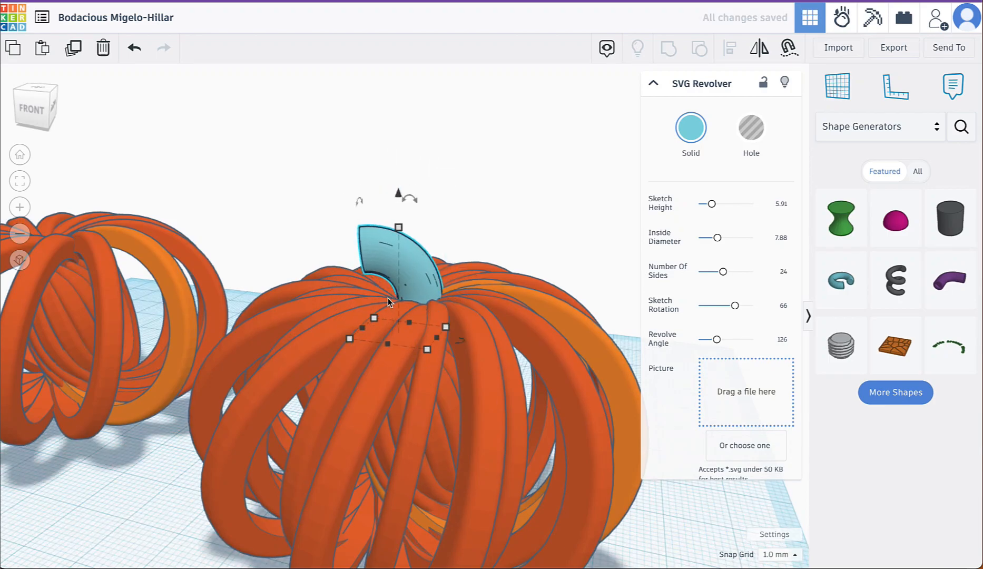
# - Set the stem's inside diameter to 13.339 and its number of sides to 48
pyautogui.moveTo(512, 278)
pyautogui.mouseDown(button='right')
pyautogui.moveTo(476, 290)
pyautogui.moveTo(416, 233)
pyautogui.moveTo(366, 392)
pyautogui.moveTo(330, 373)
pyautogui.moveTo(493, 272)
pyautogui.mouseUp(button='right')
pyautogui.moveTo(717, 237); pyautogui.dragTo(736, 239)
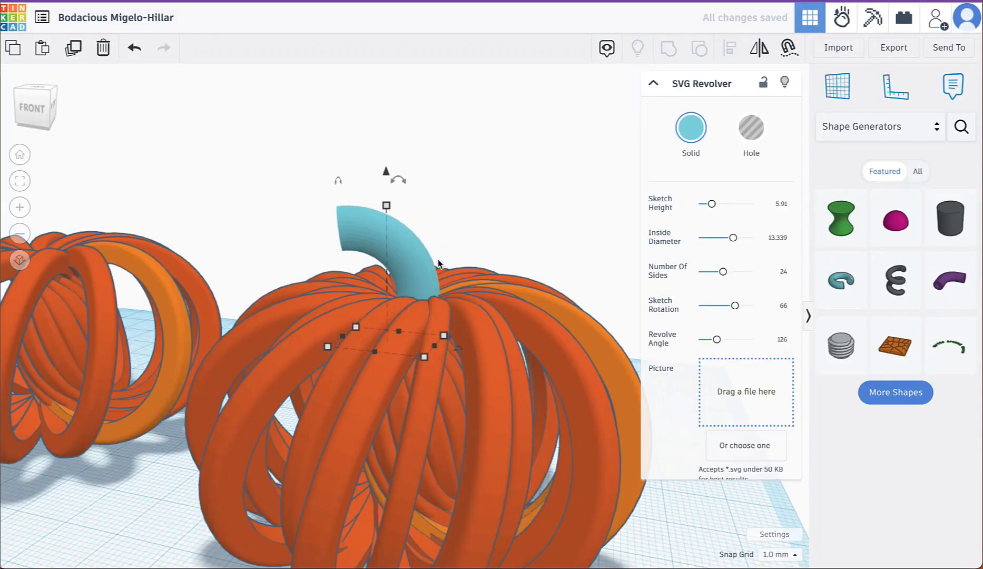
pyautogui.moveTo(447, 252); pyautogui.dragTo(475, 295, button='right')
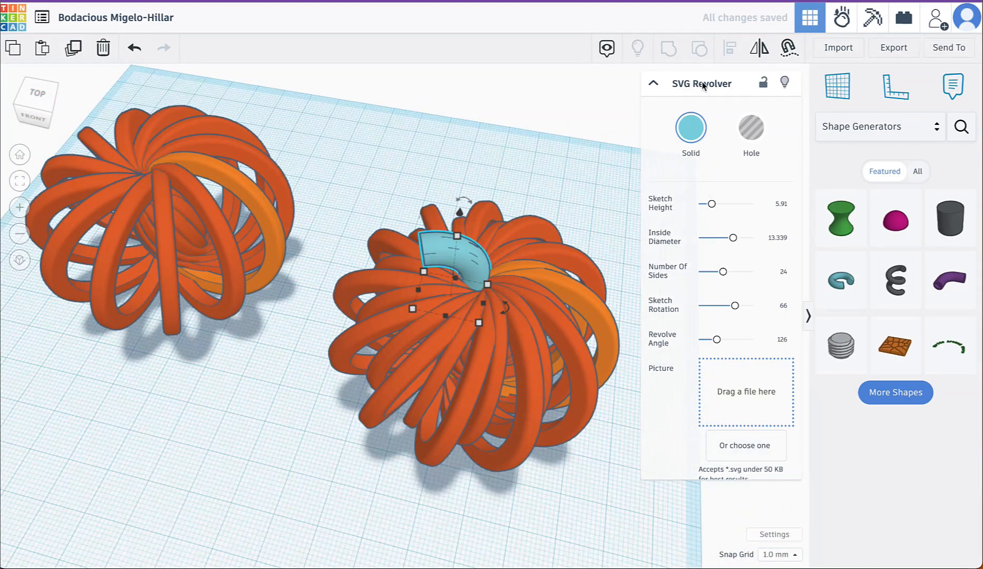
pyautogui.moveTo(483, 219); pyautogui.dragTo(524, 242, button='right')
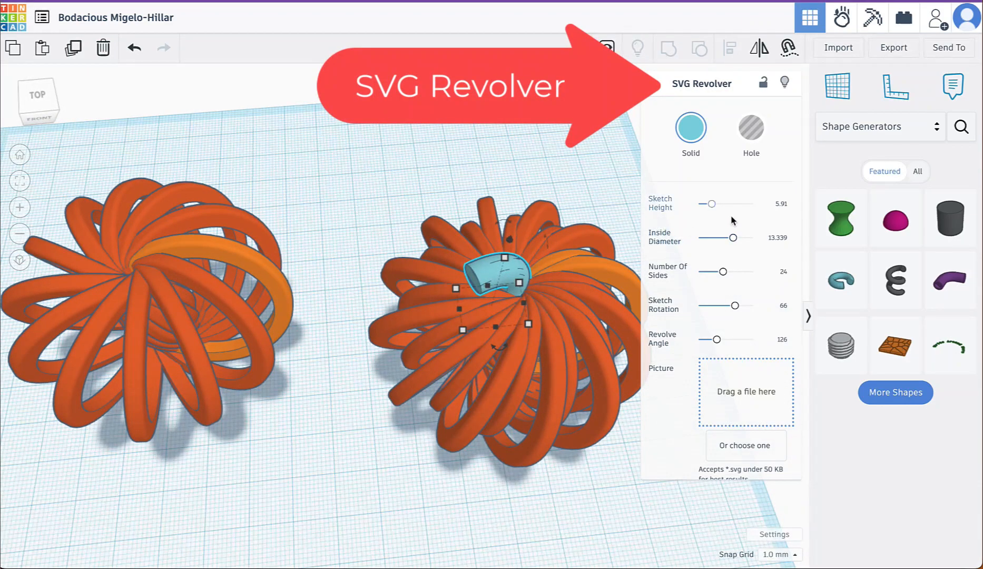
pyautogui.click(885, 126)
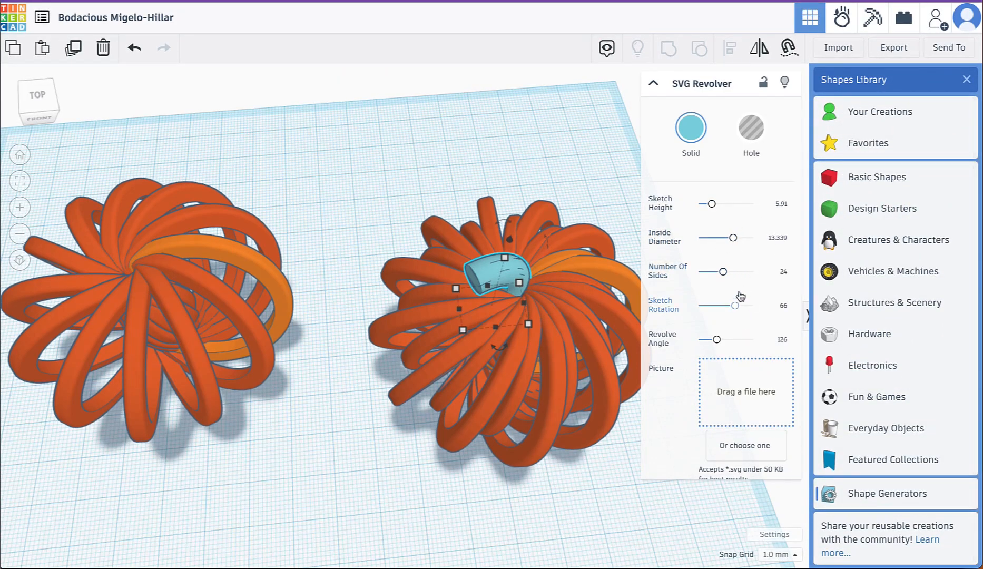
pyautogui.moveTo(737, 279); pyautogui.dragTo(768, 276)
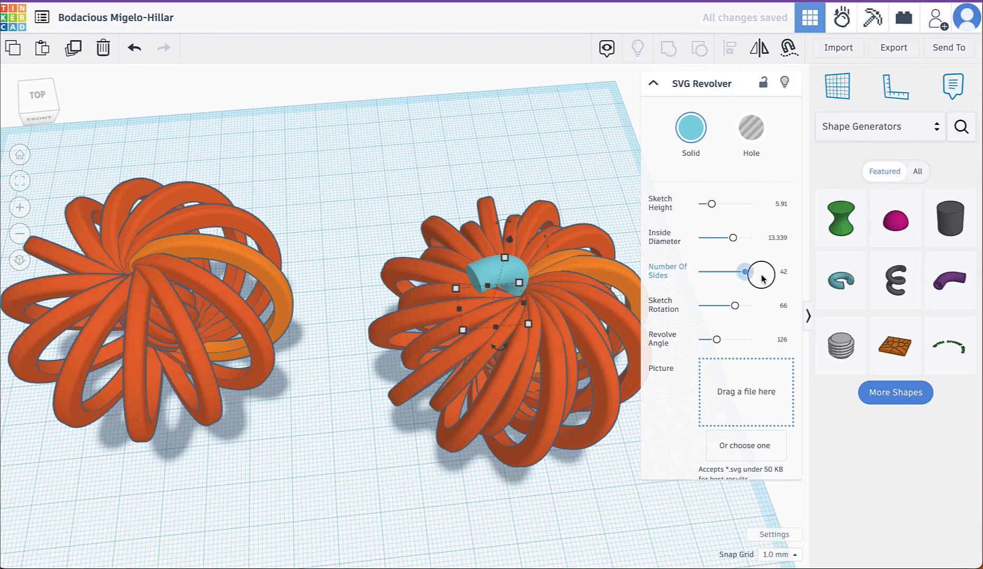
# - Browse the shape libraries and place an n lobe rod from all Shape Generators in front of the sparser pumpkin
pyautogui.click(887, 139)
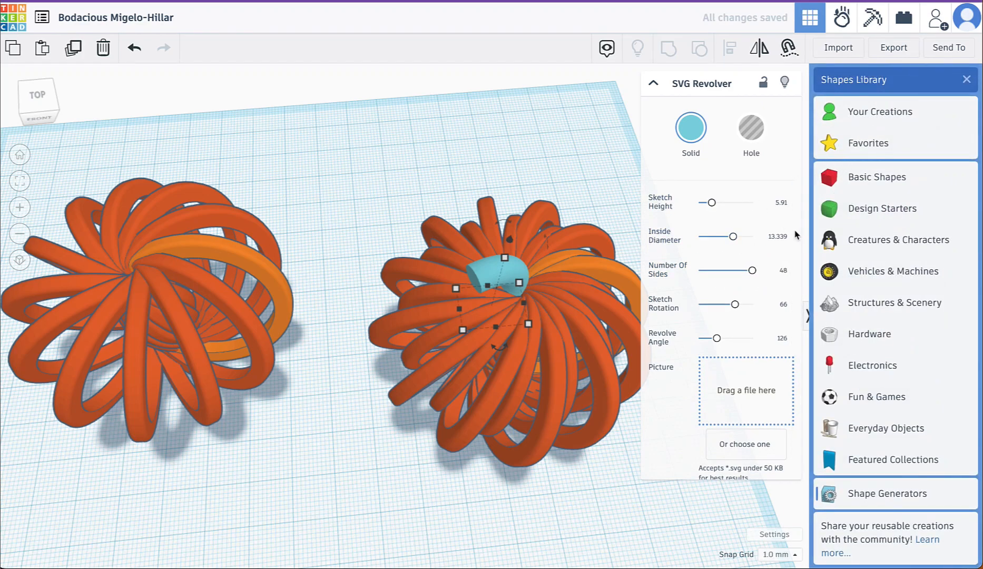
pyautogui.click(866, 180)
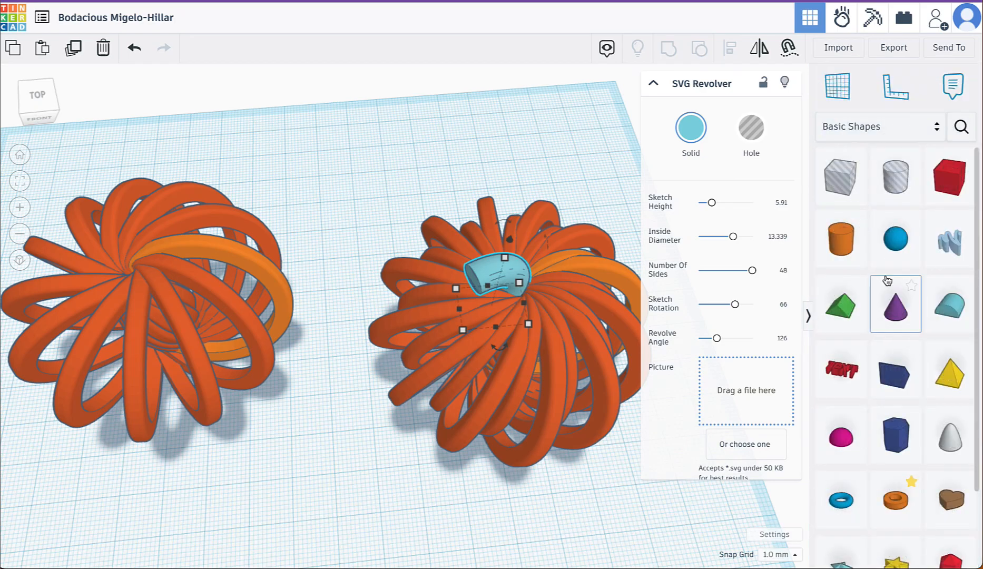
pyautogui.scroll(-3, 887, 281)
pyautogui.scroll(3, 887, 281)
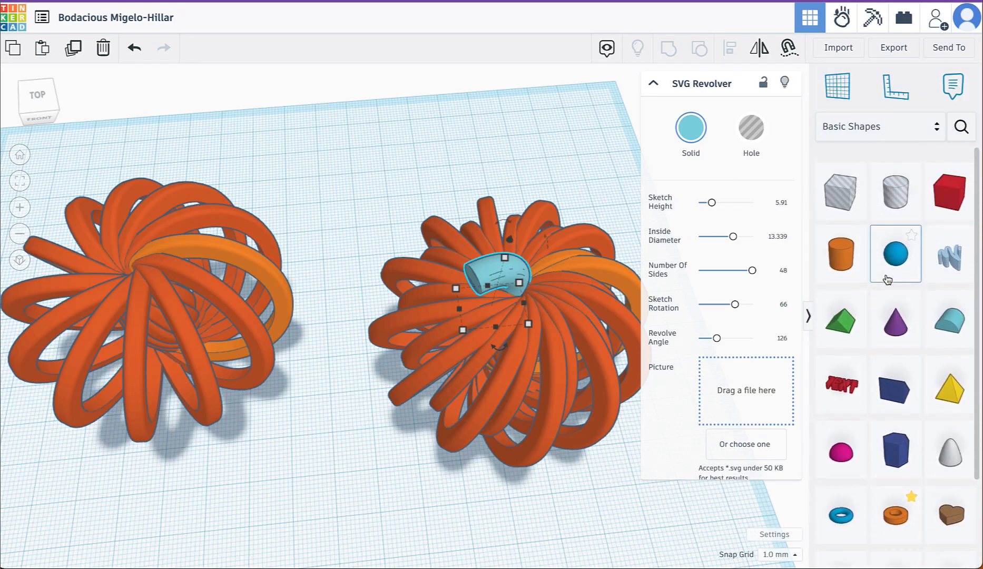
pyautogui.scroll(-10, 887, 279)
pyautogui.click(918, 554)
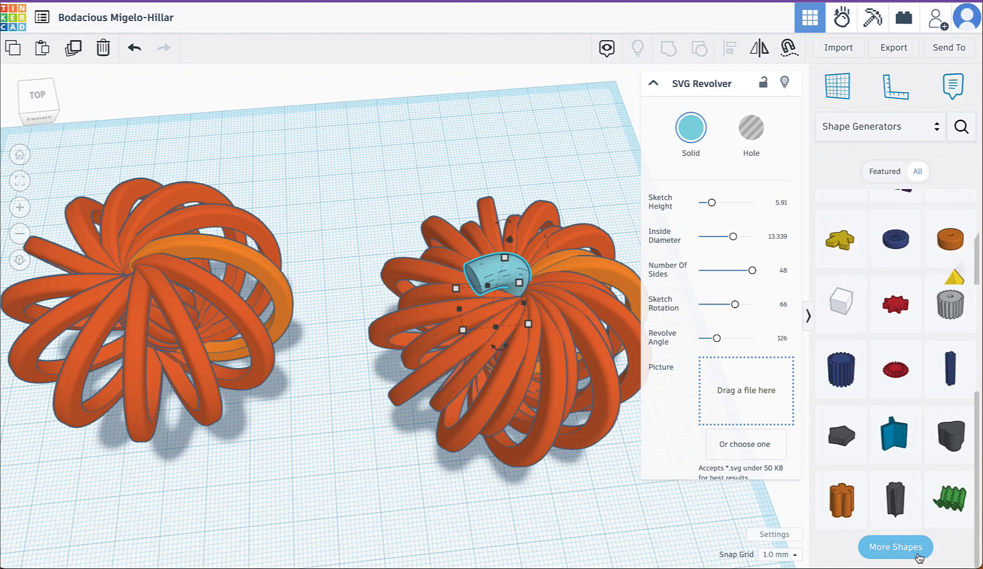
pyautogui.moveTo(842, 500); pyautogui.dragTo(174, 485)
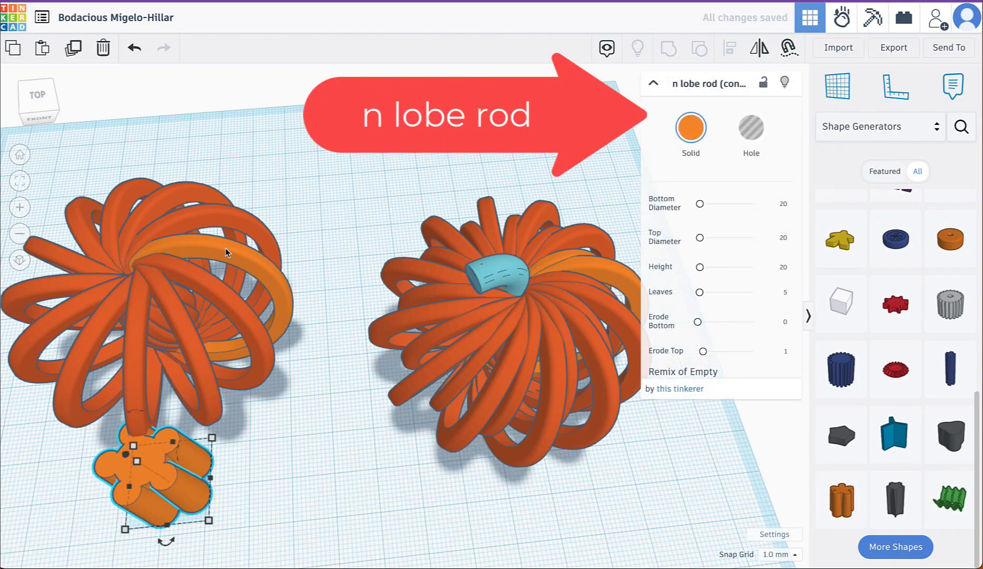
pyautogui.press('f')
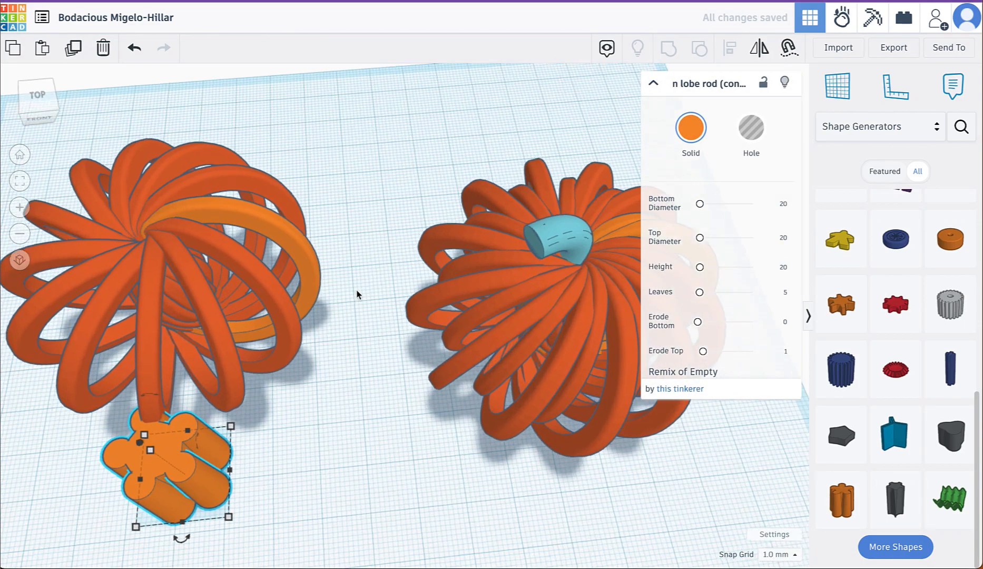
# - Move the n lobe rod across the workplane into the centre of the sparser pumpkin
pyautogui.click(360, 285)
pyautogui.moveTo(360, 284); pyautogui.dragTo(478, 301, button='right')
pyautogui.scroll(-8, 355, 263)
pyautogui.press('Left')
pyautogui.press('Left')
pyautogui.press('Left')
pyautogui.press('Left')
pyautogui.press('Left')
pyautogui.press('Left')
pyautogui.press('Left')
pyautogui.press('Left')
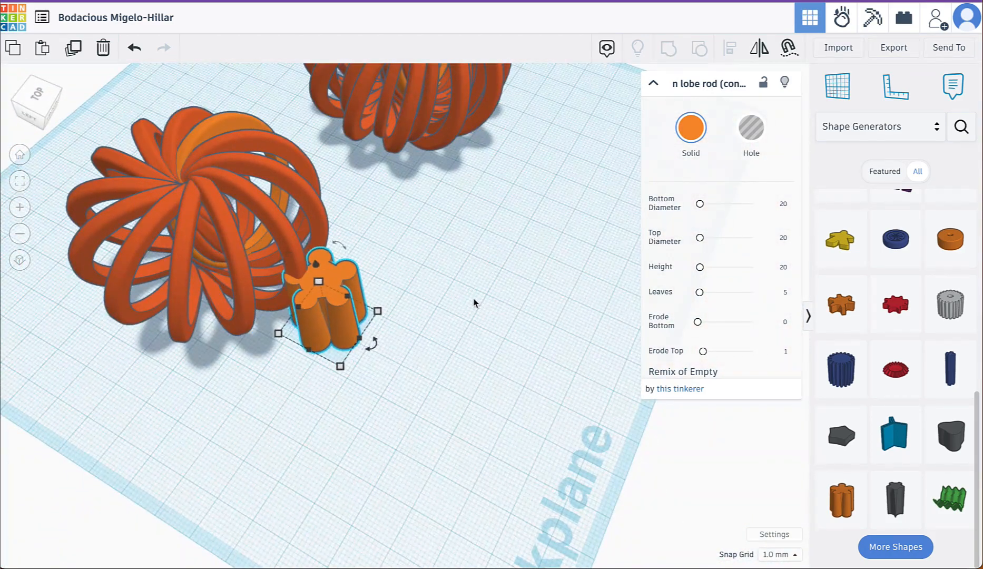
pyautogui.press('Left')
pyautogui.press('Left')
pyautogui.press('Left')
pyautogui.press('Left')
pyautogui.press('Left')
pyautogui.press('Left')
pyautogui.press('Left')
pyautogui.press('Left')
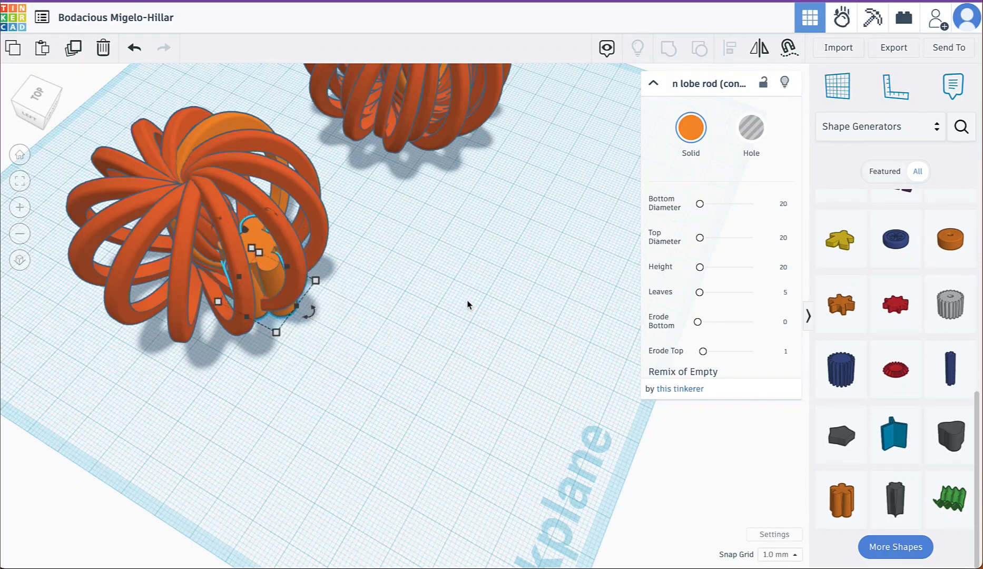
pyautogui.press('Left')
pyautogui.press('Left')
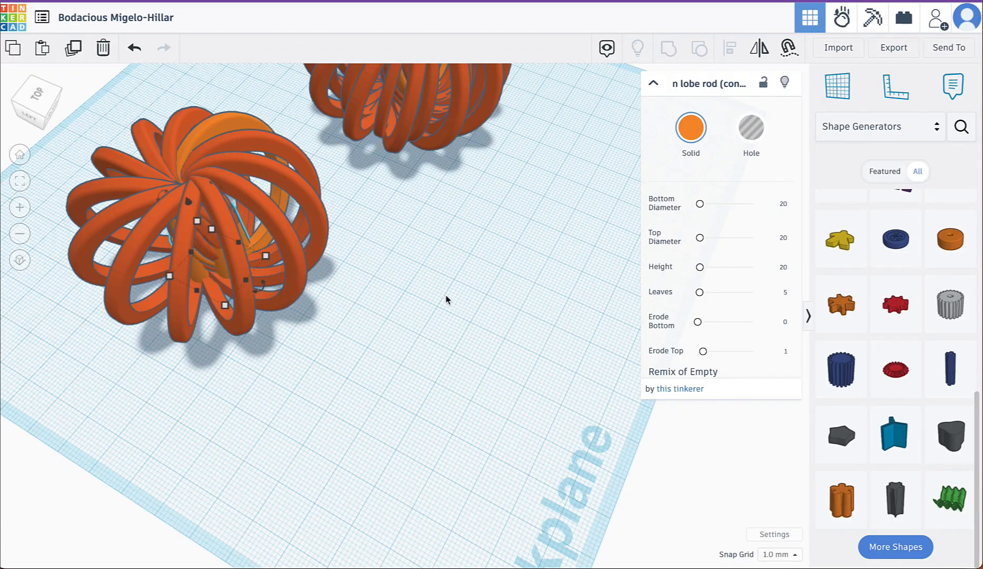
# - Raise the rod through the pumpkin's top and shape it with Erode Bottom 0.517, Erode Top 2.011 and an overall height of 24 mm
pyautogui.moveTo(185, 203); pyautogui.dragTo(152, 163)
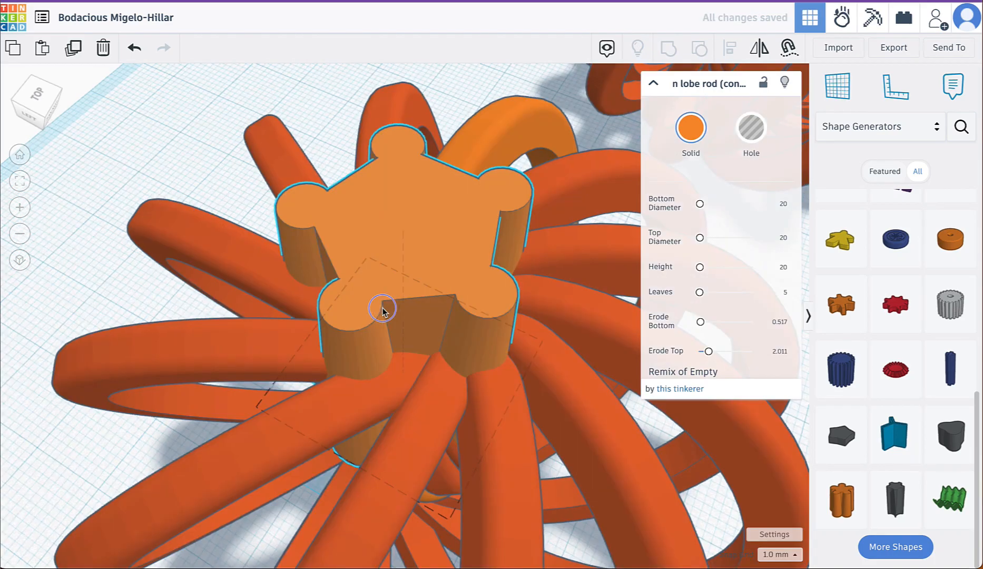
pyautogui.moveTo(382, 310); pyautogui.dragTo(282, 406, button='right')
pyautogui.moveTo(342, 408); pyautogui.dragTo(331, 518, button='right')
pyautogui.moveTo(316, 526); pyautogui.dragTo(348, 492)
pyautogui.moveTo(348, 493); pyautogui.dragTo(401, 200, button='right')
pyautogui.moveTo(401, 201); pyautogui.dragTo(422, 117)
pyautogui.scroll(-5, 423, 124)
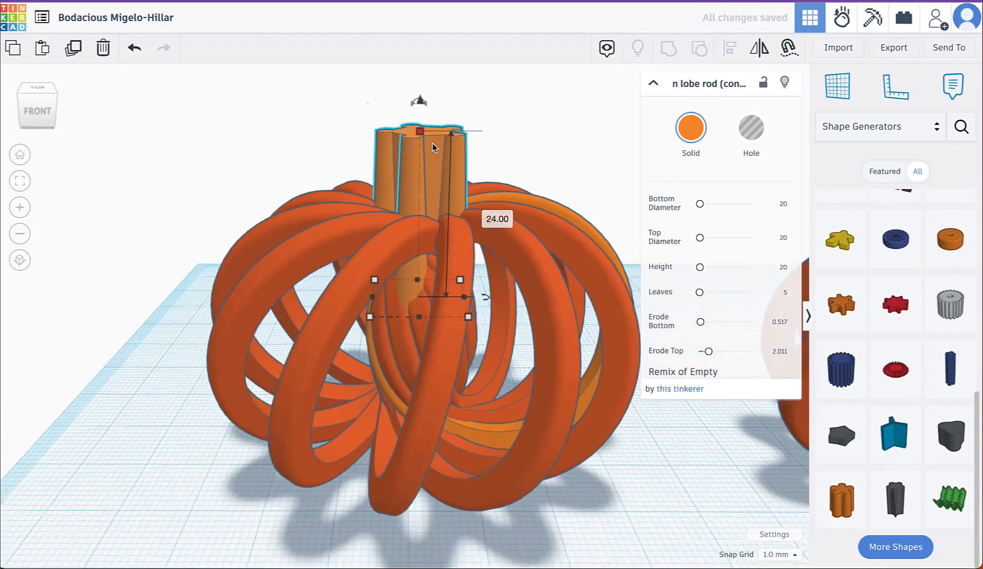
# - Slim the rod into a stem with top diameter 8.621, bottom diameter 8 and Erode Bottom 4.31
pyautogui.moveTo(432, 148); pyautogui.dragTo(490, 216, button='right')
pyautogui.moveTo(699, 237); pyautogui.dragTo(701, 239)
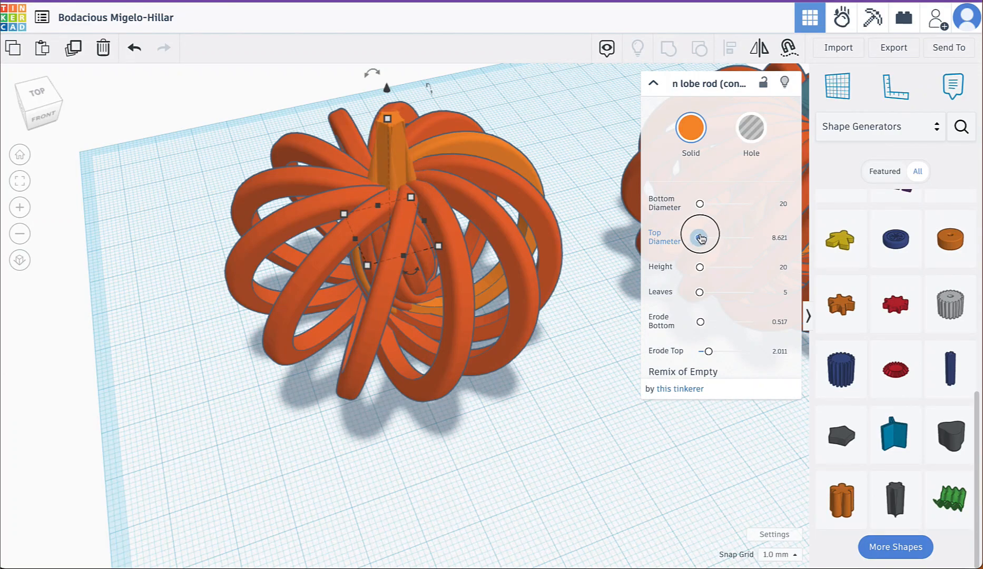
pyautogui.moveTo(566, 243); pyautogui.dragTo(526, 198, button='right')
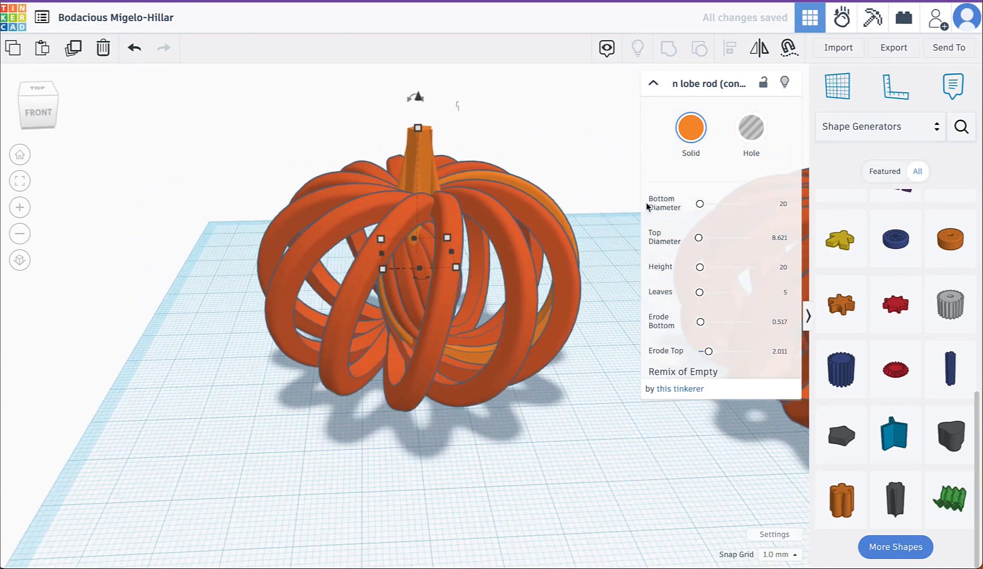
pyautogui.scroll(5, 482, 231)
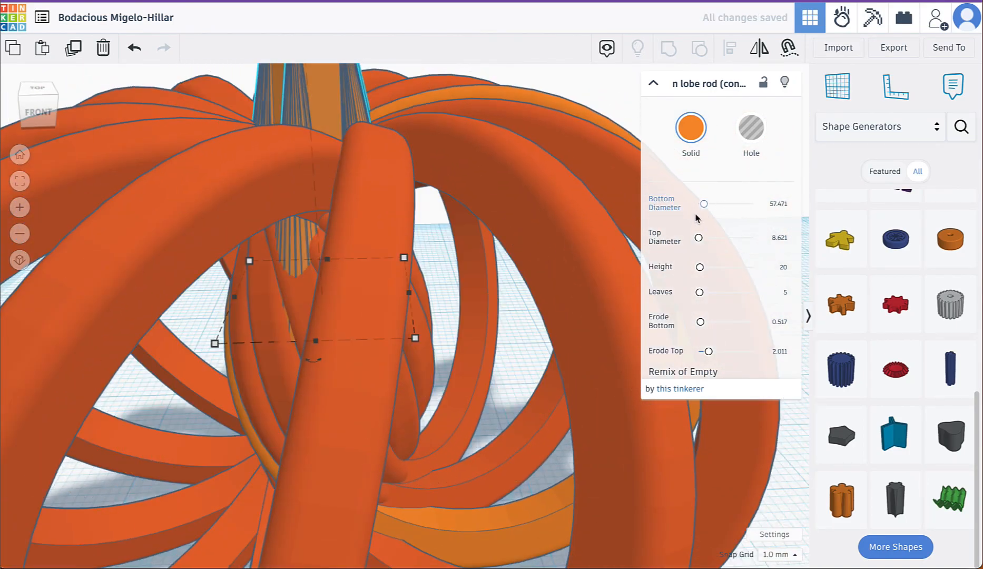
pyautogui.moveTo(637, 232); pyautogui.dragTo(579, 232, button='right')
pyautogui.moveTo(703, 204); pyautogui.dragTo(704, 203)
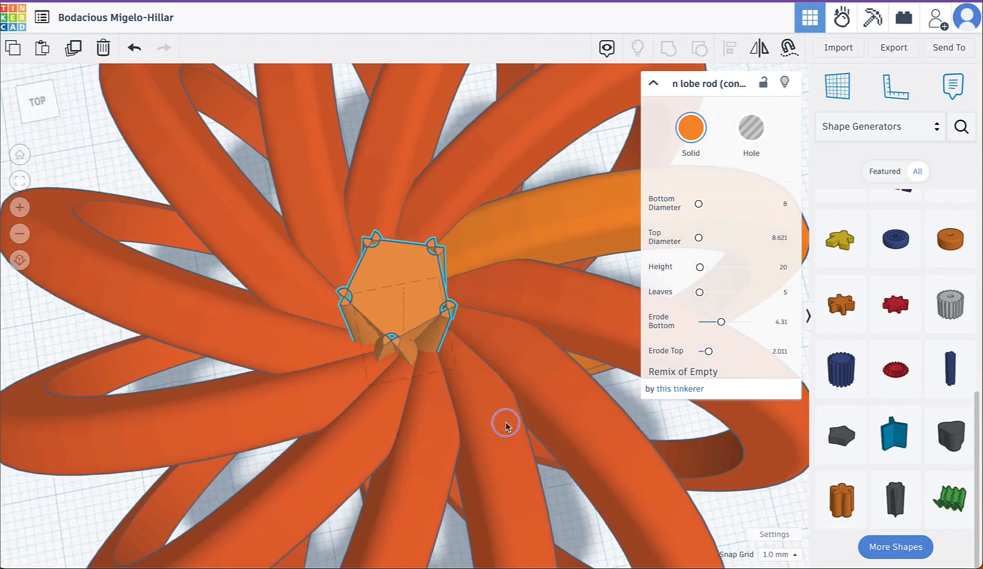
# - Set the rod stem's top diameter to 0 and check its shape on the pumpkin
pyautogui.moveTo(506, 425); pyautogui.dragTo(474, 174, button='right')
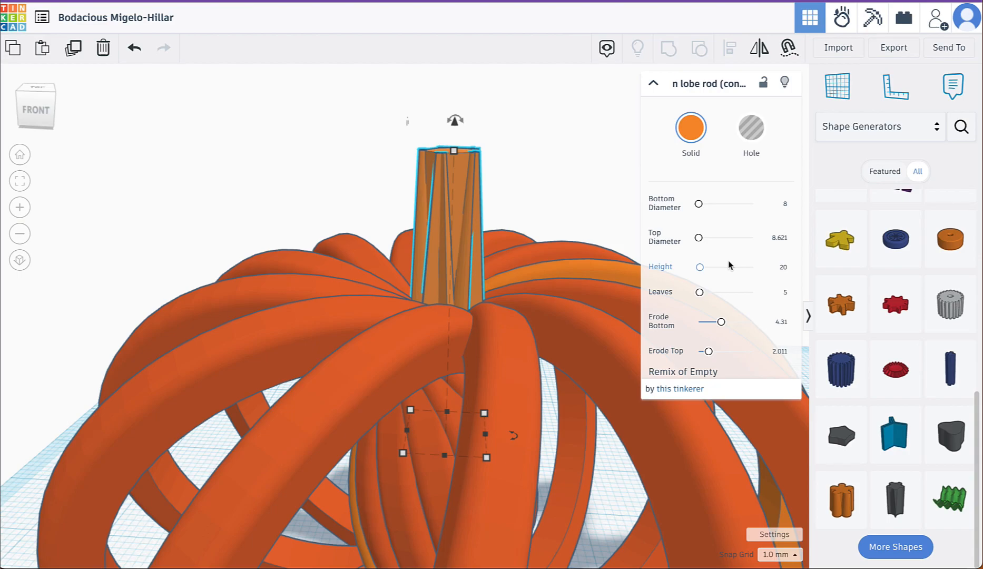
pyautogui.moveTo(696, 240); pyautogui.dragTo(683, 238)
pyautogui.moveTo(474, 231); pyautogui.dragTo(475, 193, button='right')
pyautogui.scroll(-10, 510, 223)
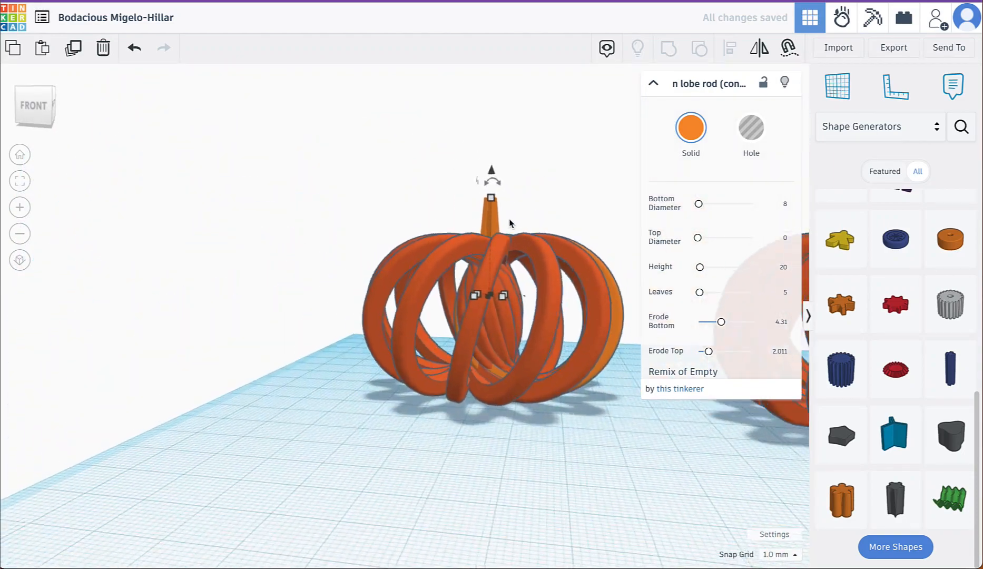
pyautogui.scroll(5, 510, 223)
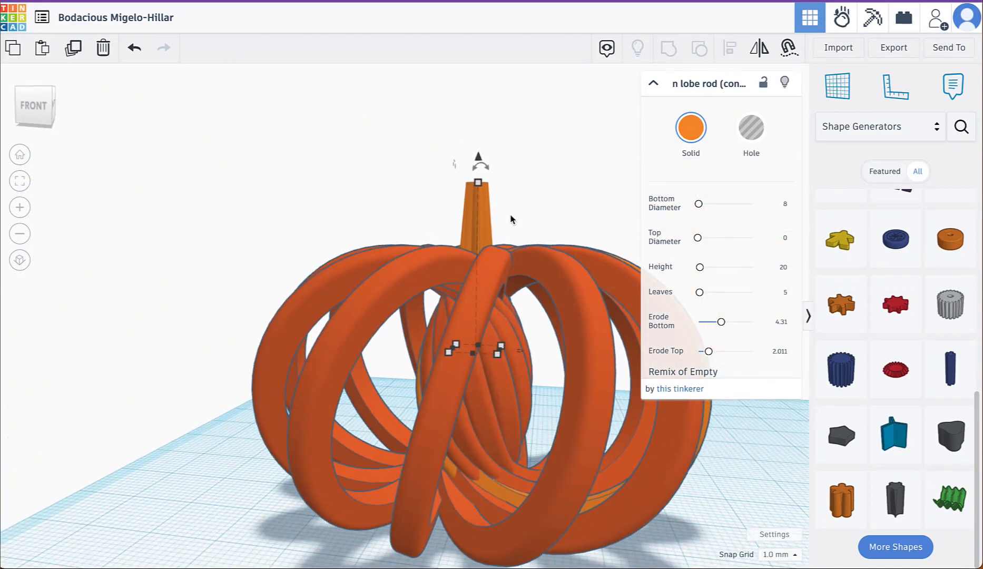
pyautogui.moveTo(523, 220); pyautogui.dragTo(554, 254, button='right')
pyautogui.scroll(-8, 554, 253)
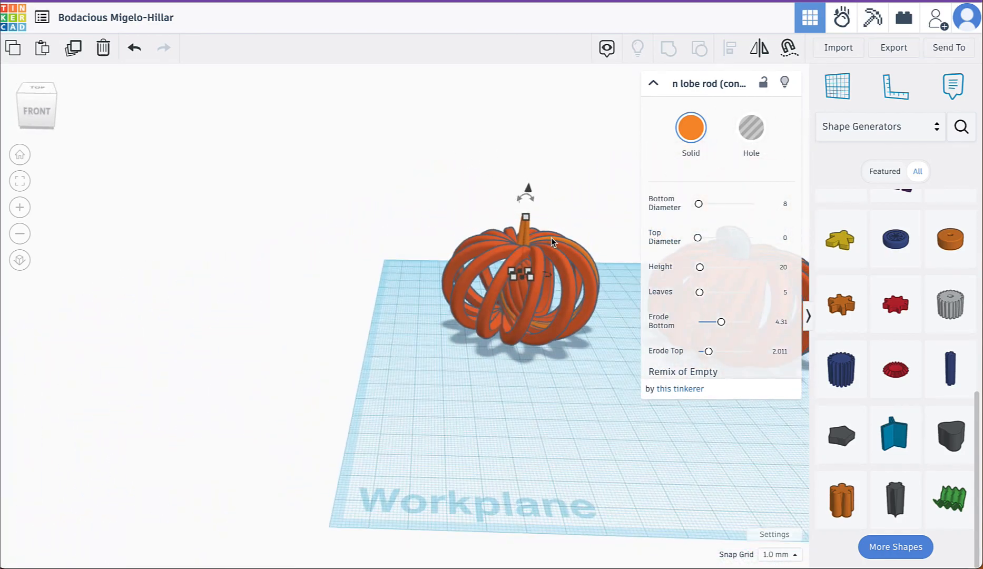
pyautogui.scroll(2, 560, 241)
pyautogui.scroll(2, 560, 240)
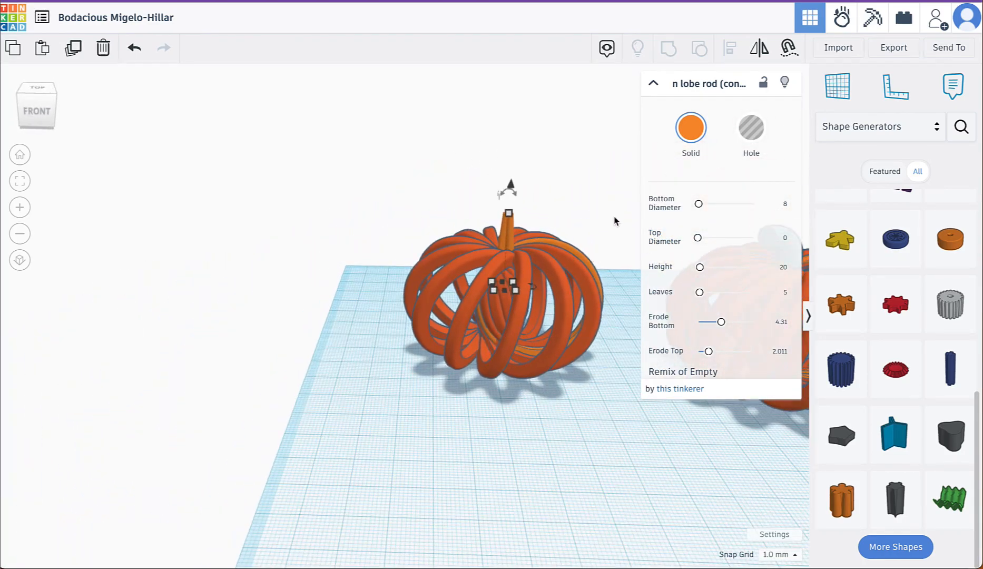
# - Select the revolver stem and the rod stem in turn to compare them on their pumpkins
pyautogui.click(784, 257)
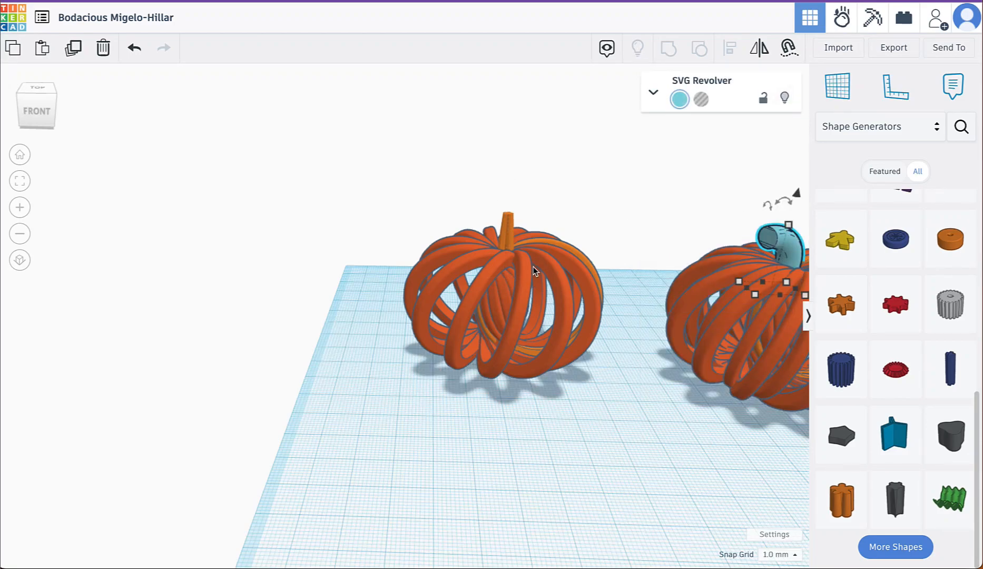
pyautogui.scroll(2, 534, 271)
pyautogui.click(545, 276)
pyautogui.moveTo(548, 280); pyautogui.dragTo(550, 222, button='right')
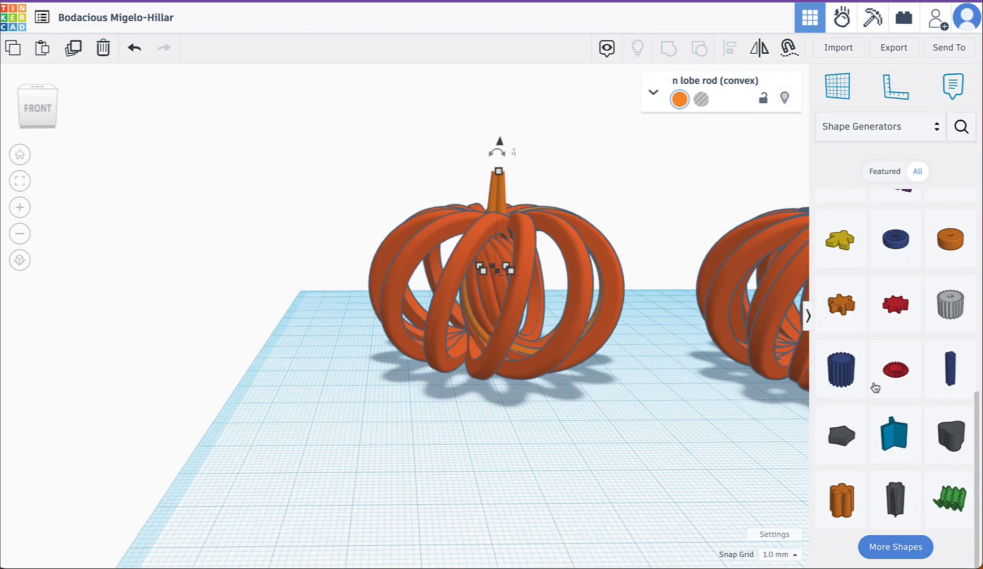
# - Switch the shapes library to Basic Shapes and select the gear stem on top of the sparser pumpkin
pyautogui.click(895, 131)
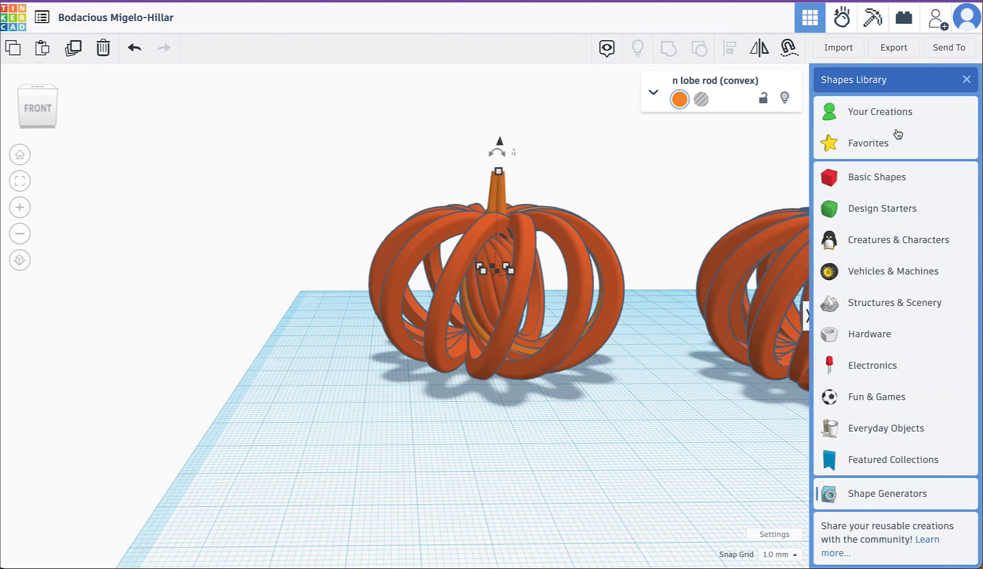
pyautogui.click(887, 191)
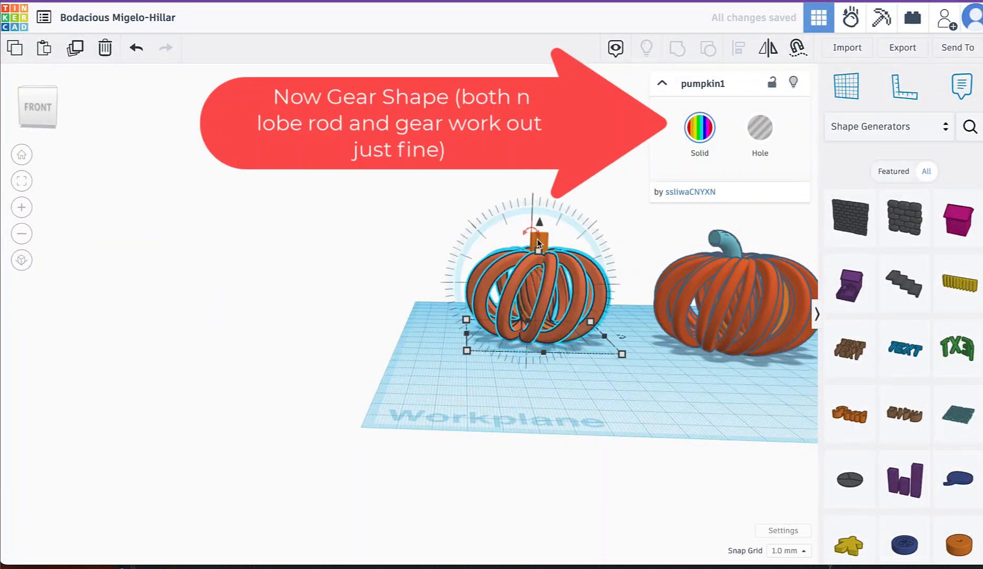
pyautogui.click(544, 241)
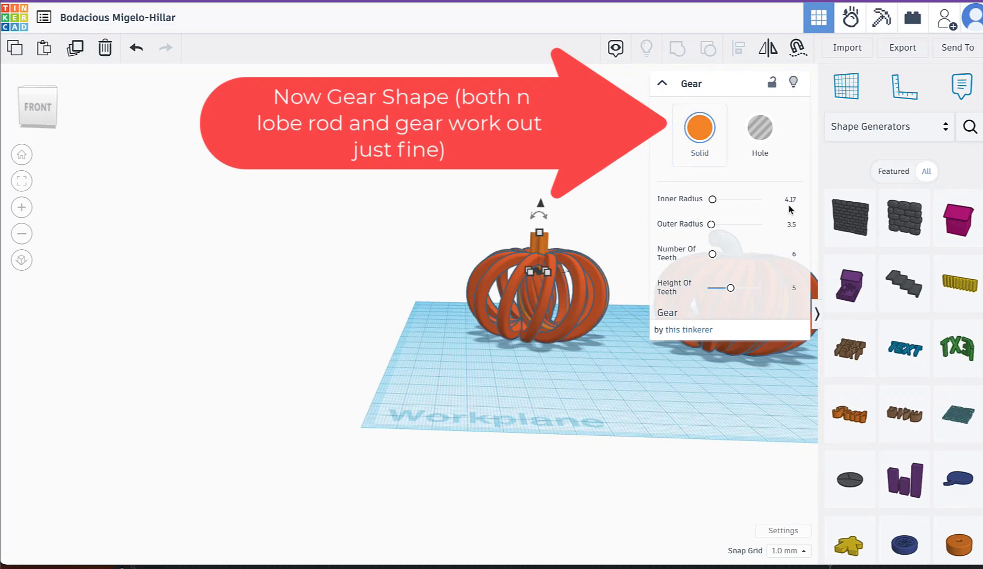
# - Color the gear stem on the sparser pumpkin dark green
pyautogui.scroll(-2, 906, 296)
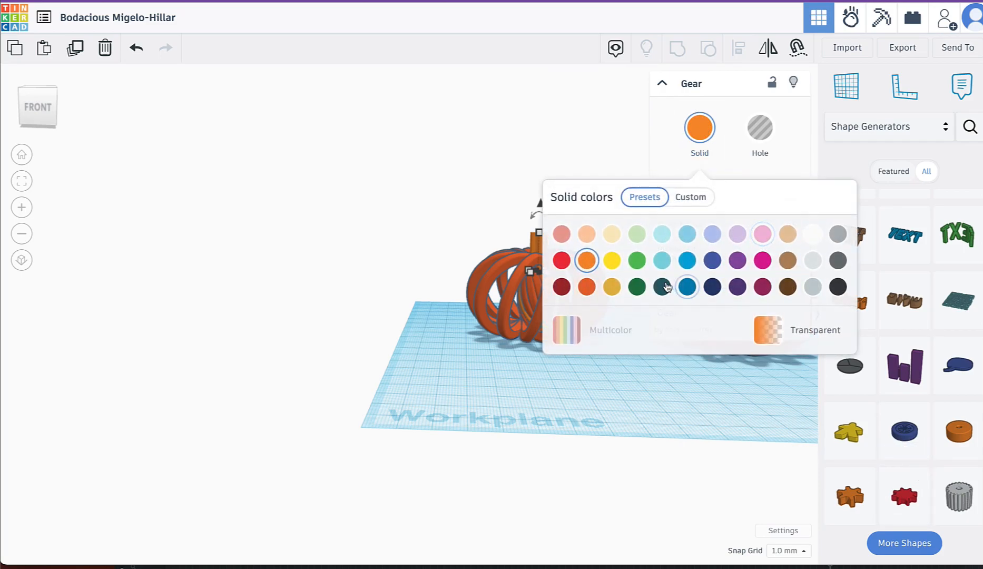
pyautogui.click(637, 287)
pyautogui.click(698, 392)
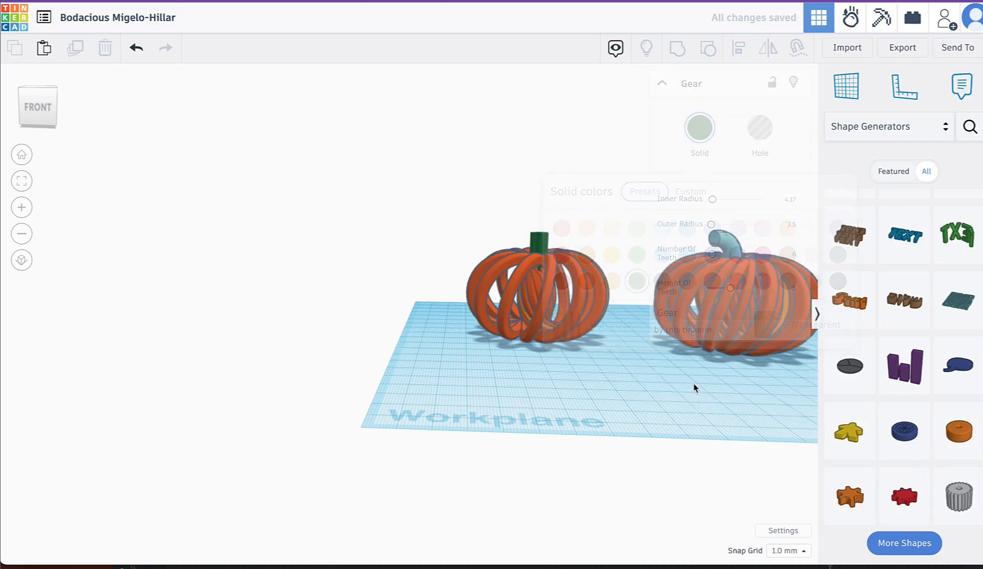
# - Raise the green gear stem slightly on the sparser pumpkin and check its fit from above
pyautogui.click(549, 238)
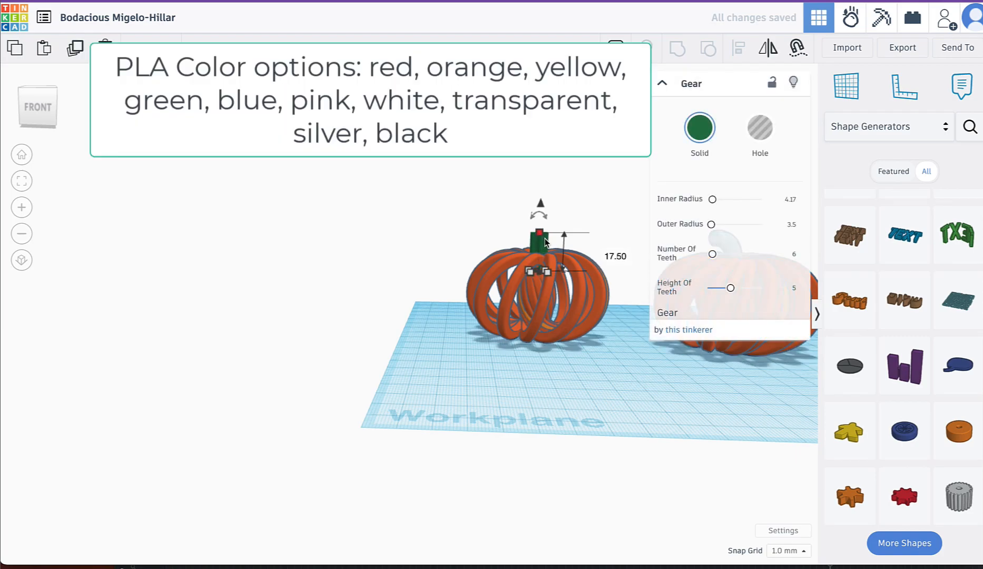
pyautogui.press('f')
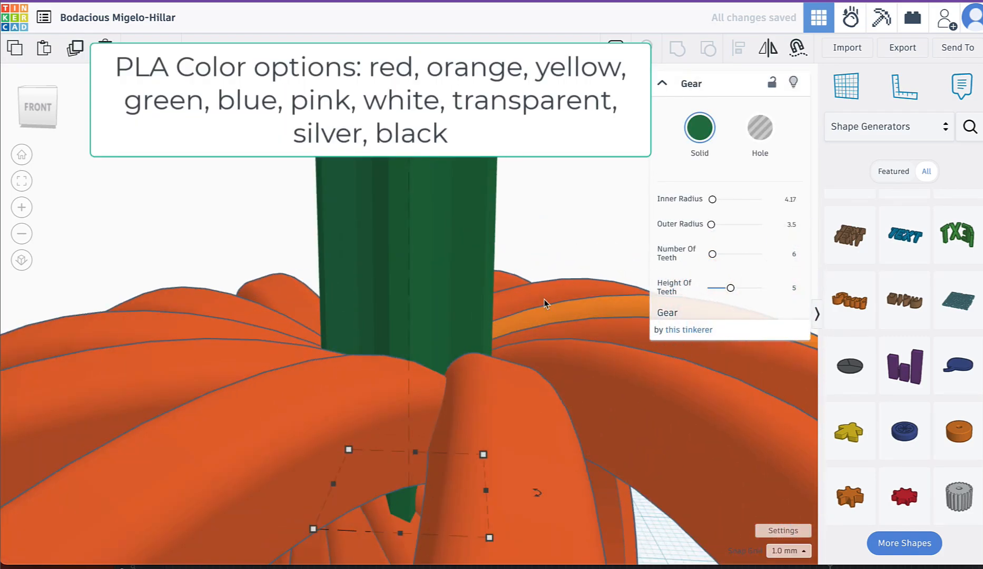
pyautogui.scroll(-5, 558, 303)
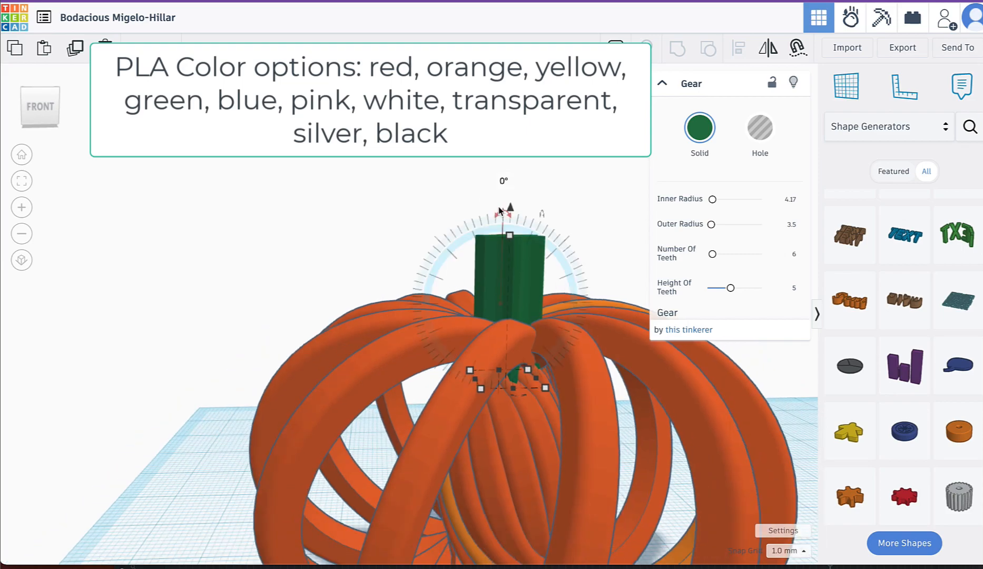
pyautogui.moveTo(510, 208); pyautogui.dragTo(511, 197)
pyautogui.moveTo(550, 294); pyautogui.dragTo(427, 325, button='right')
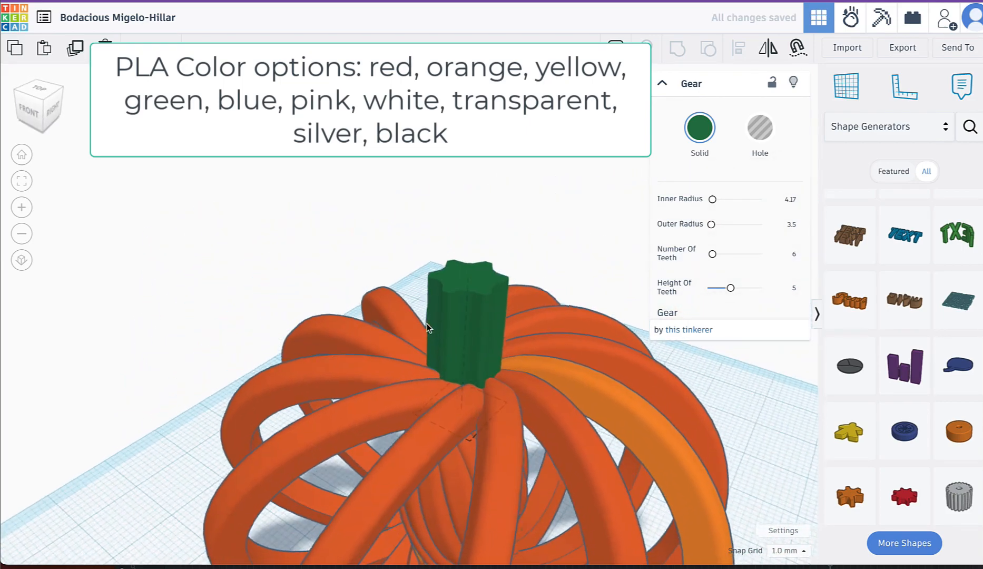
pyautogui.scroll(-5, 490, 337)
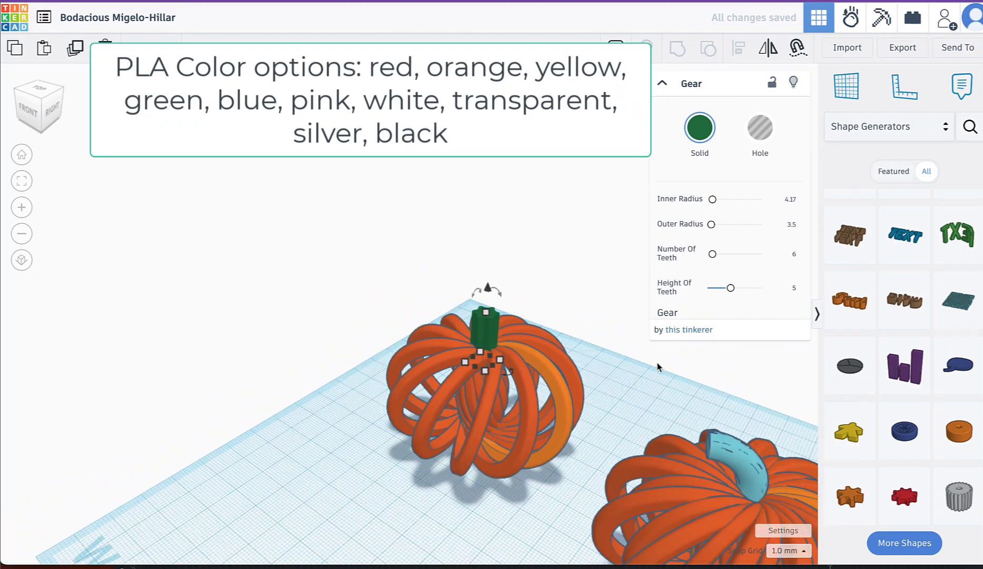
# - Select the fuller pumpkin with the curved stem and examine it from the front beside the sparser one
pyautogui.scroll(-3, 704, 448)
pyautogui.click(706, 472)
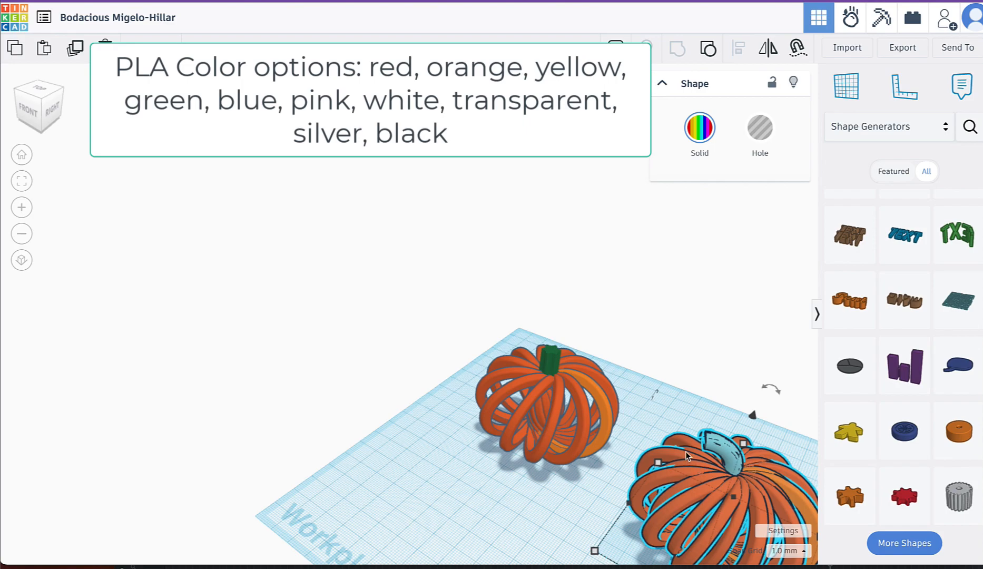
pyautogui.press('f')
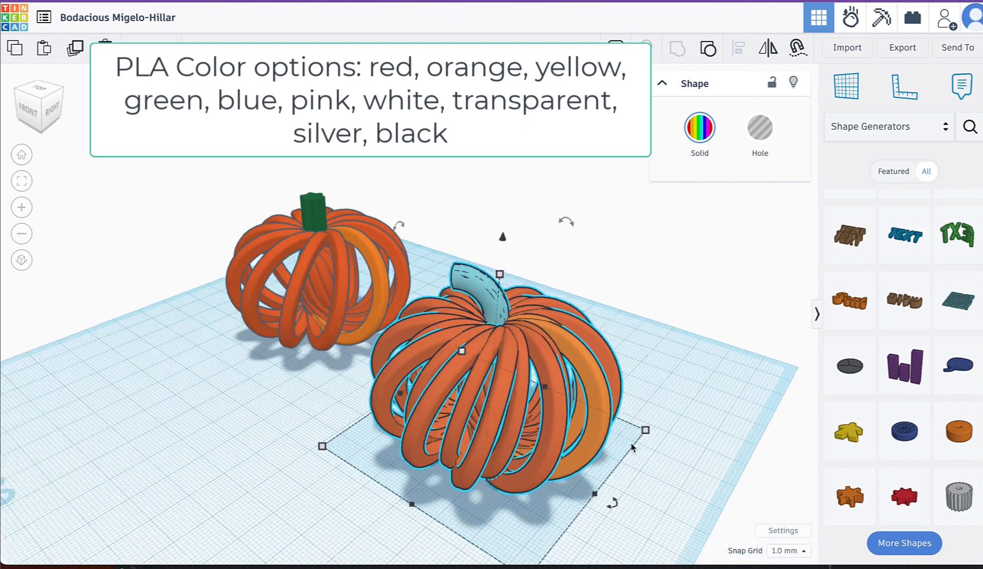
pyautogui.scroll(-1, 560, 440)
pyautogui.moveTo(558, 436); pyautogui.dragTo(611, 406, button='right')
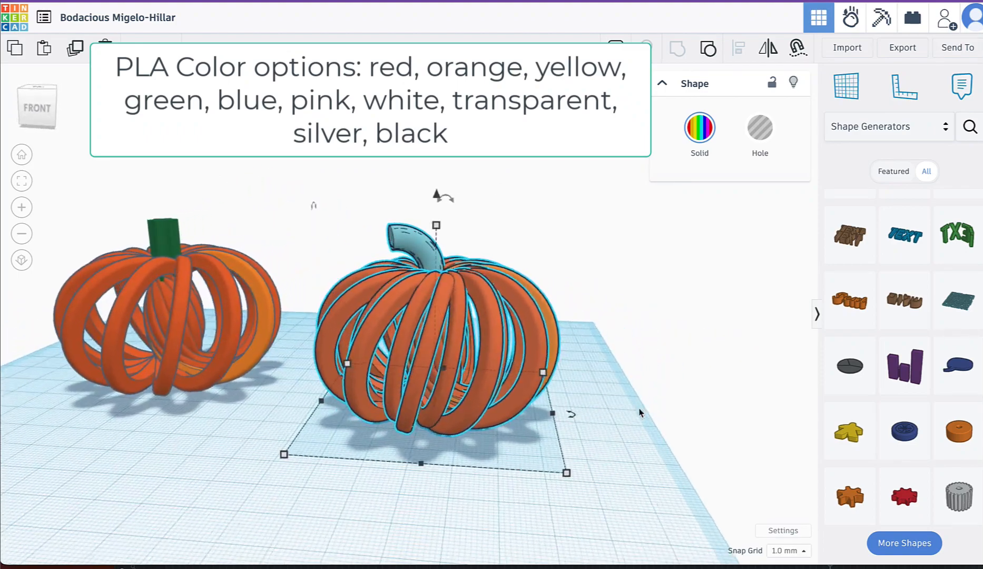
pyautogui.click(287, 379)
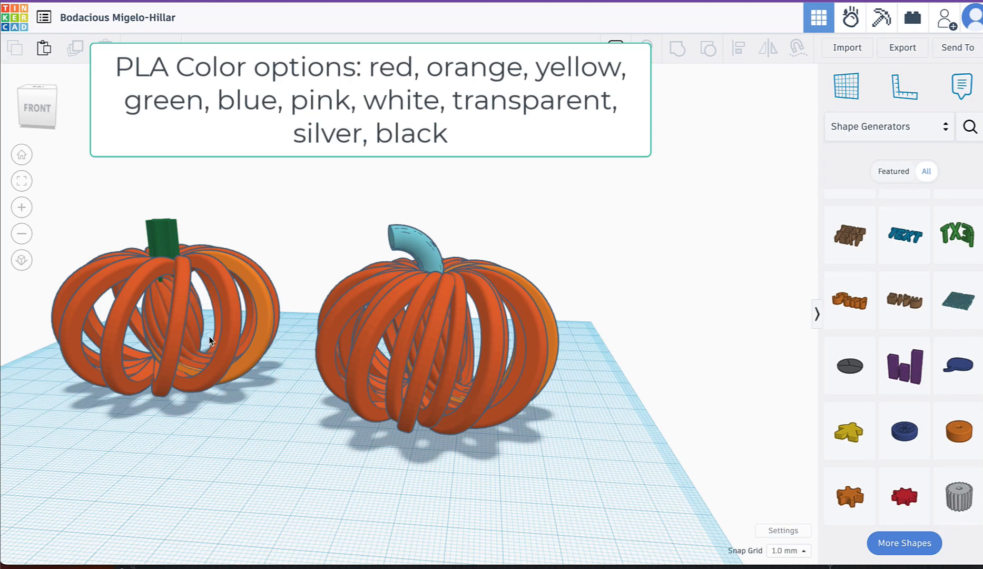
# - Select the sparser and the fuller pumpkin in turn to compare their overall sizes
pyautogui.click(227, 356)
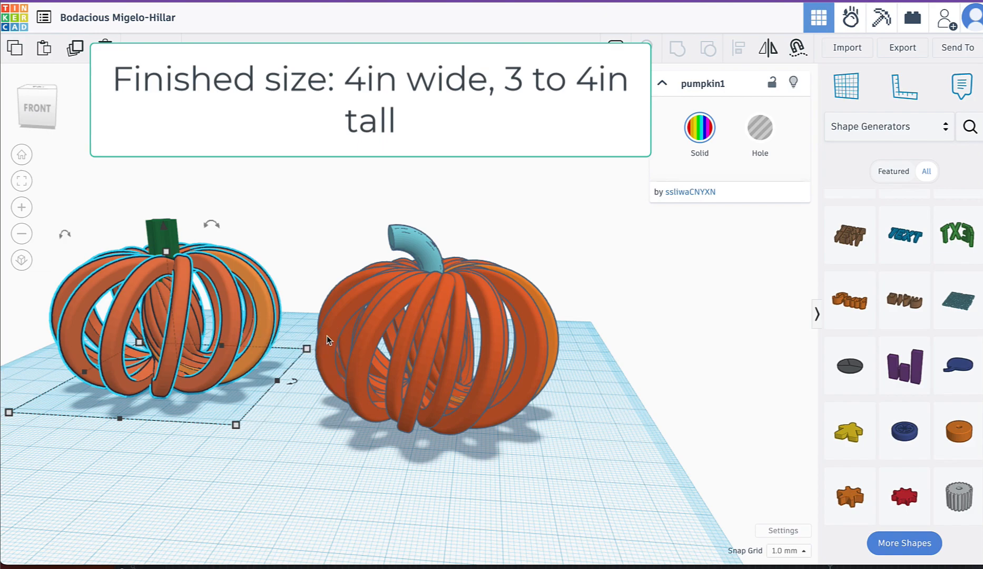
pyautogui.click(357, 353)
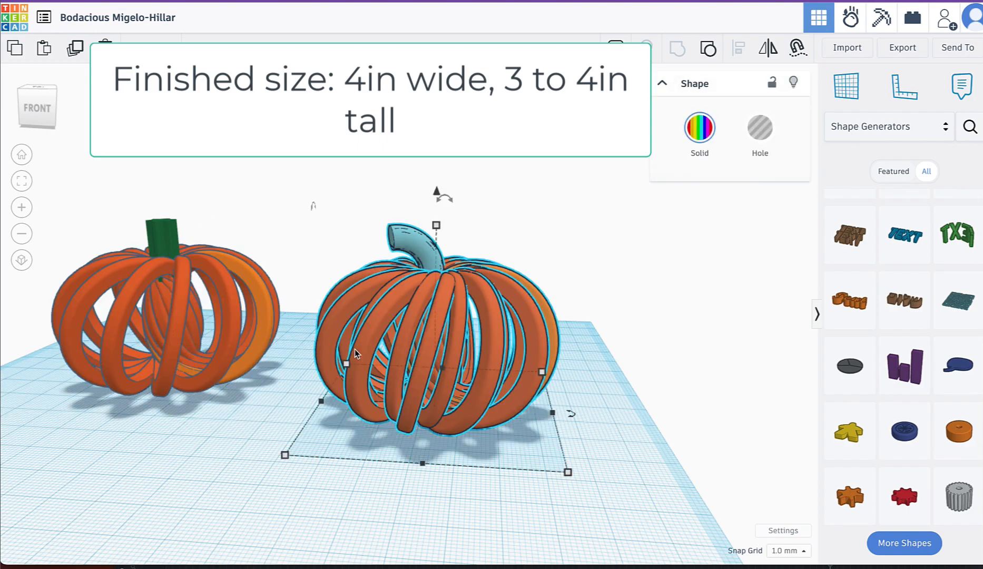
pyautogui.scroll(-4, 357, 352)
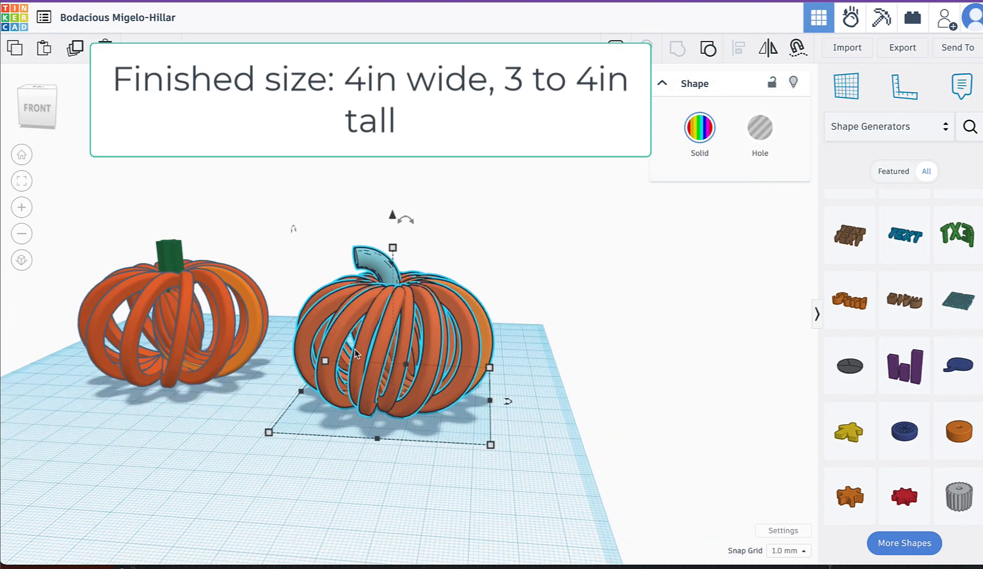
pyautogui.scroll(3, 245, 291)
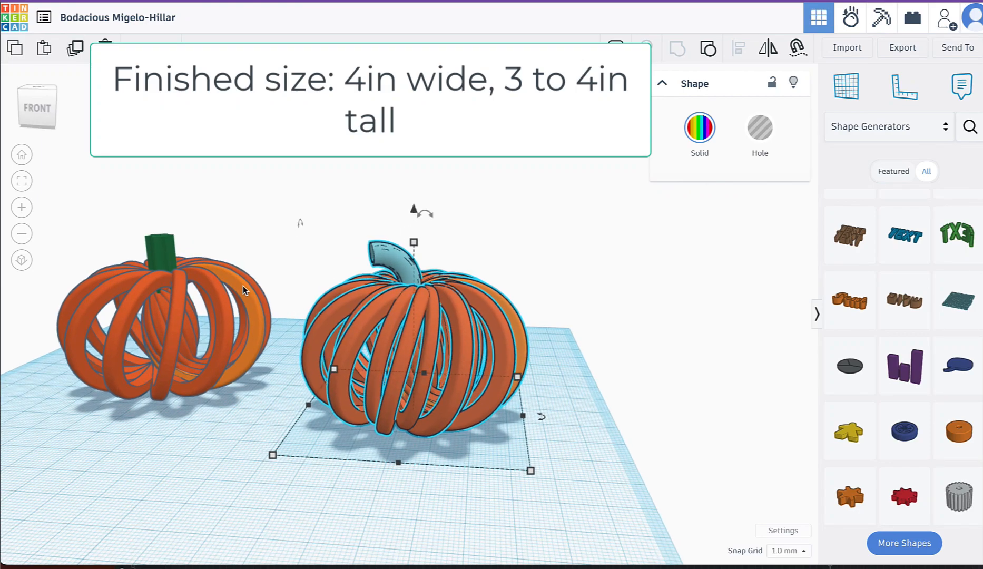
pyautogui.scroll(-1, 244, 290)
pyautogui.scroll(1, 244, 290)
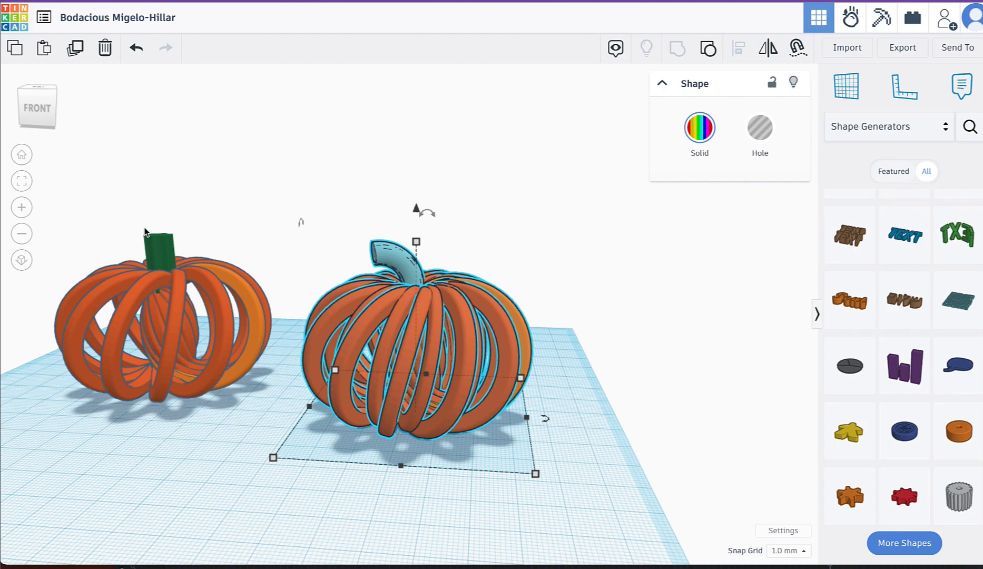
# - Rename the design as SS_pumpkinCode
pyautogui.scroll(-2, 145, 232)
pyautogui.click(159, 18)
pyautogui.write('SS')
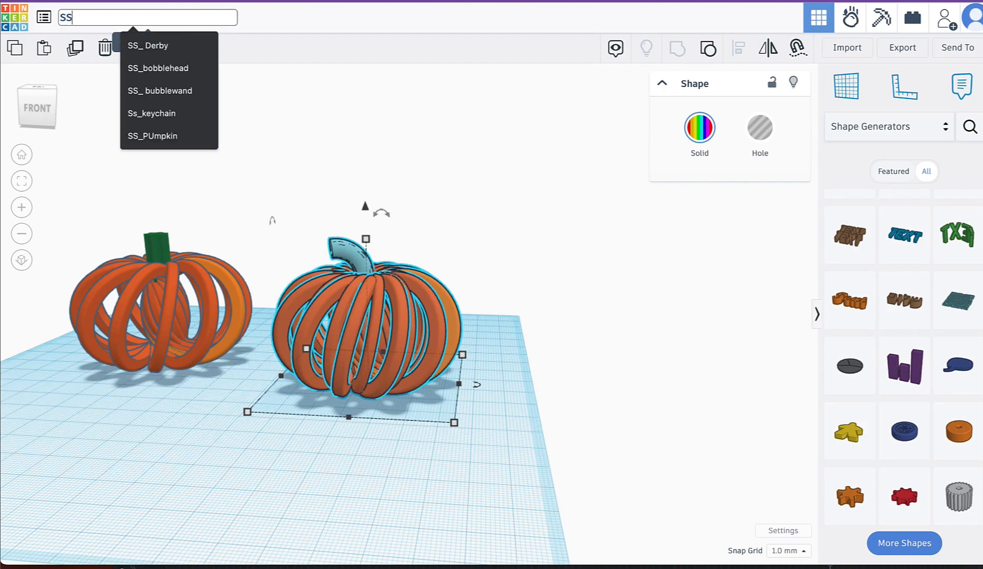
pyautogui.write('_pum')
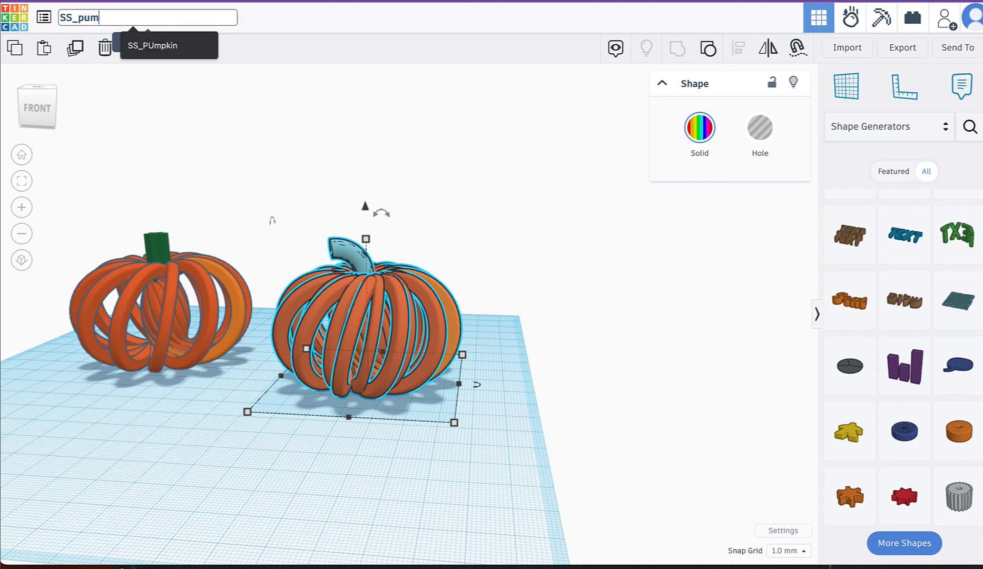
pyautogui.write('pkinCo')
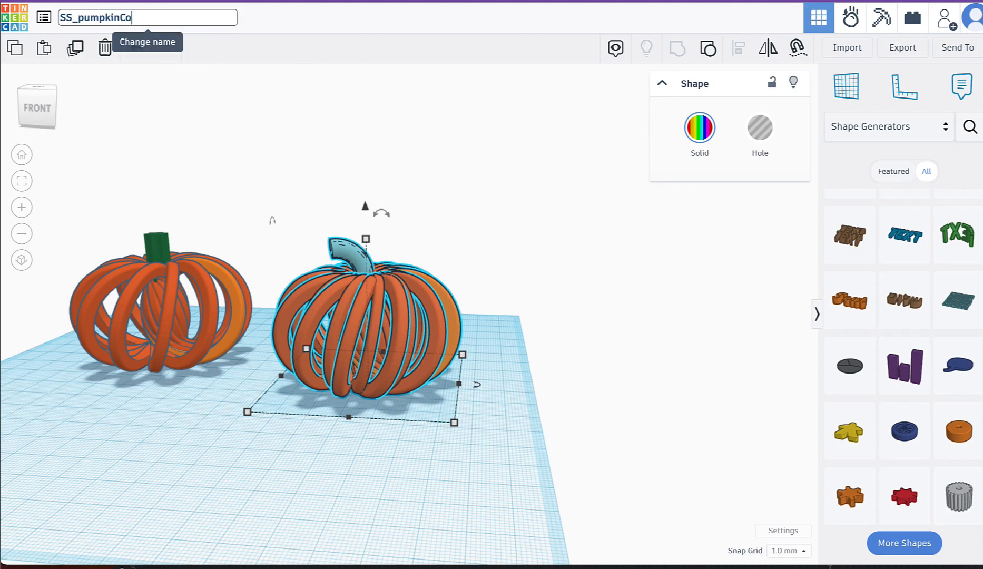
pyautogui.write('de')
pyautogui.click(162, 81)
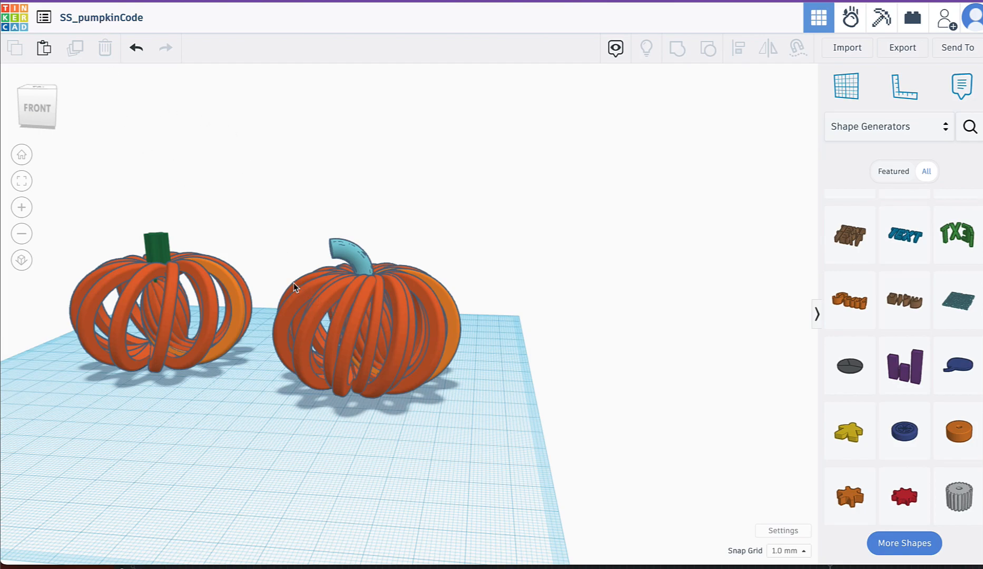
# - Look through Your Creations and the featured Shape Generators in the shapes library
pyautogui.click(213, 304)
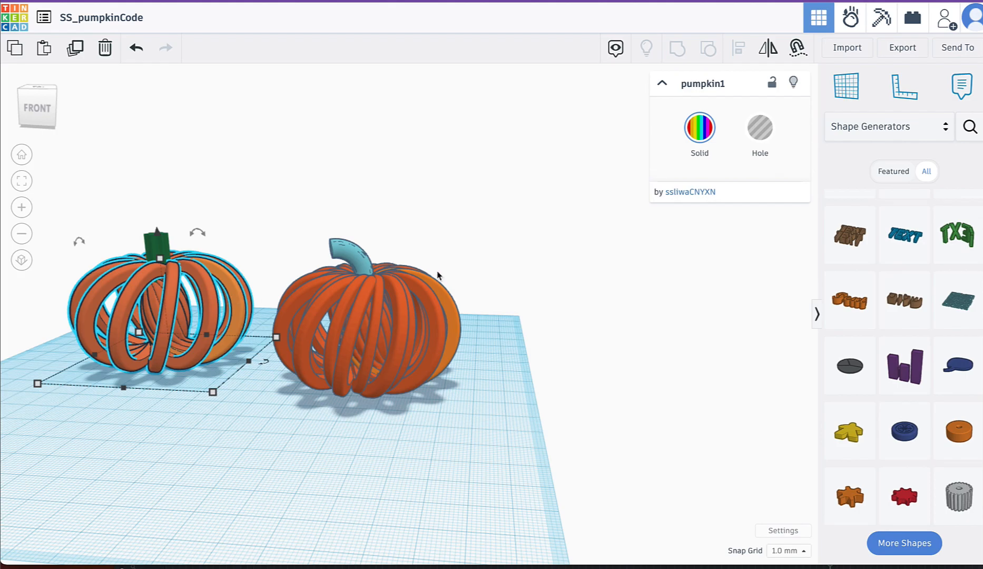
pyautogui.click(484, 275)
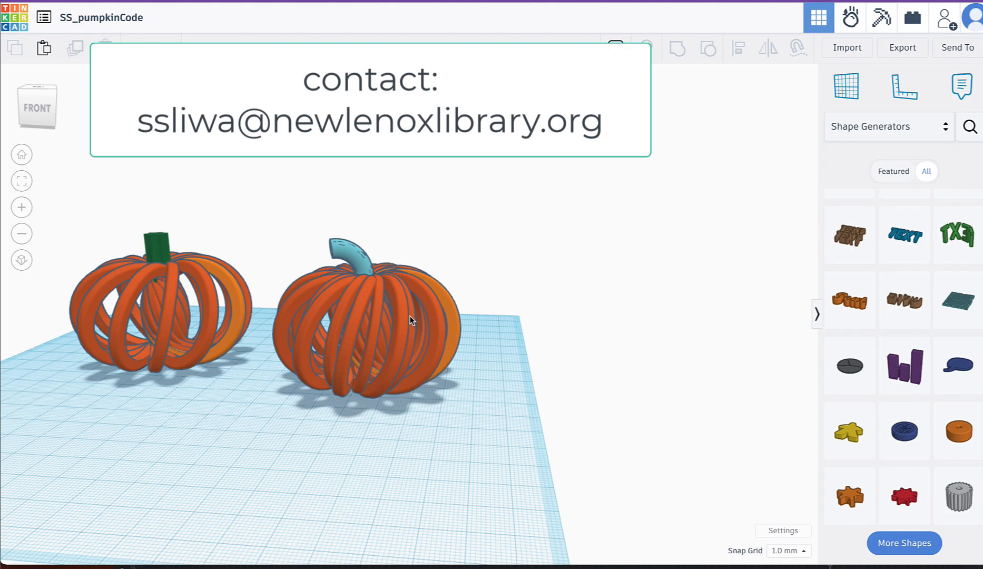
pyautogui.click(913, 128)
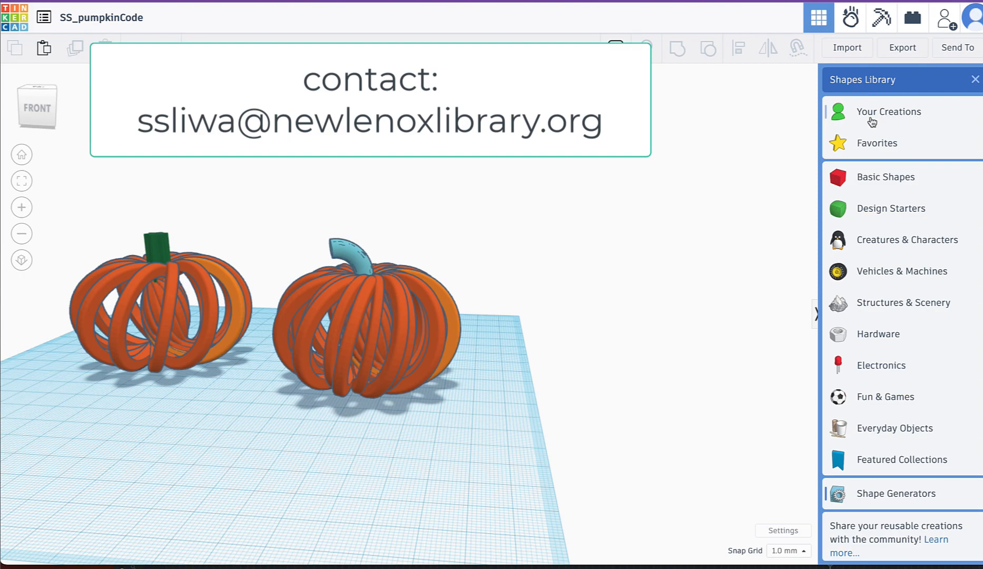
pyautogui.click(883, 113)
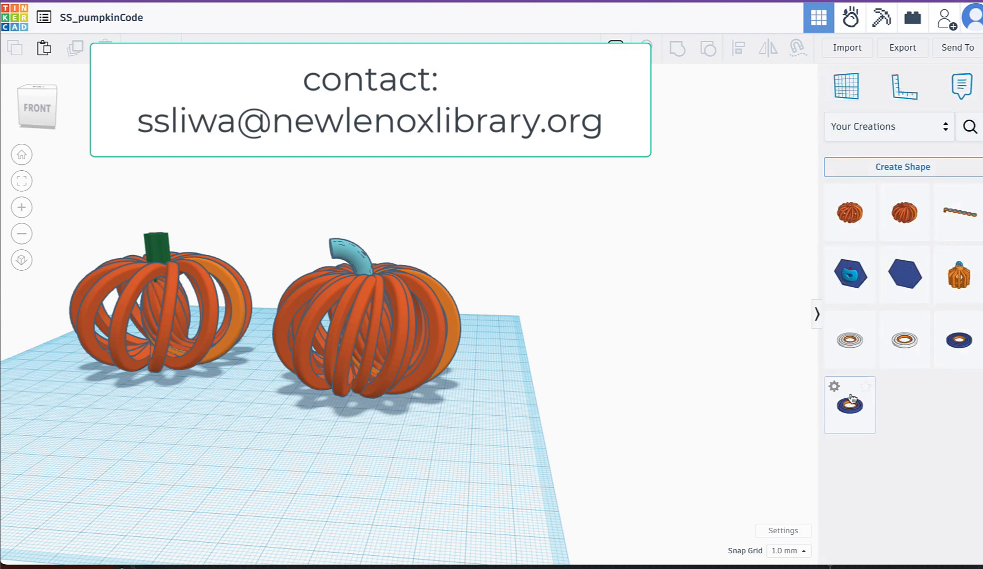
pyautogui.click(878, 136)
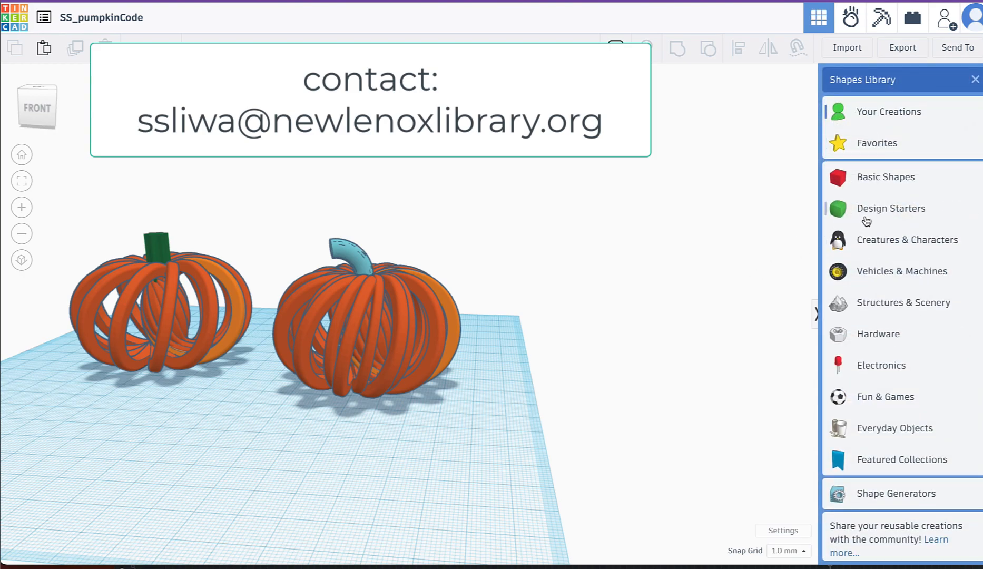
pyautogui.click(870, 493)
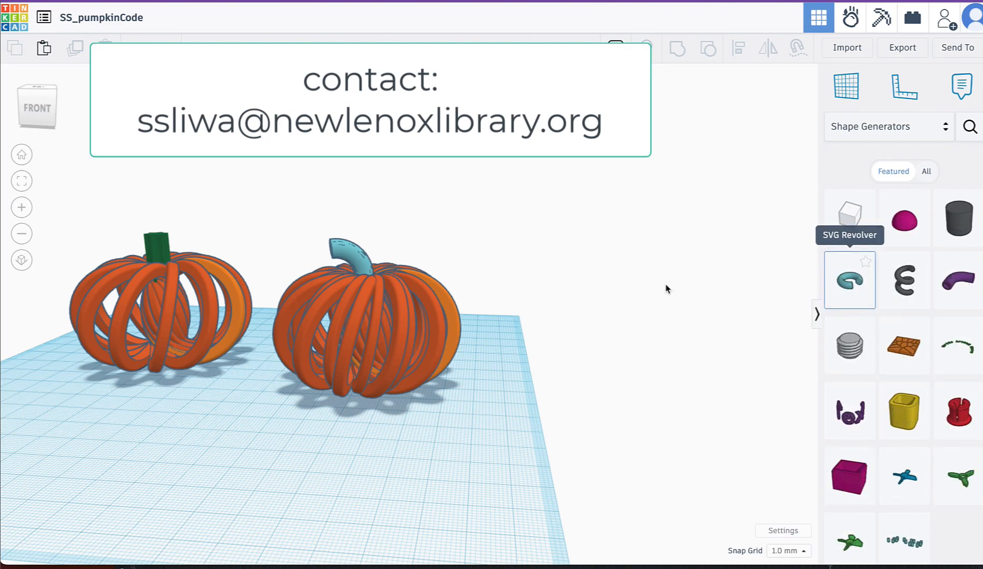
# - Search the community shapes for "gear" and close the search
pyautogui.click(905, 126)
pyautogui.write('gear')
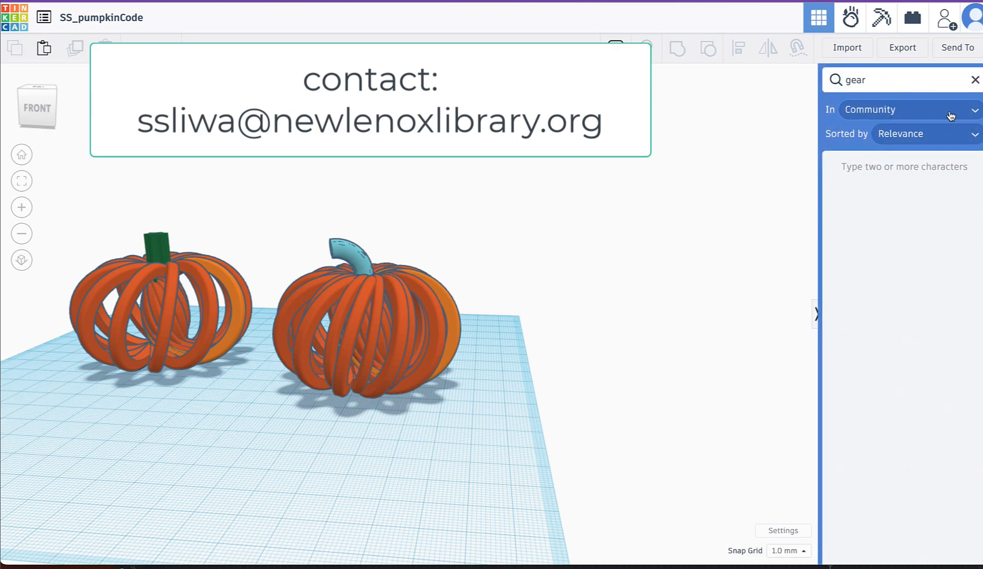
pyautogui.click(974, 80)
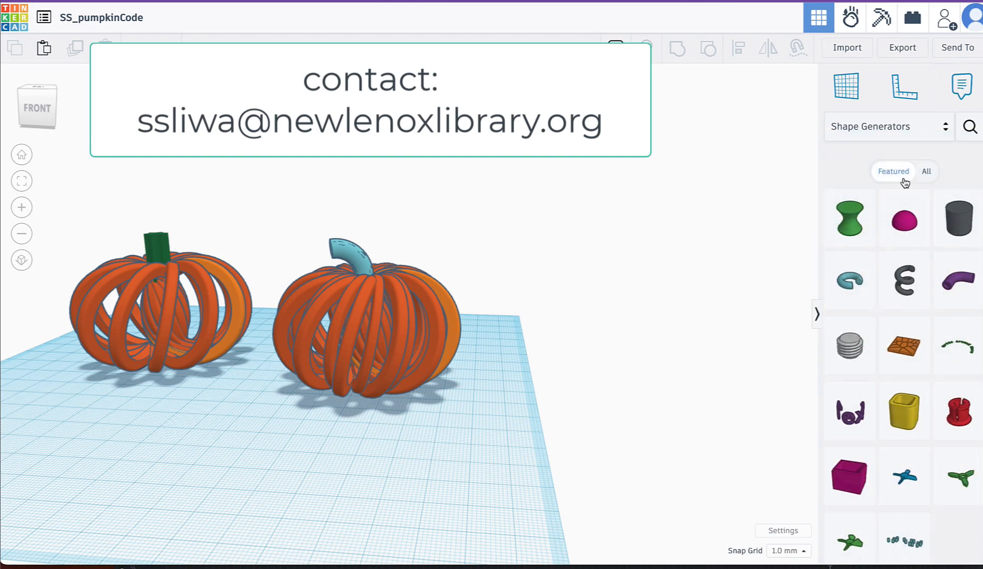